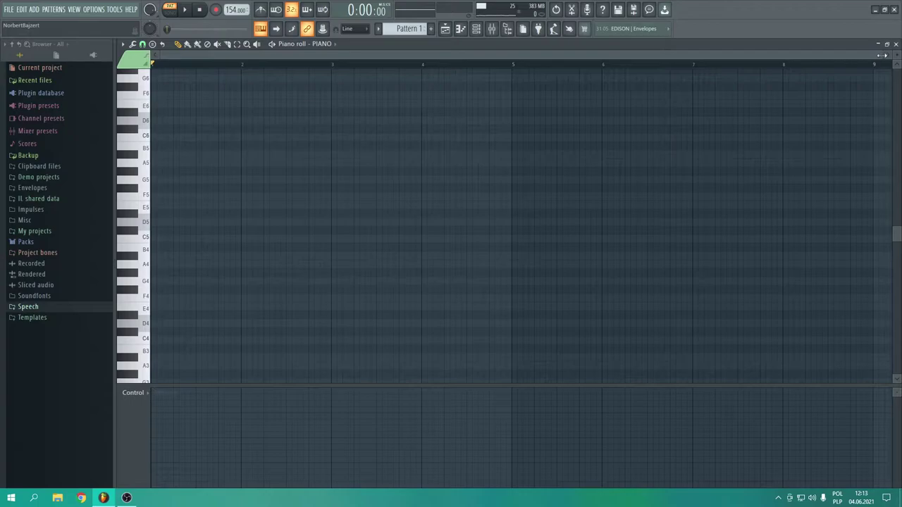
Place a one-bar D5 note at the start of bar 1 and set the piano roll's scale highlighting.
left_click(155, 222)
scroll(232, 226, "up", 1)
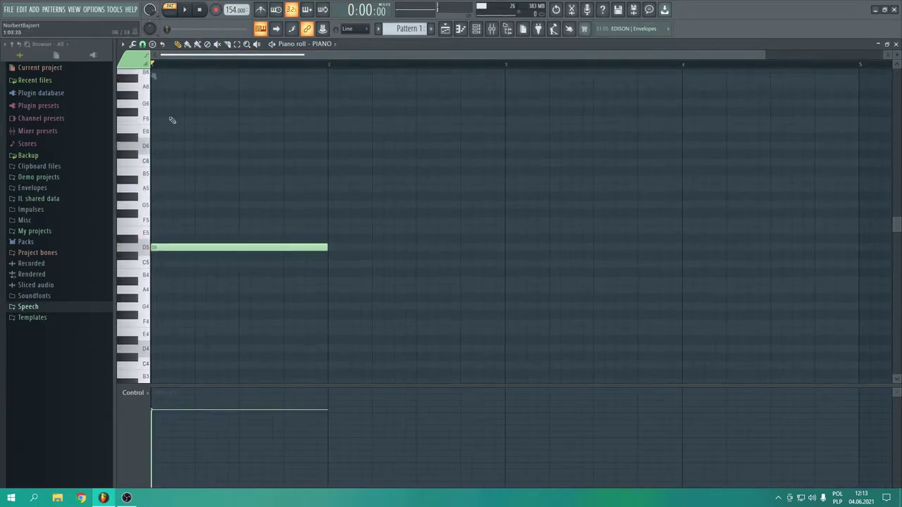
left_click(123, 44)
mouse_move(146, 105)
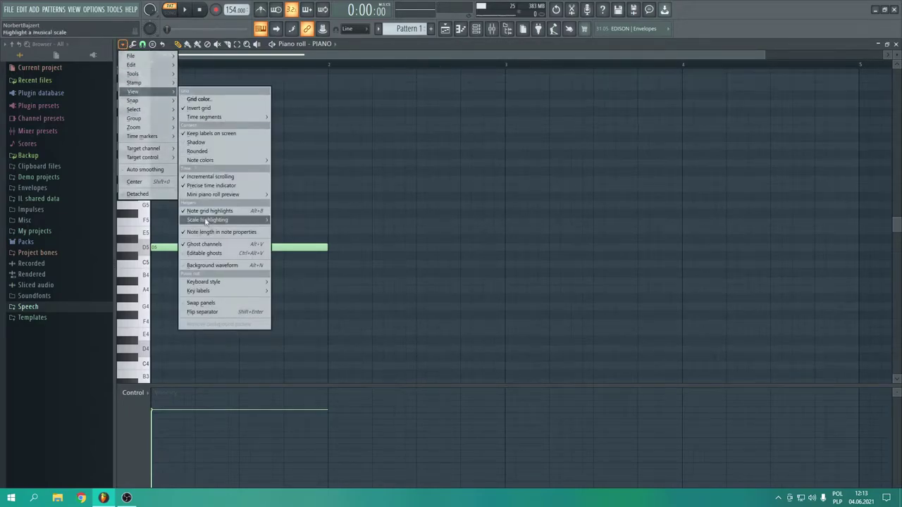
mouse_move(215, 222)
left_click(325, 275)
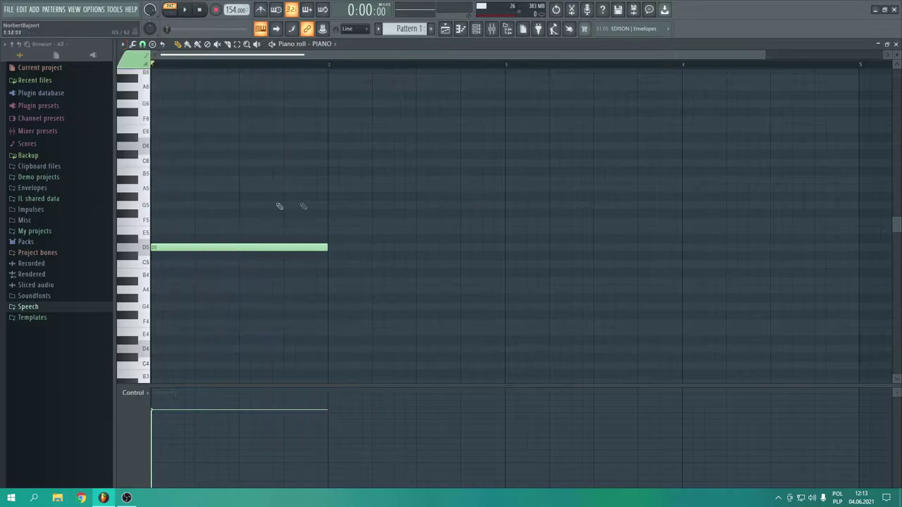
Add the one-bar root notes F5, C5 and A#4 in bars 2, 3 and 4.
scroll(345, 280, "up", 2)
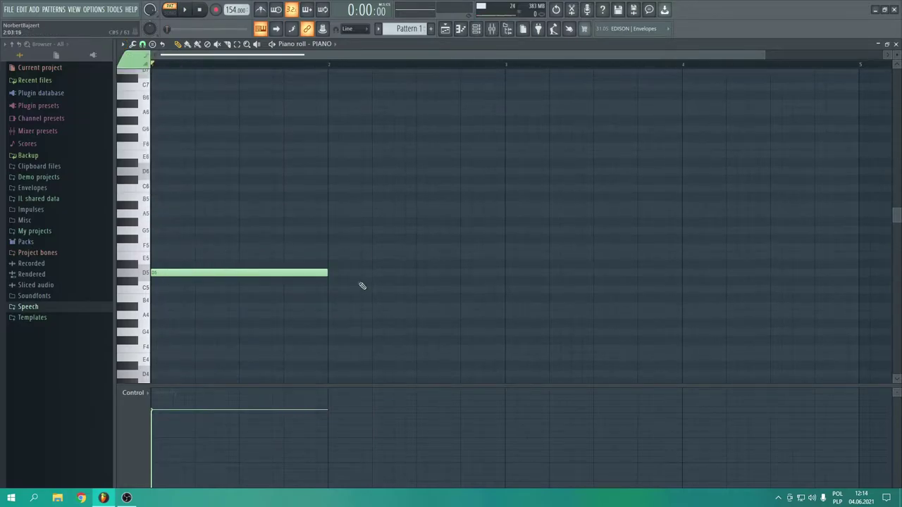
scroll(366, 262, "up", 2)
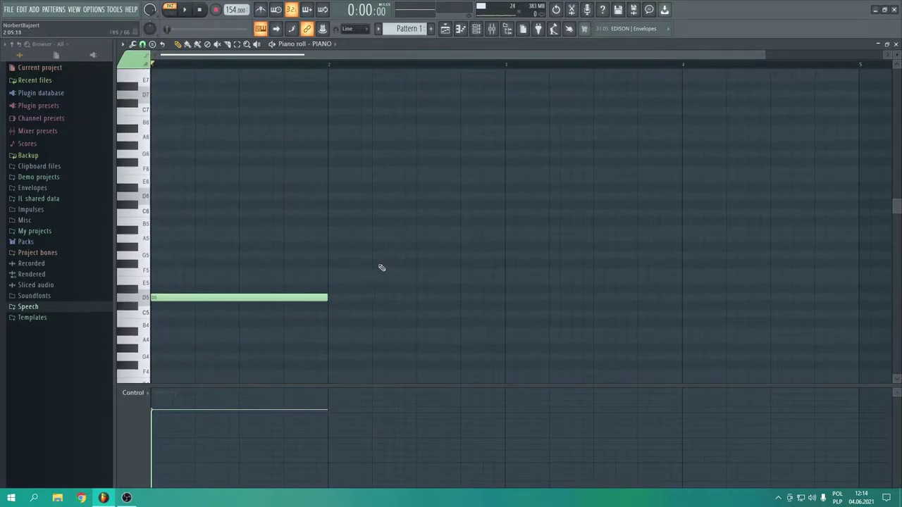
left_click(331, 274)
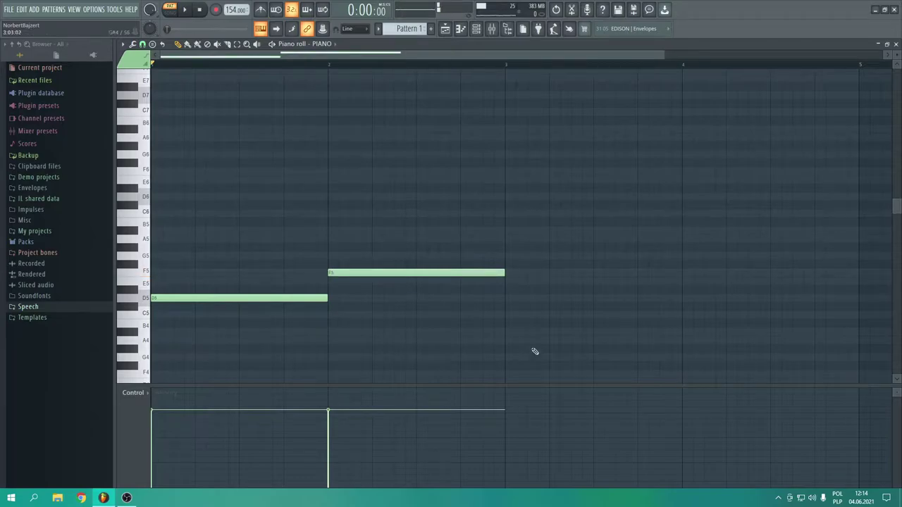
left_click(510, 315)
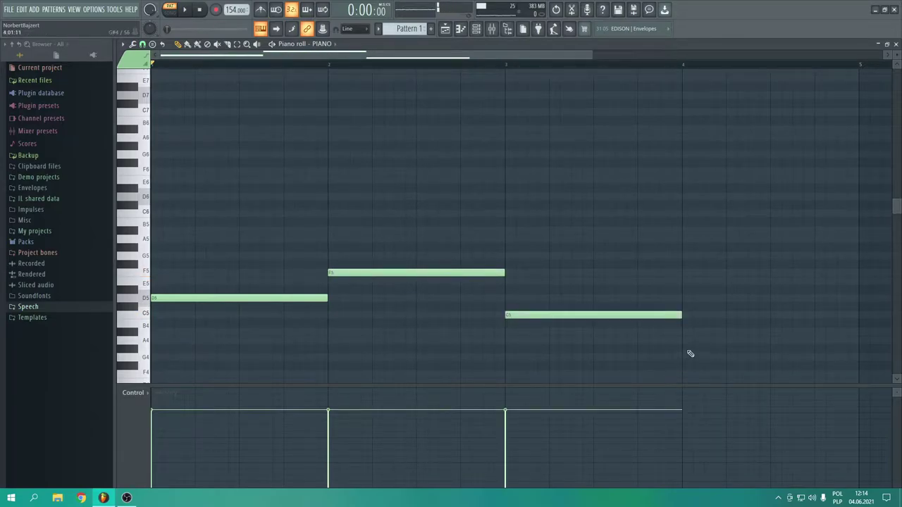
left_click(685, 333)
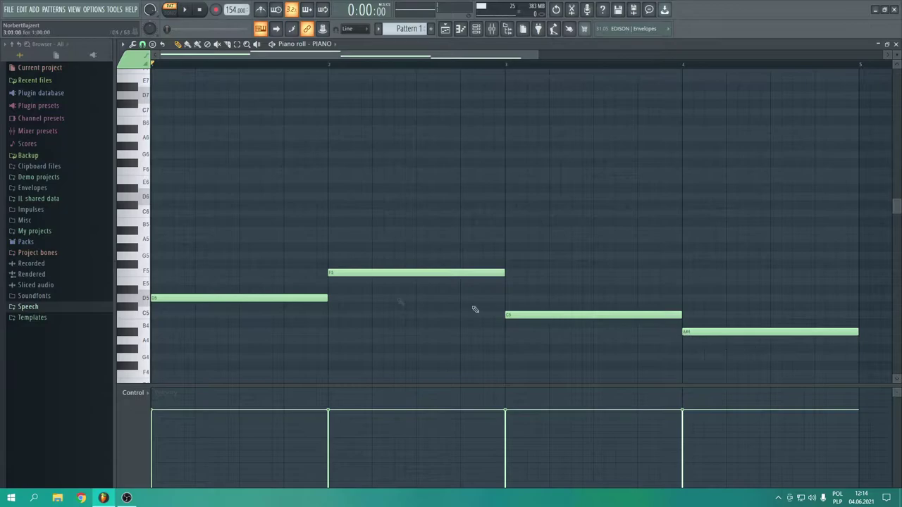
Build the bar 1 chord by stacking F5 and A5 above the D5 root and preview it.
scroll(203, 287, "up", 2)
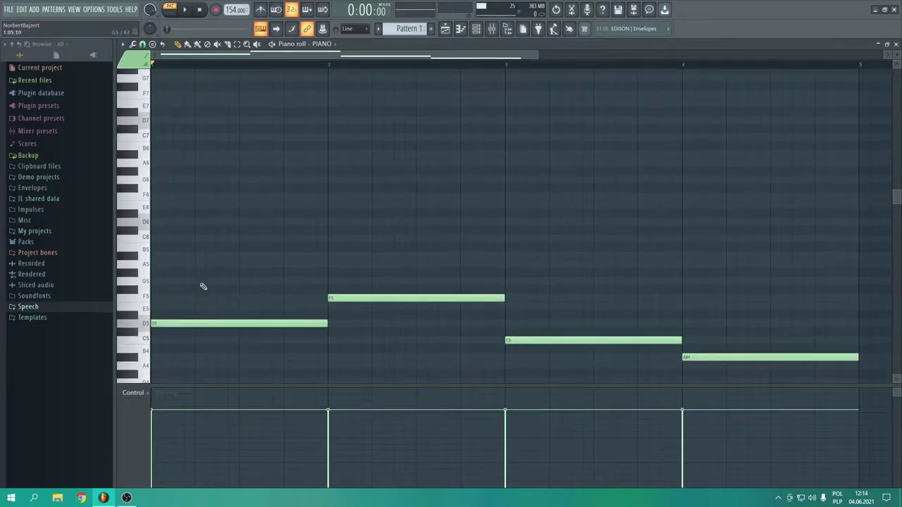
left_click(156, 322)
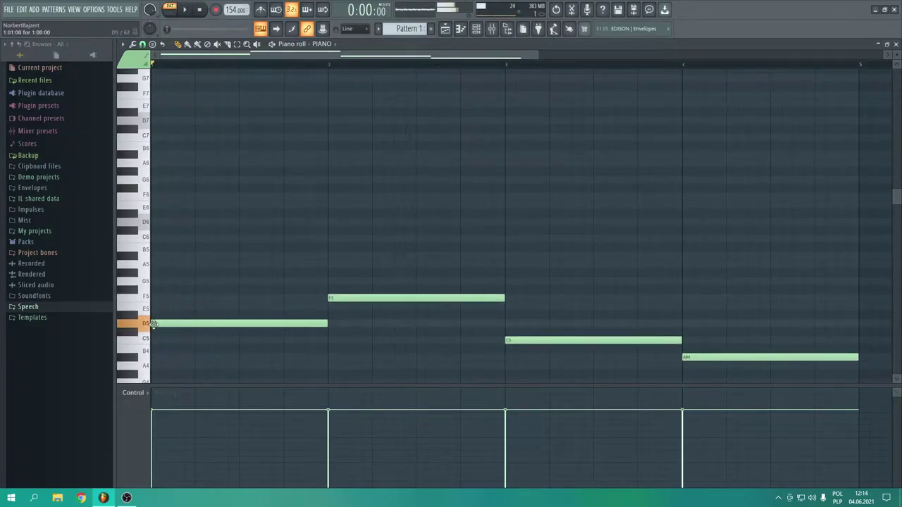
left_click(156, 298)
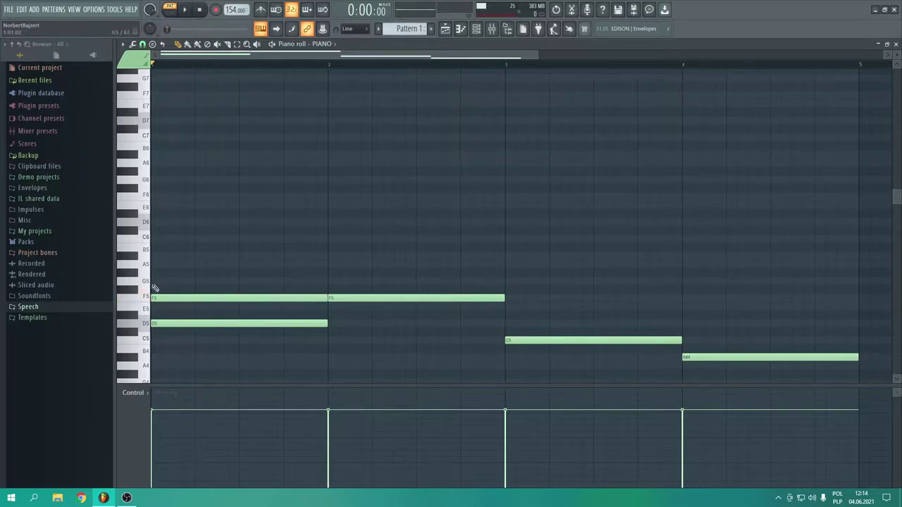
left_click(156, 265)
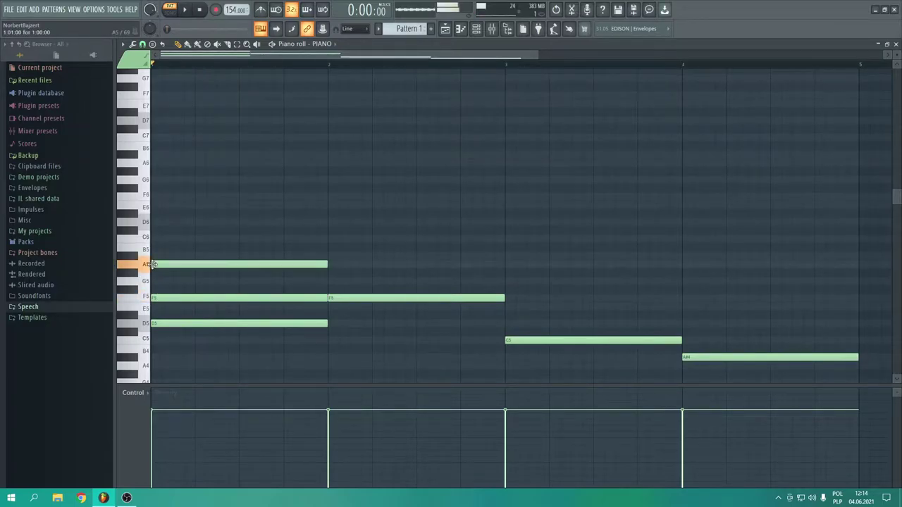
left_click(212, 250)
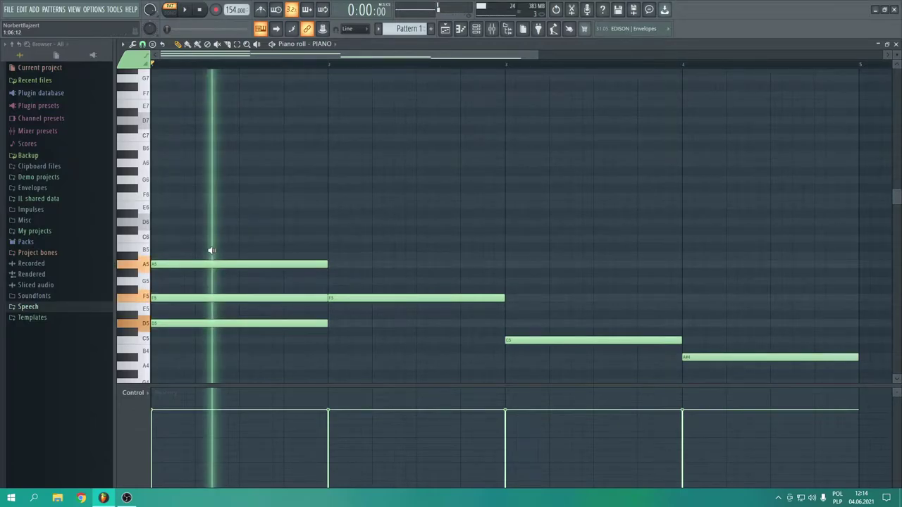
left_click_drag(211, 250, 296, 251)
Complete the bar 2 chord with A5 and C6 above the F5 root and preview the chords.
left_click_drag(333, 291, 327, 232)
right_click(366, 220, "alt")
left_click(225, 250)
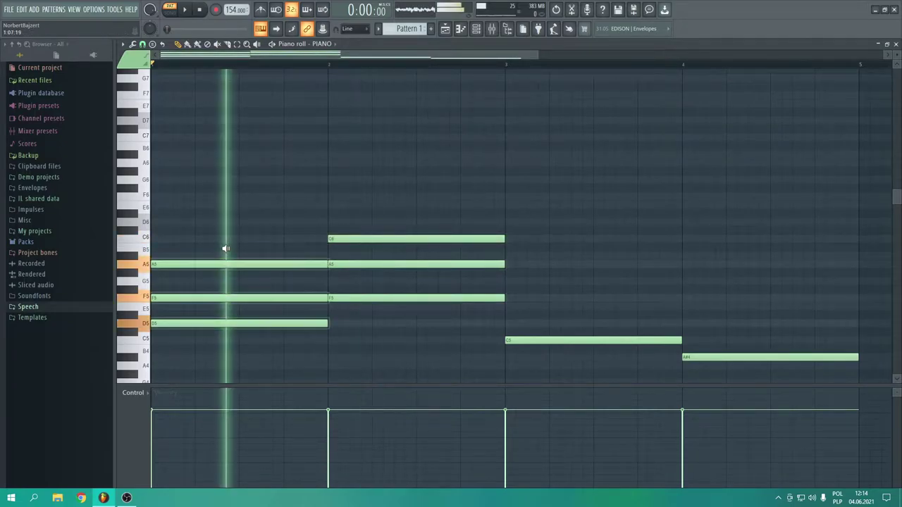
left_click(415, 225)
Complete the bar 3 chord with E5 and G5, and the bar 4 chord with D5 and F5.
left_click_drag(522, 328, 513, 281)
left_click(512, 298)
left_click(559, 265)
scroll(757, 312, "down", 1)
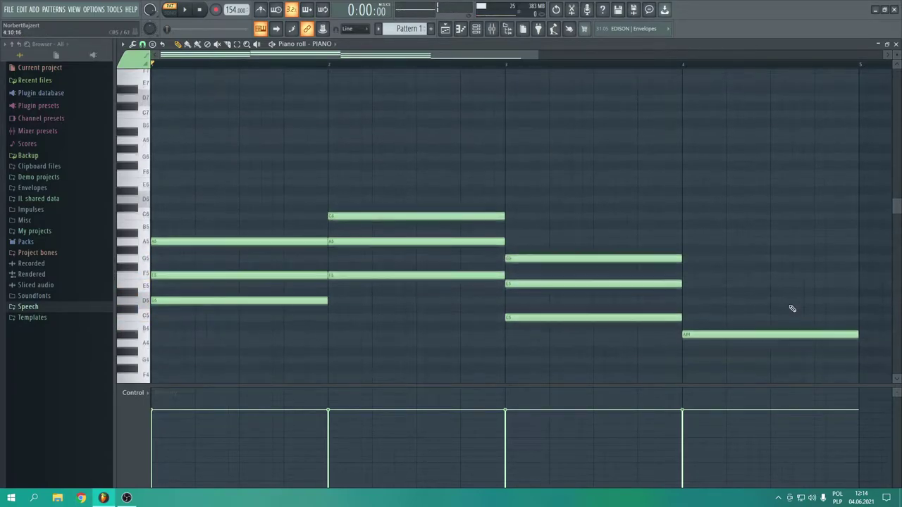
left_click(685, 300)
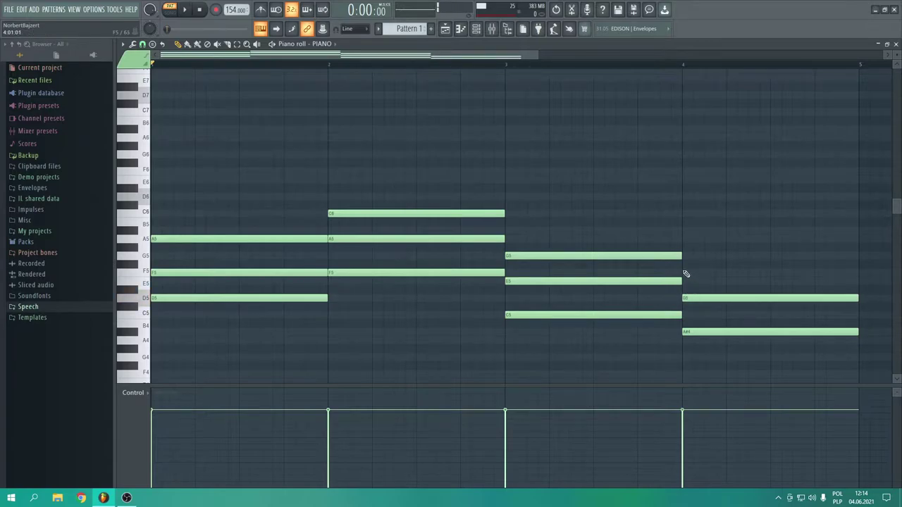
left_click(685, 273)
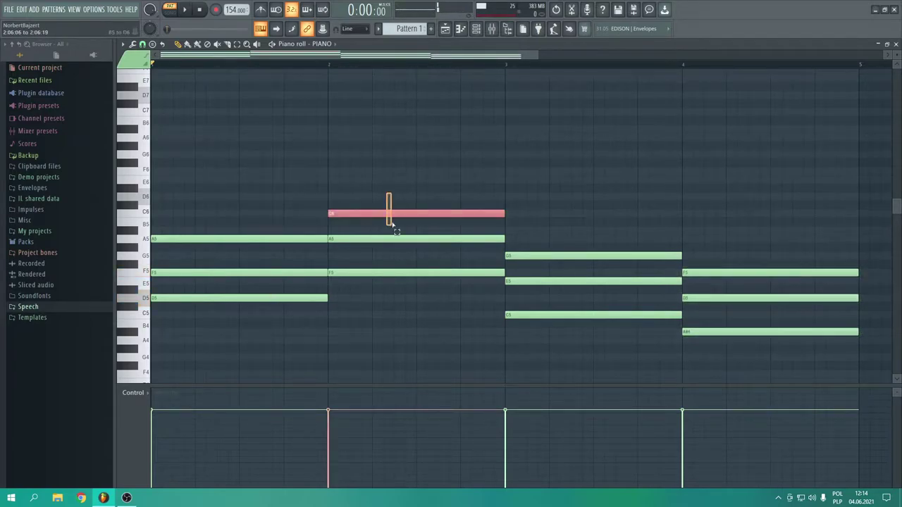
Move the C6 note of the bar 2 chord down one octave to C5.
key("ctrl+Down")
scroll(791, 167, "down", 3)
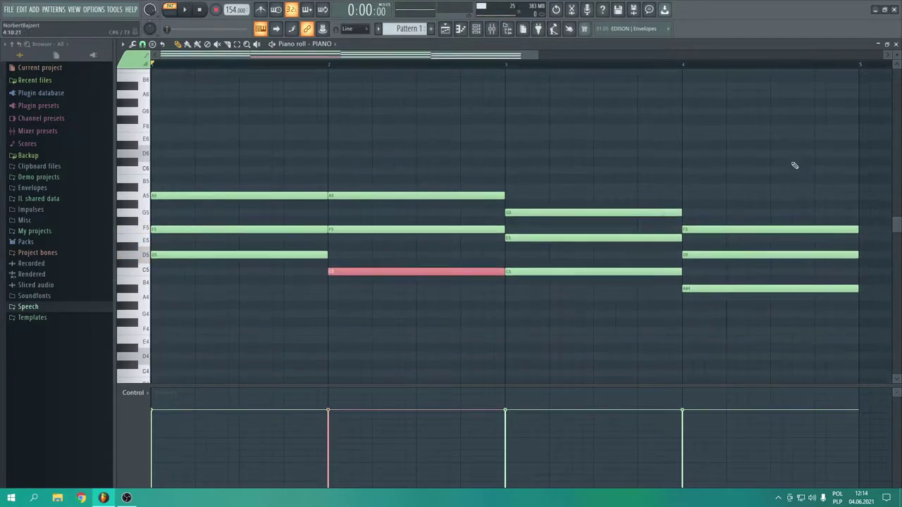
Try the bar 4 A#4 note one octave higher during playback and return it to its original octave.
scroll(882, 357, "down", 2)
left_click(790, 328, "ctrl")
left_click(781, 254, "ctrl")
key("ctrl+Up")
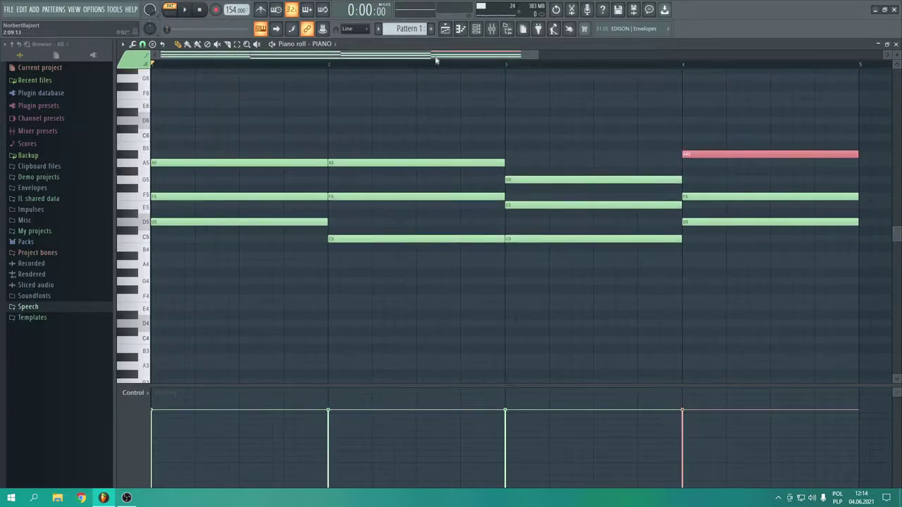
key("space")
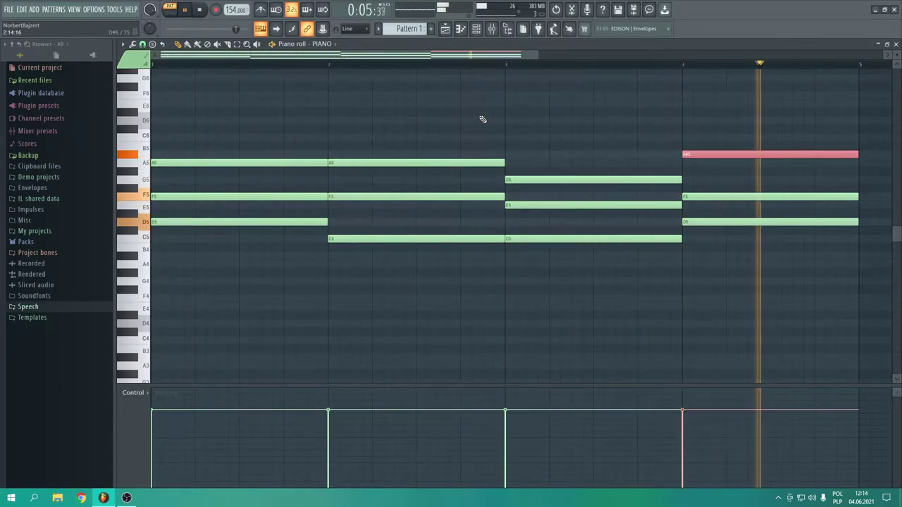
key("ctrl+Down")
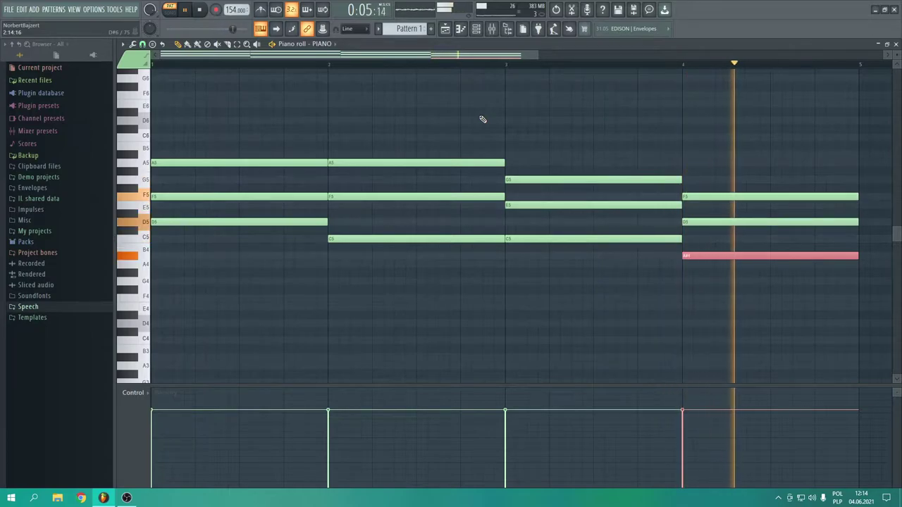
key("space")
Add a one-bar D4 bass note below the bar 1 chord.
scroll(284, 207, "up", 2)
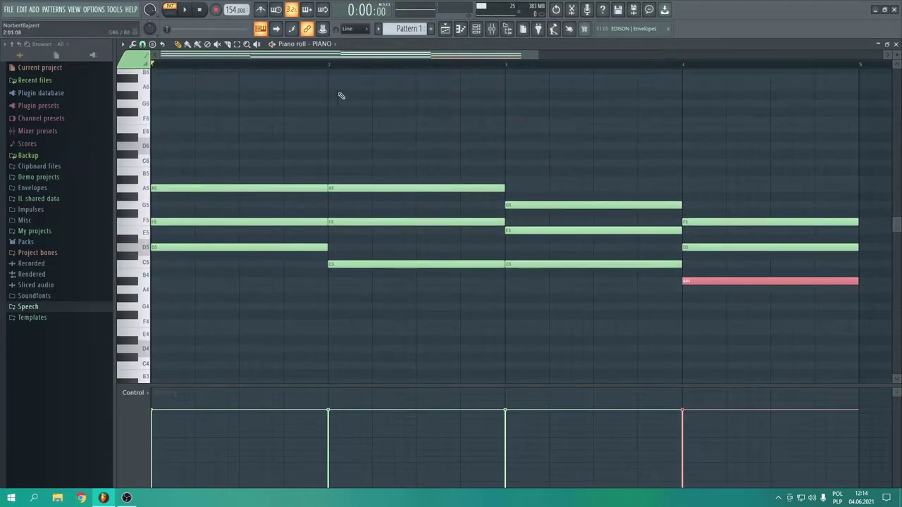
left_click_drag(538, 51, 653, 51)
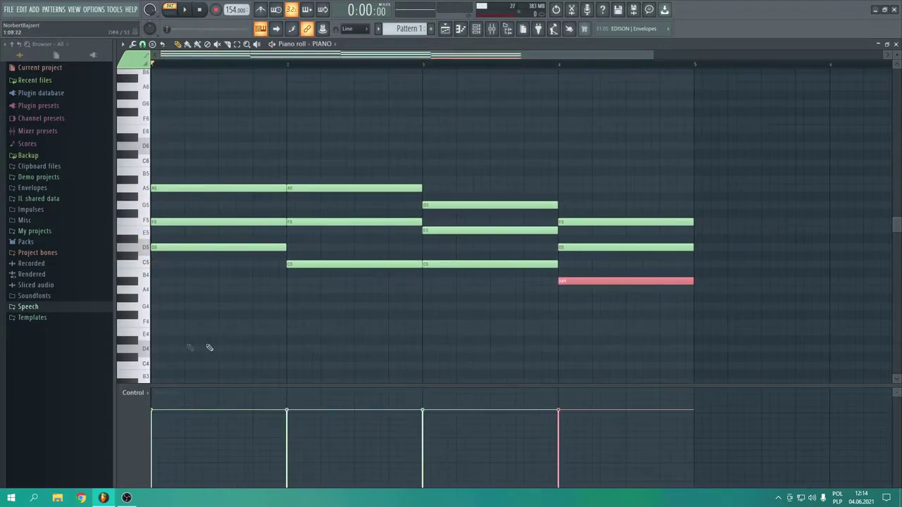
scroll(219, 262, "down", 4)
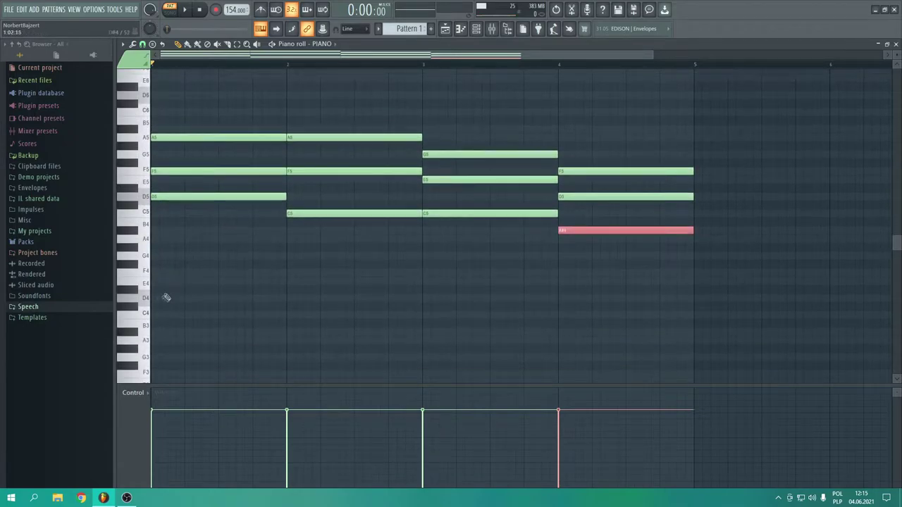
left_click(167, 297)
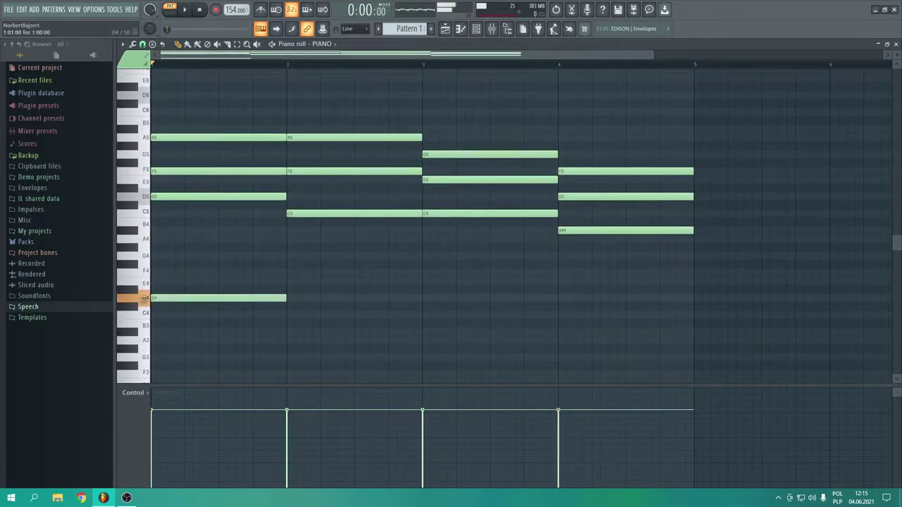
Try a C4 bass note in bar 2 and test the chord's C5 note one octave higher.
left_click(289, 315)
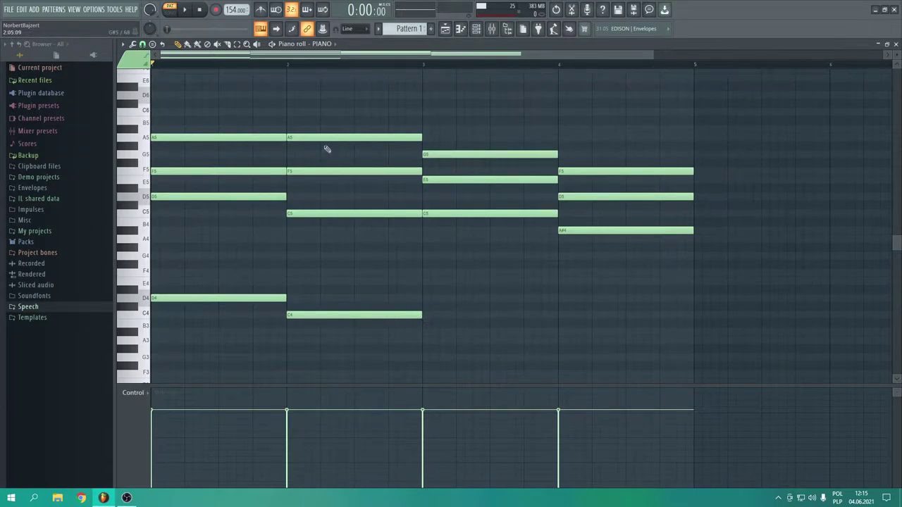
left_click(310, 212)
key("ctrl+Up")
key("ctrl+Down")
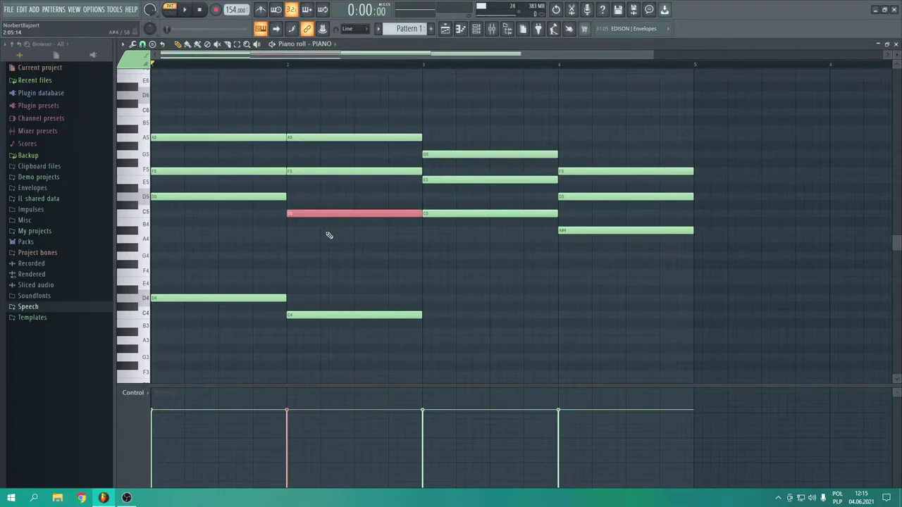
Replace the bar 2 bass note with F4 and add bass notes C4 in bar 3 and A#3 in bar 4.
left_click(291, 274)
right_click(318, 314)
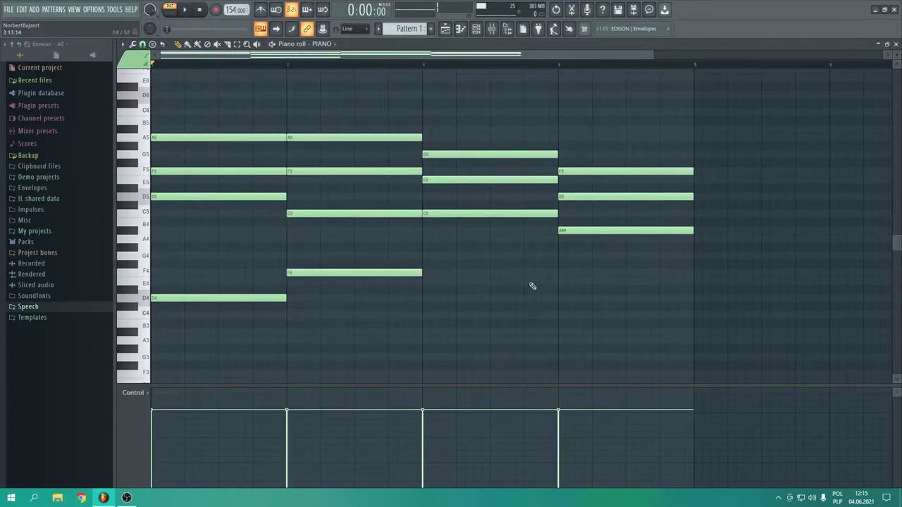
left_click(426, 316)
left_click(559, 333)
Play the pattern and duplicate the four bass notes one octave lower at D3, F3, C3 and A#2.
key("space")
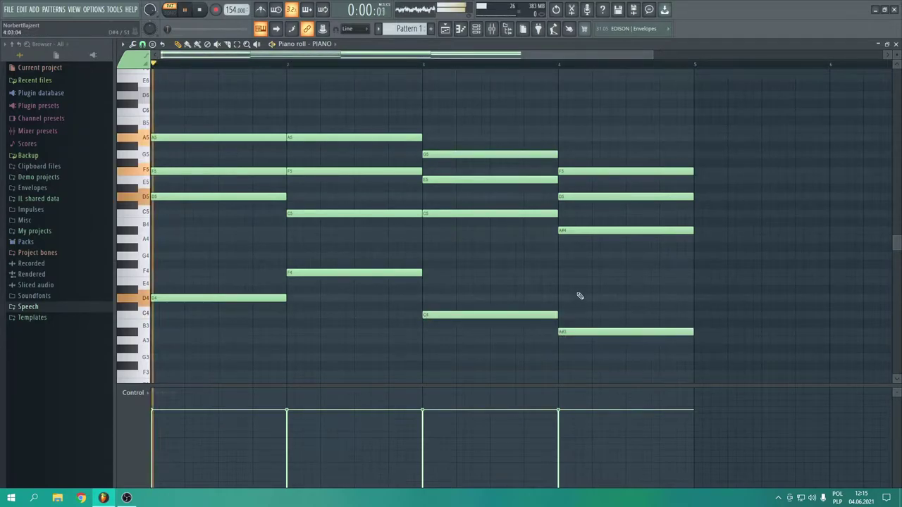
scroll(420, 276, "down", 4)
scroll(529, 261, "up", 4)
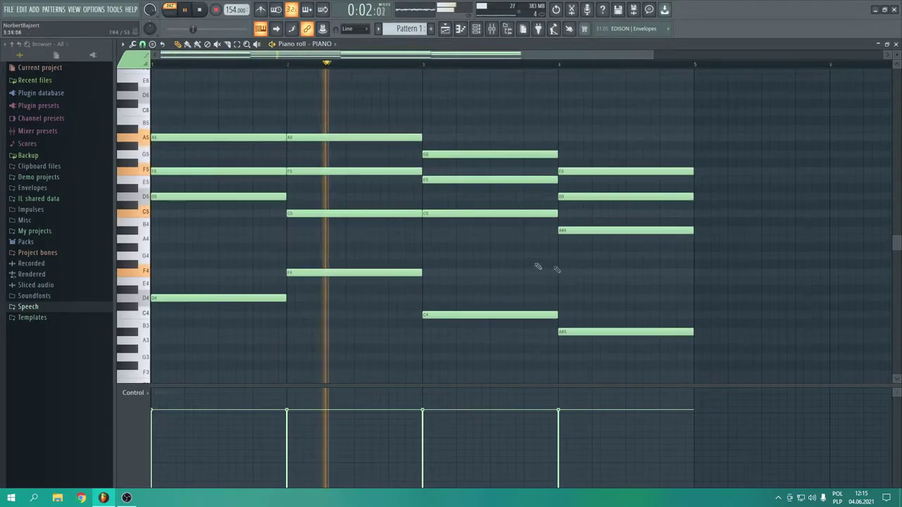
scroll(663, 280, "down", 3)
scroll(592, 281, "down", 2)
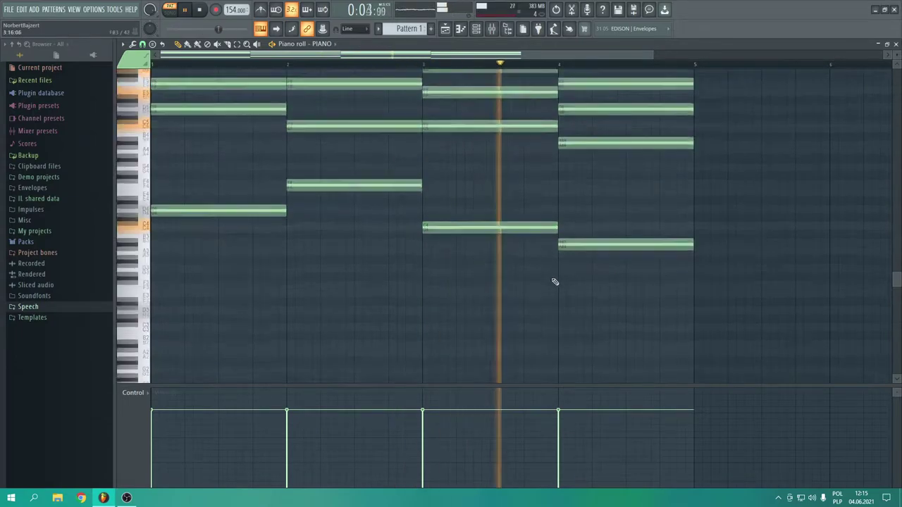
left_click_drag(175, 127, 631, 242)
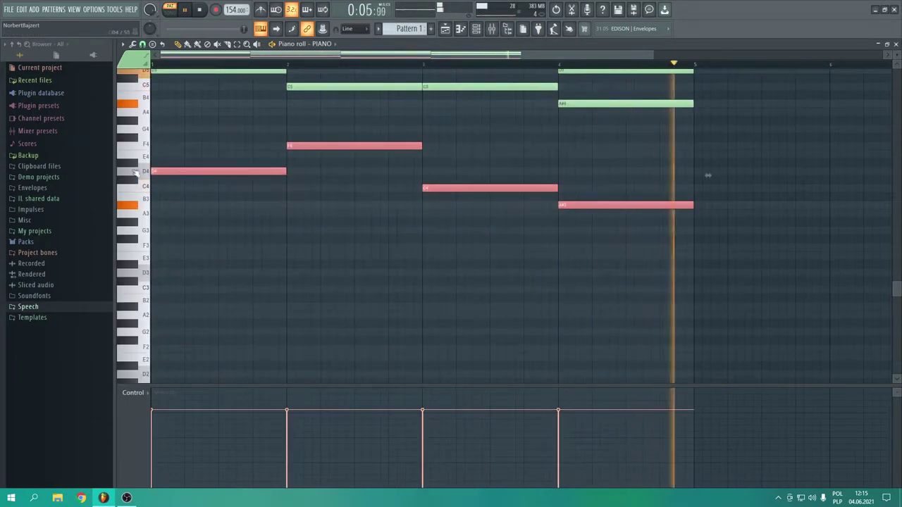
left_click_drag(155, 172, 155, 274)
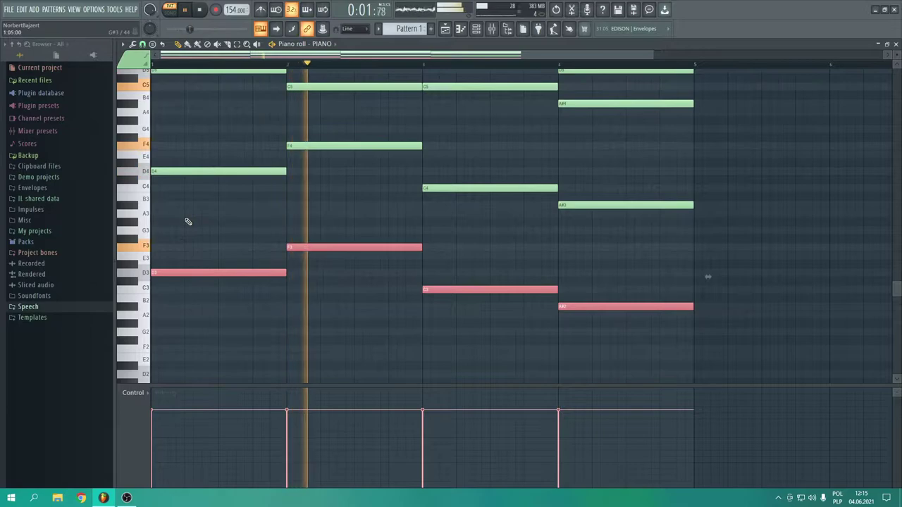
scroll(209, 224, "up", 2)
scroll(219, 219, "down", 2)
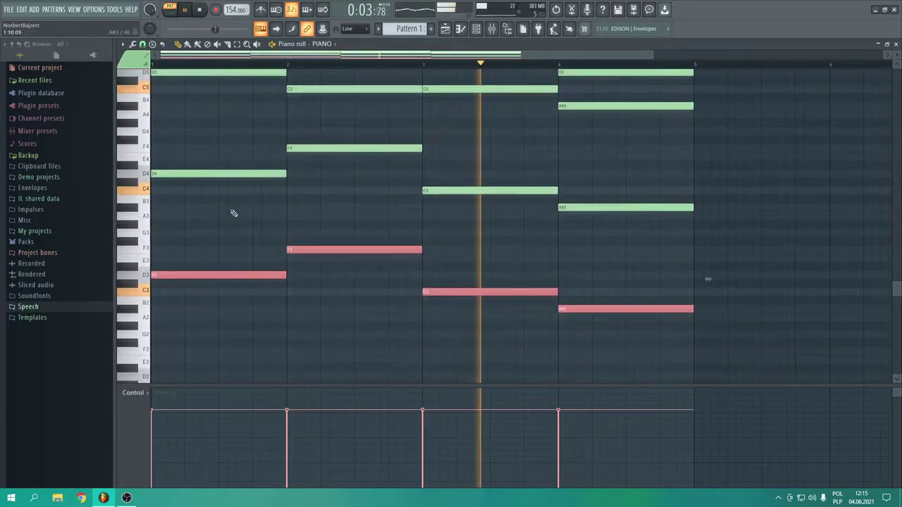
scroll(296, 215, "up", 5)
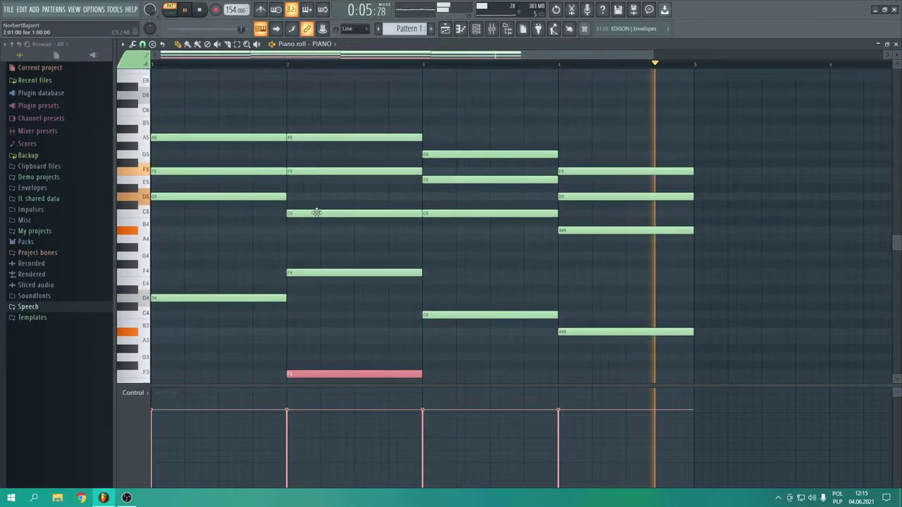
Stop playback, delay the bar 1 F5 note's start by two steps, and shorten the bar 2 F5 note to end two steps before bar 3.
scroll(233, 217, "up", 2)
key("space")
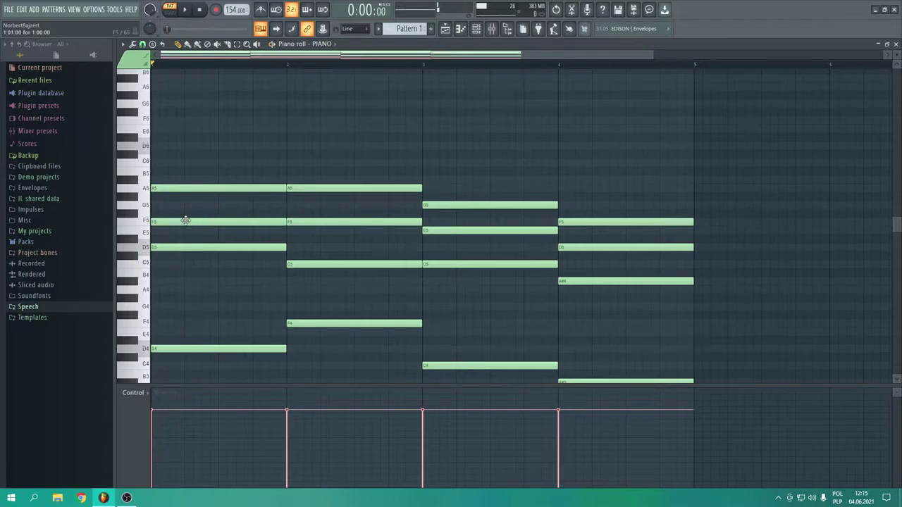
left_click_drag(238, 223, 253, 222)
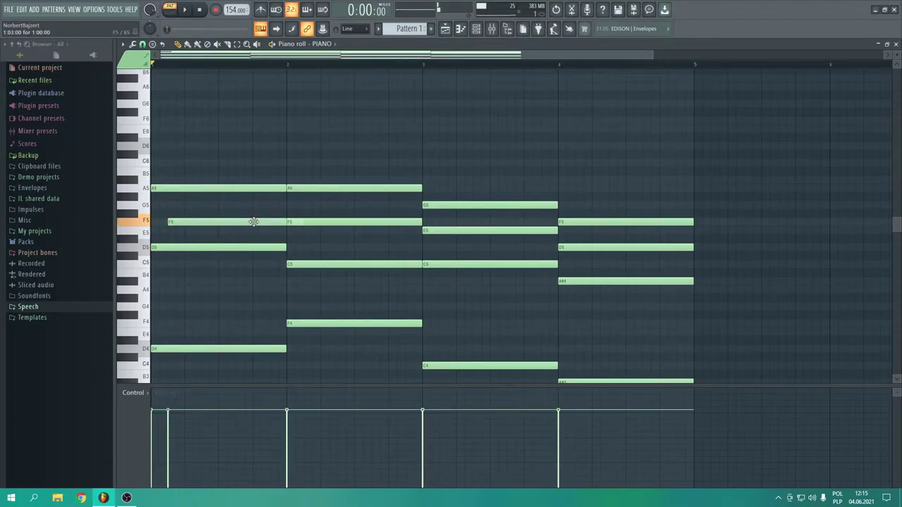
right_click(323, 220)
left_click(307, 224)
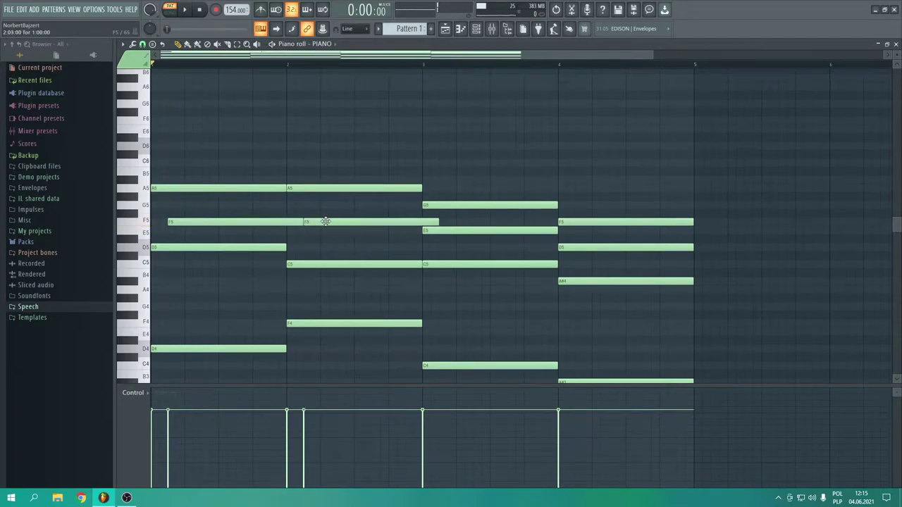
left_click_drag(310, 223, 292, 224)
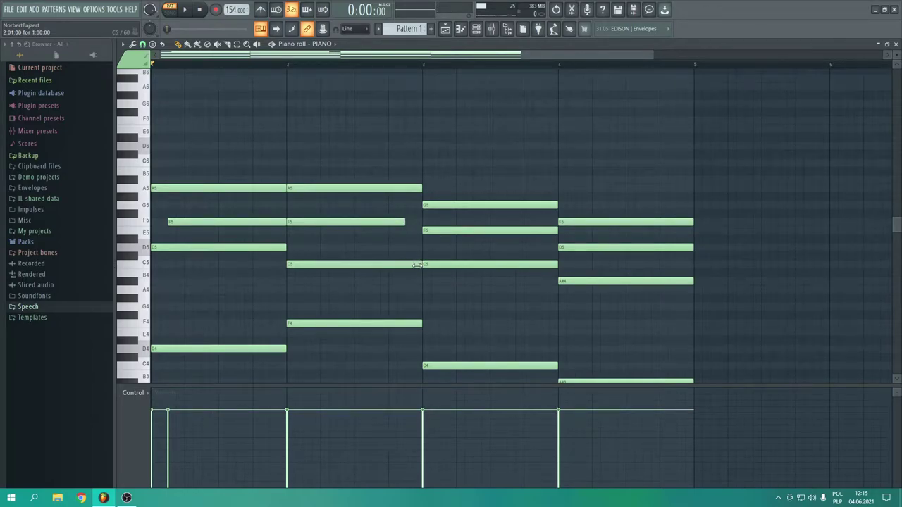
Start G5 two steps before bar 3, delay the bar 2 A5 by two steps with the first A5 extended to meet it, and audition.
left_click_drag(441, 205, 424, 205)
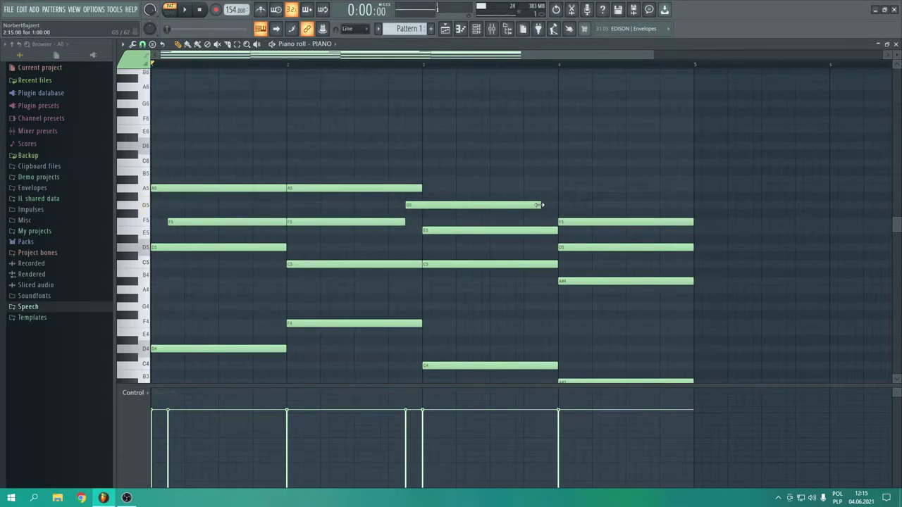
left_click_drag(290, 191, 308, 188)
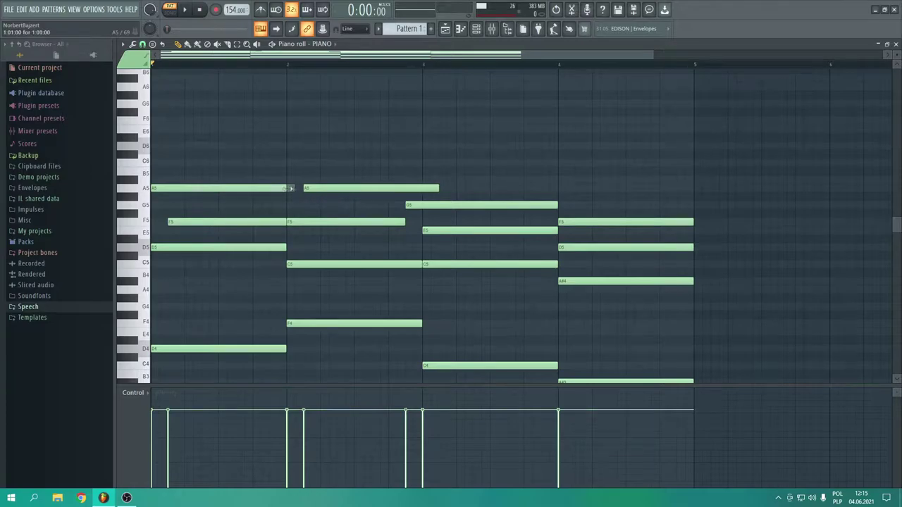
left_click(188, 10)
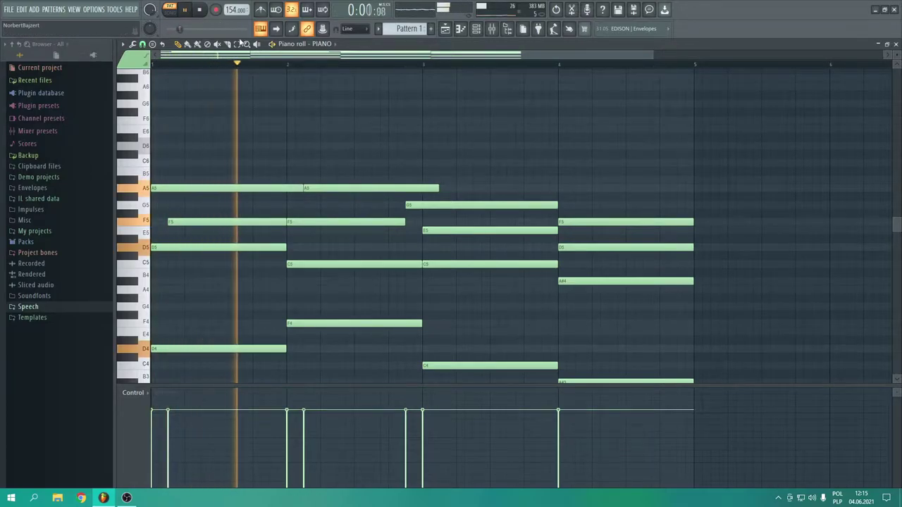
left_click(200, 10)
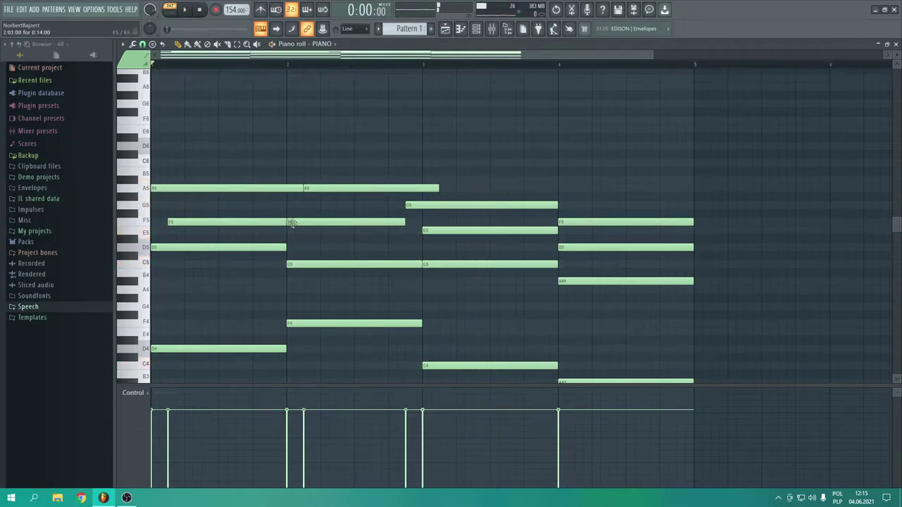
Start the bar 2 C5 and bar 4 F5 two steps early, extend the bar 3 C5 into bar 4, and delay A#4 by two steps.
left_click_drag(299, 264, 282, 264)
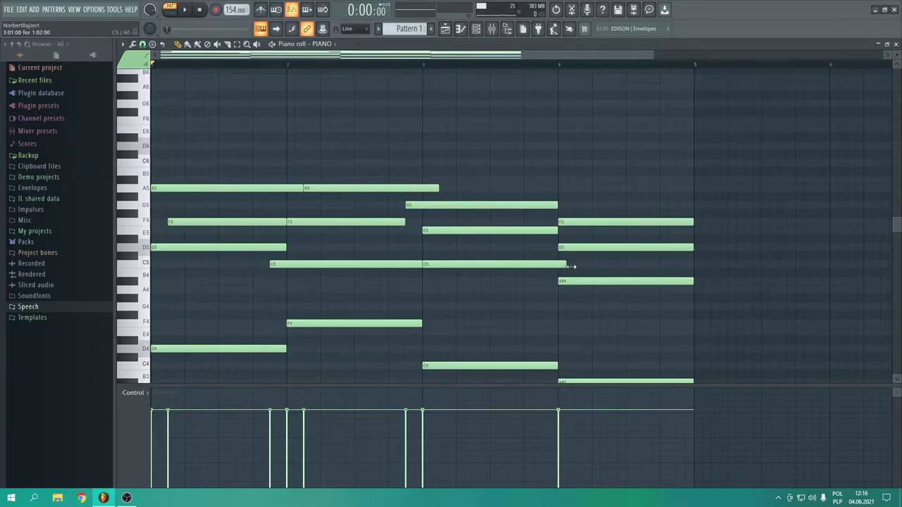
left_click_drag(610, 218, 593, 222)
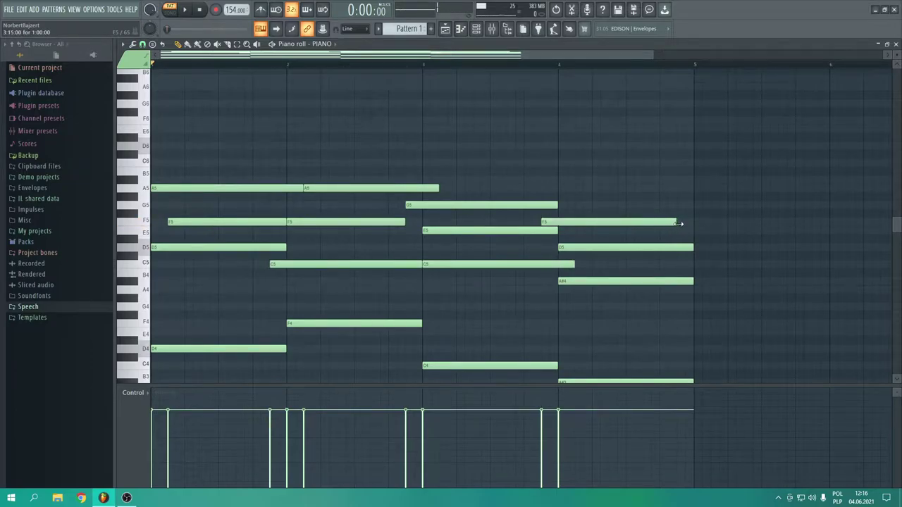
left_click_drag(560, 290, 594, 278)
left_click_drag(682, 283, 692, 282)
Play the pattern and delay the bar 3 E5 note by two steps, extending it slightly into bar 4.
left_click(183, 11)
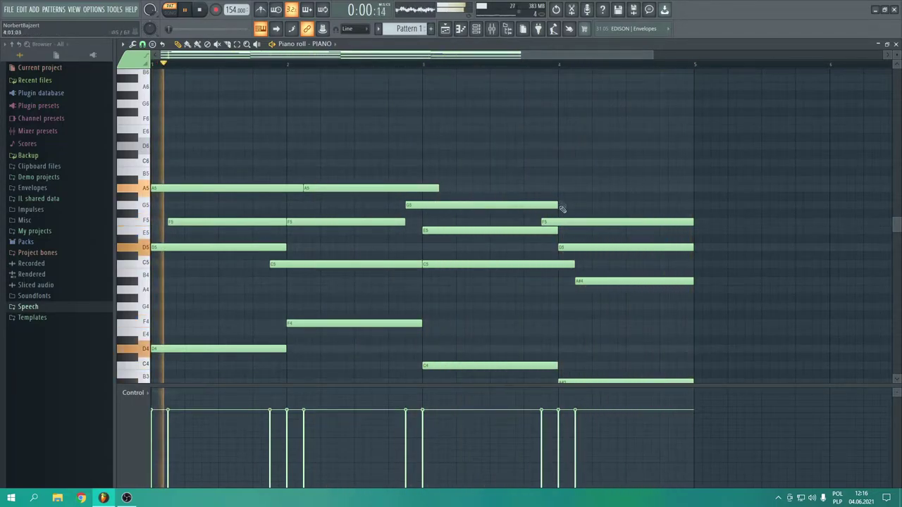
left_click_drag(455, 233, 472, 231)
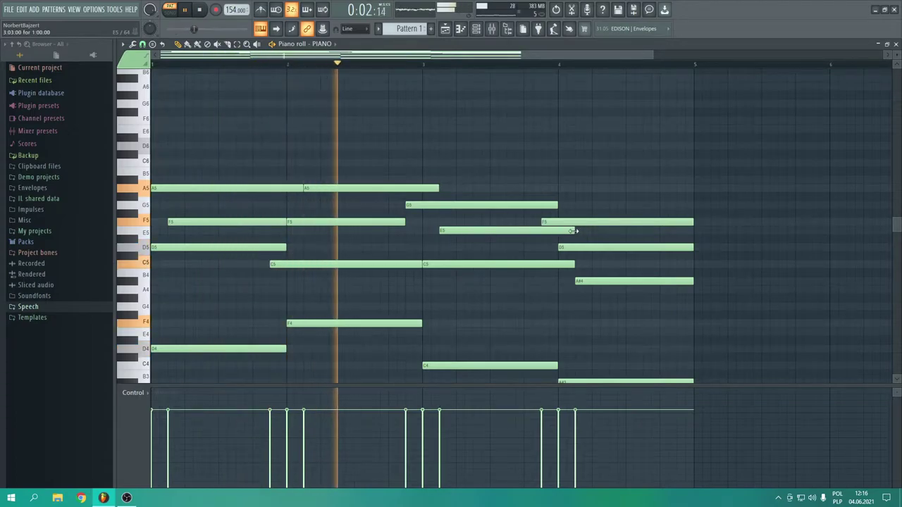
mouse_move(573, 231)
left_mouse_down()
mouse_move(555, 229)
mouse_move(572, 230)
left_mouse_up()
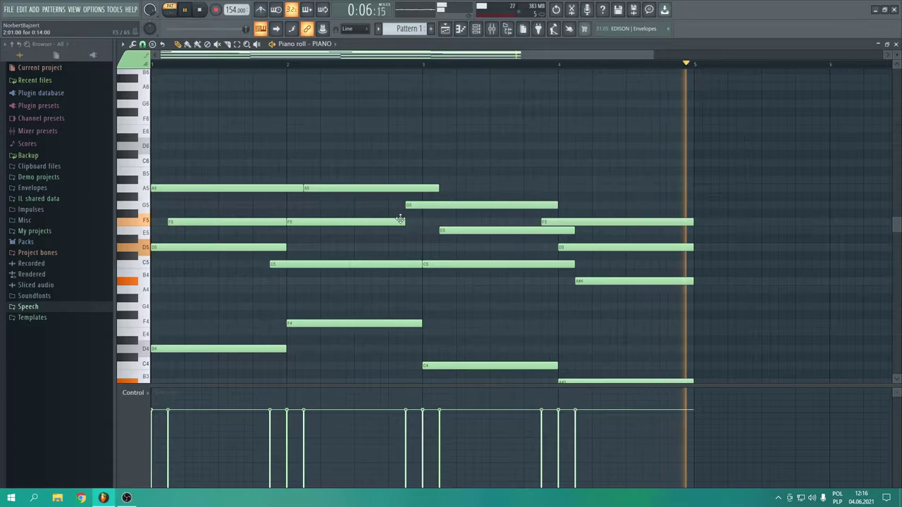
scroll(446, 199, "down", 3)
key("space")
Strum the upper chord notes with the Strumizer, adjusting the start velocity strength with Preserve end and Alternate direction enabled, and audition the result.
left_click_drag(675, 125, 188, 277)
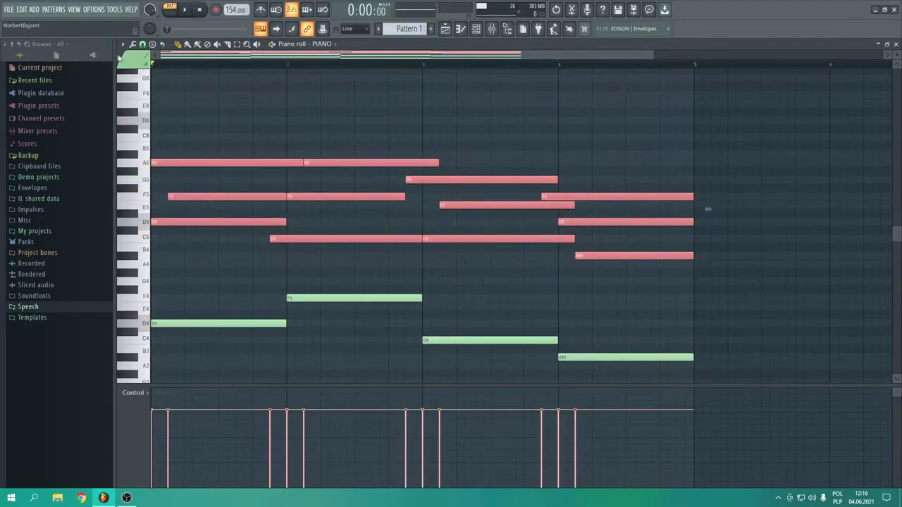
key("alt+s")
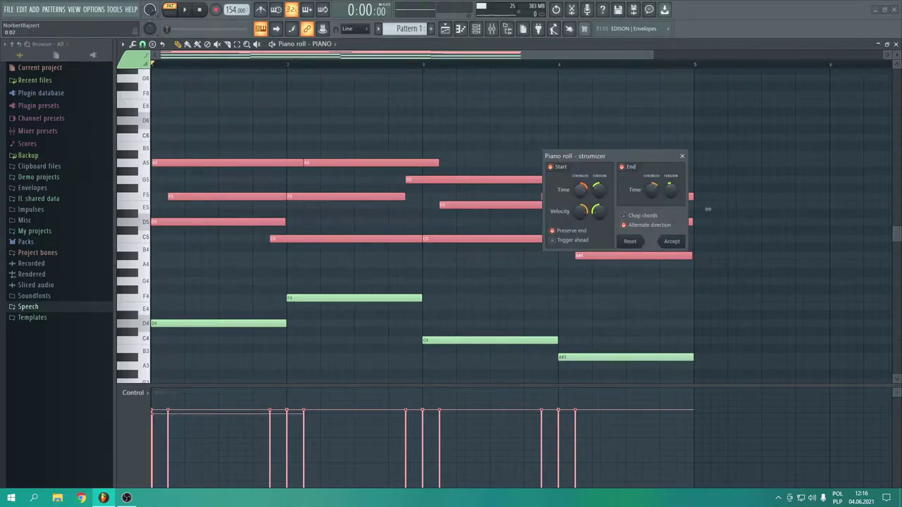
mouse_move(581, 211)
left_mouse_down()
mouse_move(580, 194)
mouse_move(580, 218)
left_mouse_up()
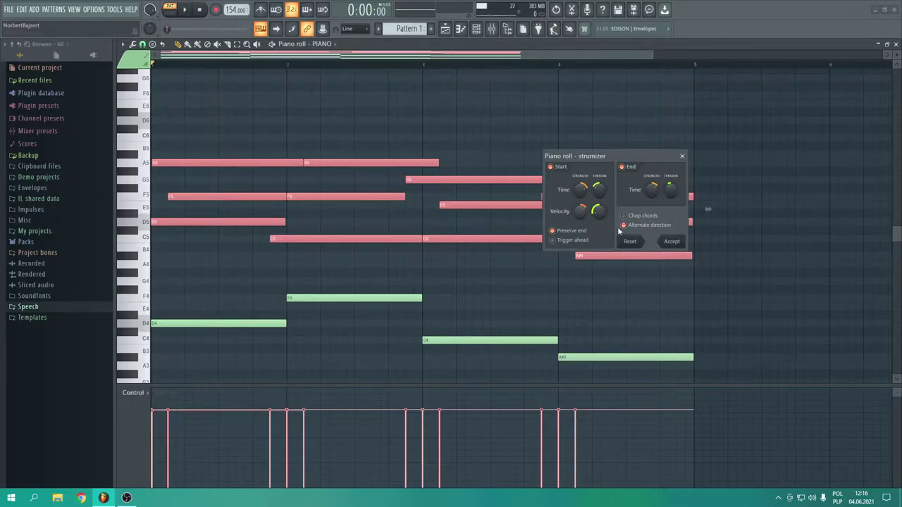
key("space")
left_click(671, 242)
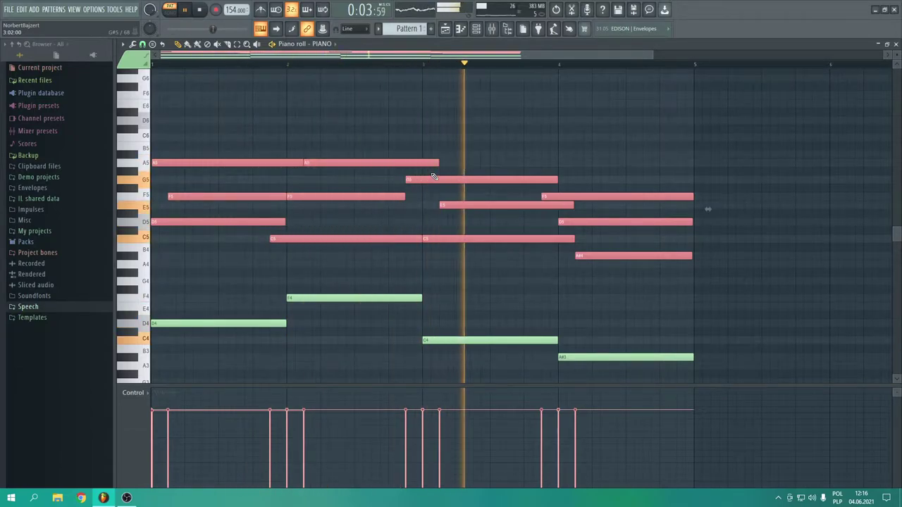
left_click(683, 135)
key("space")
Apply the Strumizer to the upper chord notes again, auditioning Chop chords but leaving it off in the accepted strum.
left_click(626, 177)
right_click(627, 178)
left_click_drag(731, 109, 279, 255)
key("alt+s")
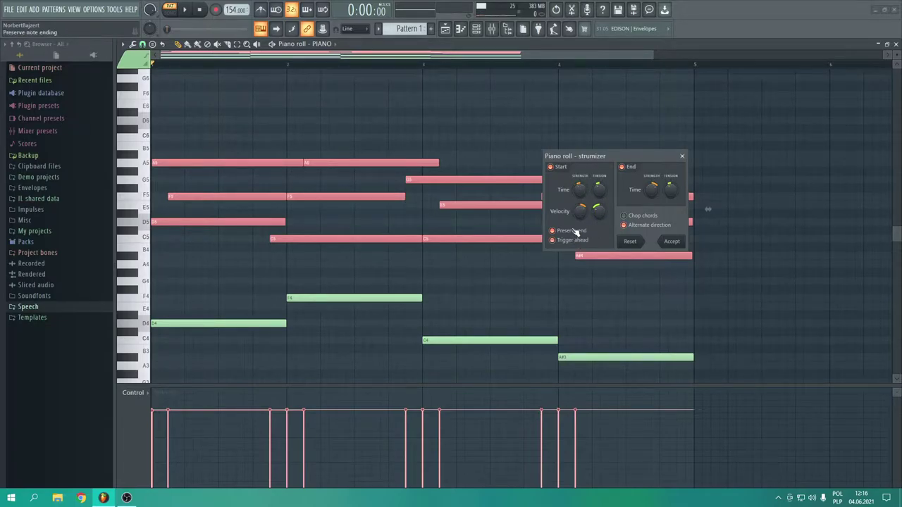
left_click(624, 216)
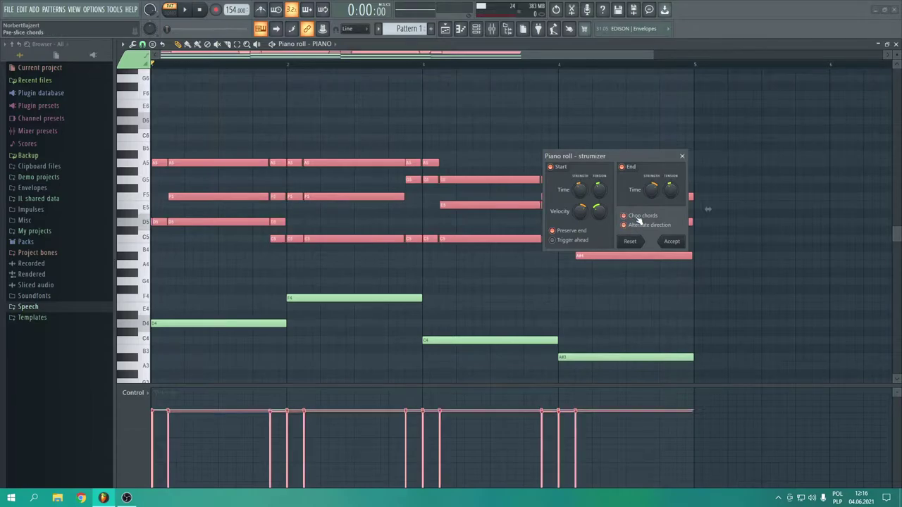
key("space")
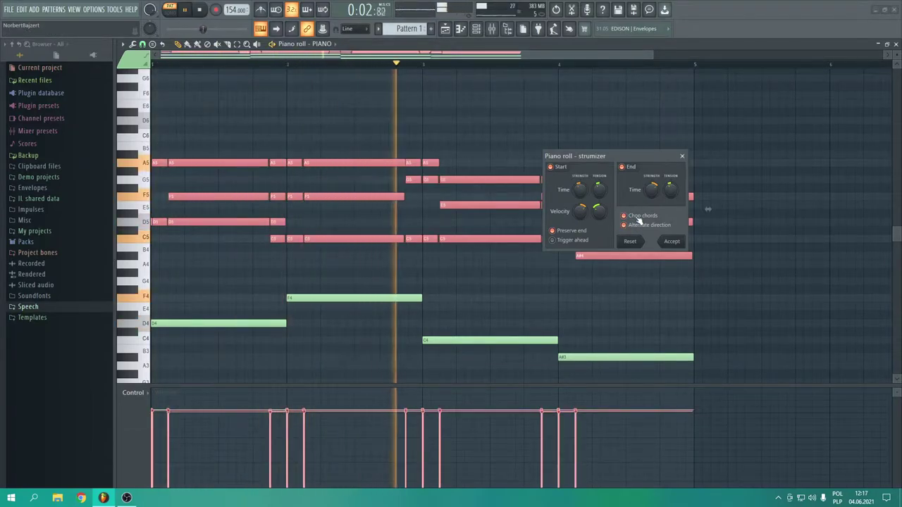
left_click(637, 217)
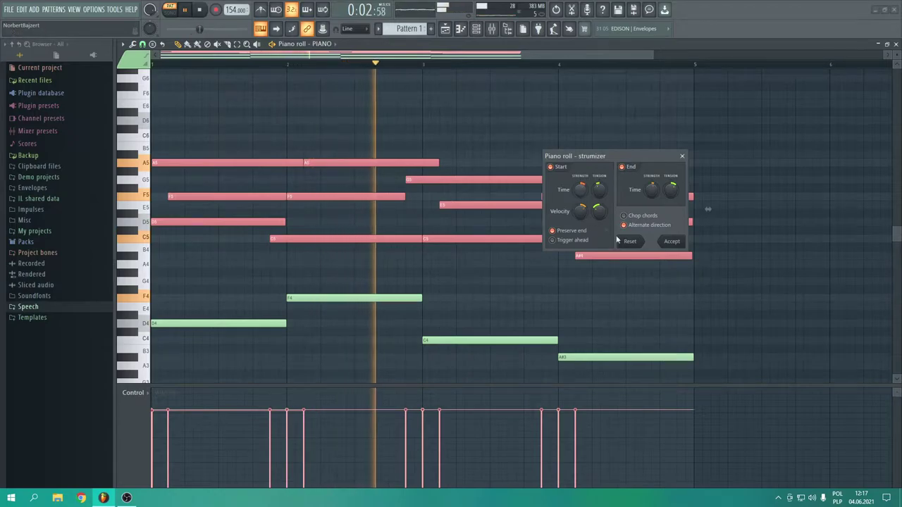
left_click(671, 241)
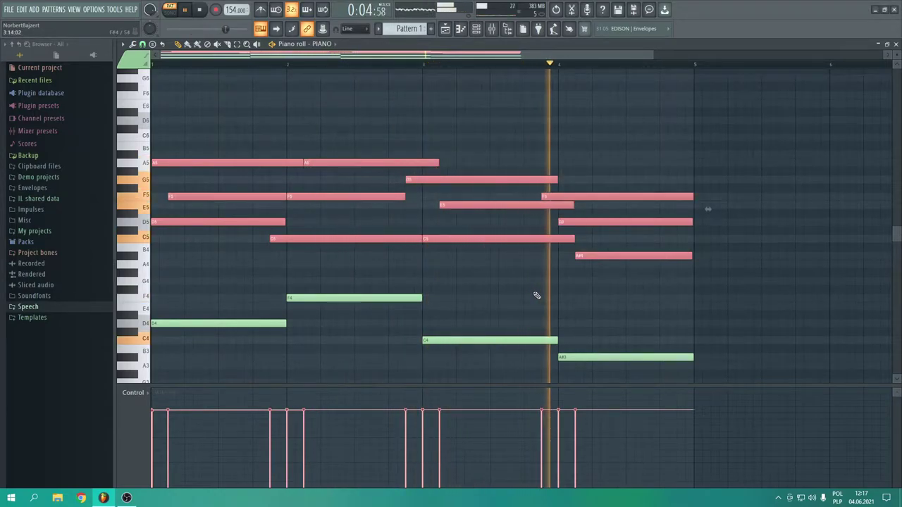
key("ctrl+d")
key("space")
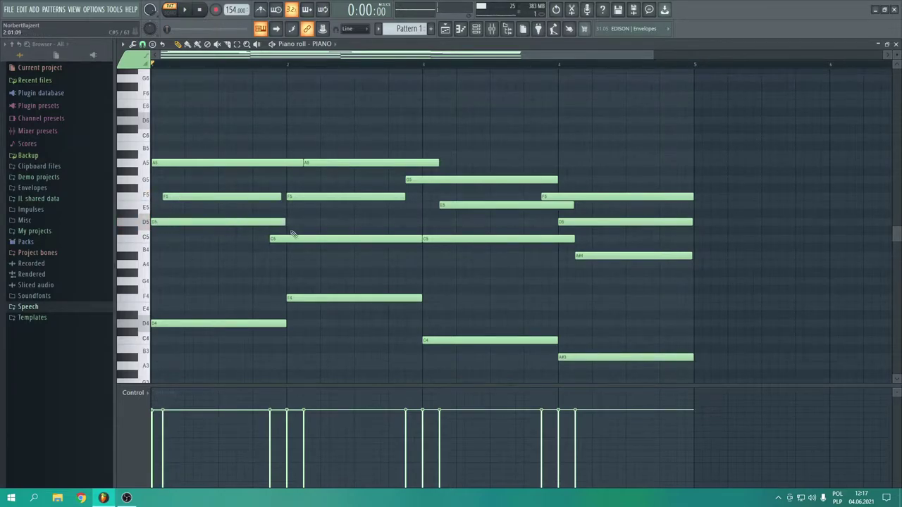
Nudge individual upper chord notes in bars 2 to 4 slightly off the grid for uneven, humanized timing.
left_click_drag(301, 197, 298, 197)
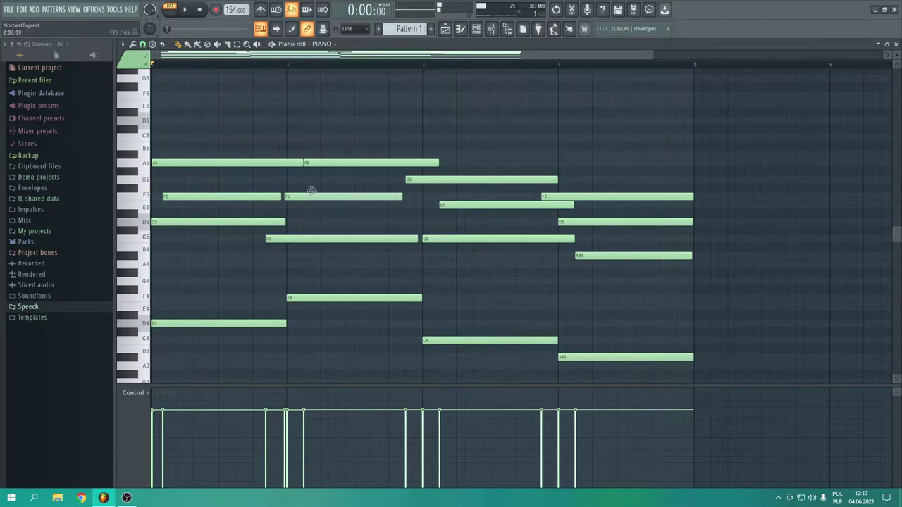
left_click_drag(317, 163, 313, 163)
left_click_drag(419, 181, 421, 181)
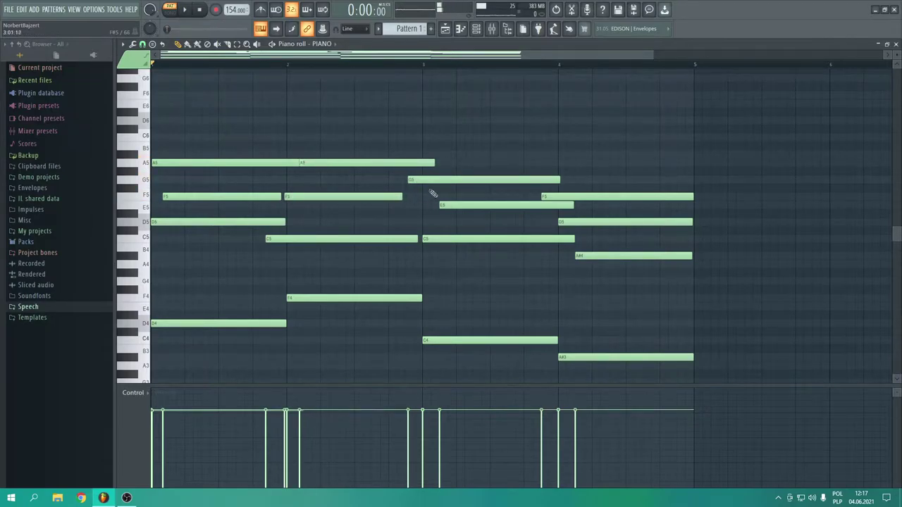
left_click_drag(446, 240, 449, 239)
left_click_drag(548, 197, 545, 197)
left_click_drag(578, 222, 576, 221)
left_click_drag(591, 257, 589, 257)
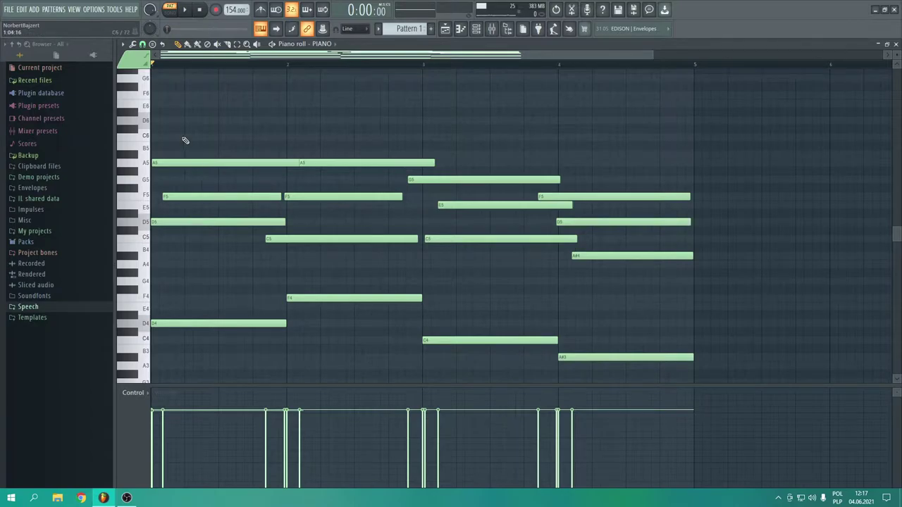
Select only the top chord notes A5, A5, G5 and the bar 4 F5, and lower their velocities to uneven levels.
left_click_drag(172, 134, 582, 196)
left_click_drag(373, 185, 250, 207)
left_click(280, 200, "ctrl+shift")
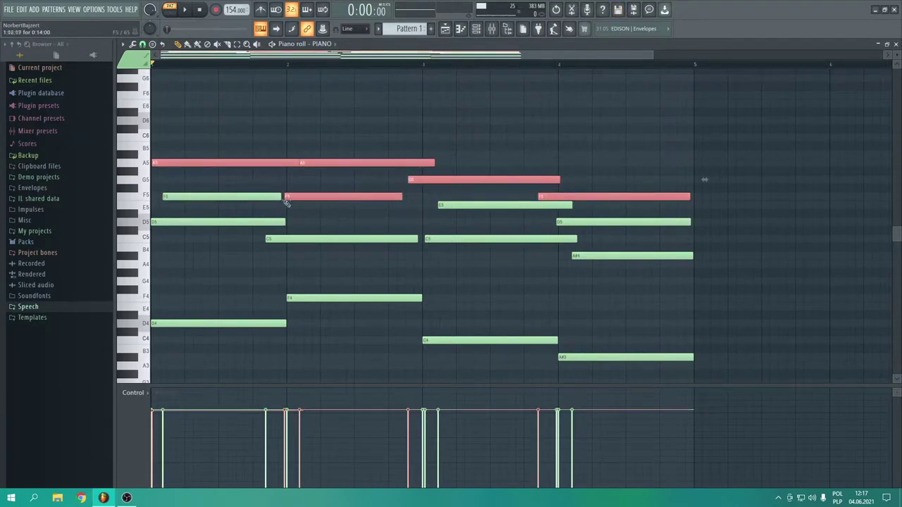
left_click(285, 199, "ctrl+shift")
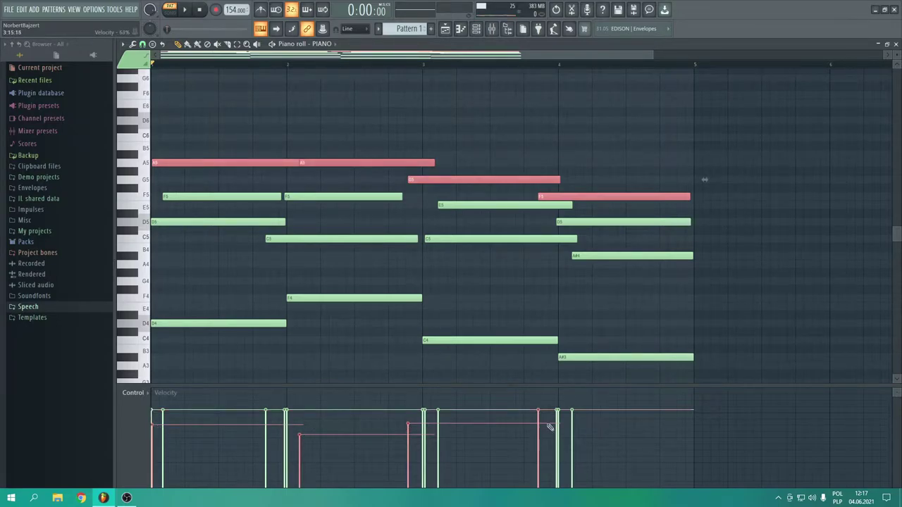
Select the middle chord notes F5, F5, E5 and the bar 4 D5, and lower their velocities unevenly.
left_click_drag(209, 185, 370, 211)
left_click_drag(498, 194, 550, 210)
left_click(568, 195, "ctrl")
left_click(589, 222, "ctrl")
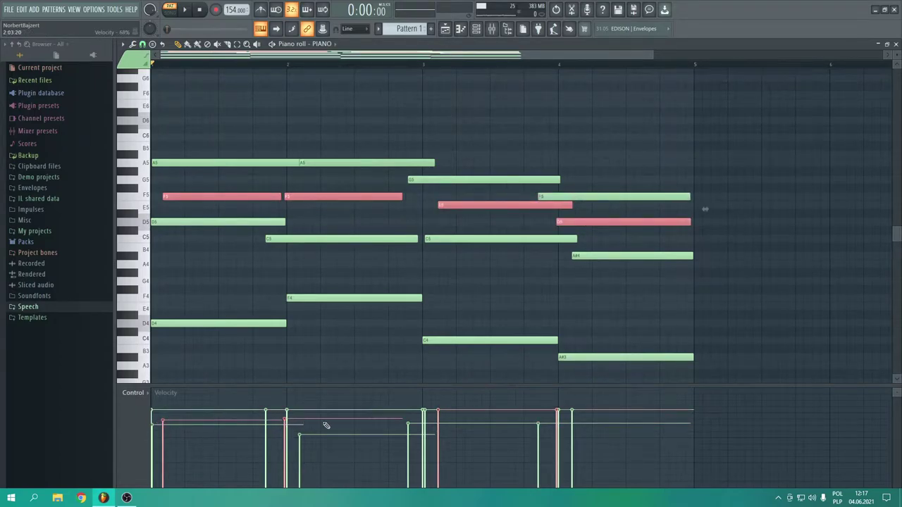
Vary the velocities of the lowest chord notes D5, C5, C5 and A#4, raising the bar 2 C5 and A#4, and play the pattern.
left_click_drag(231, 218, 625, 257)
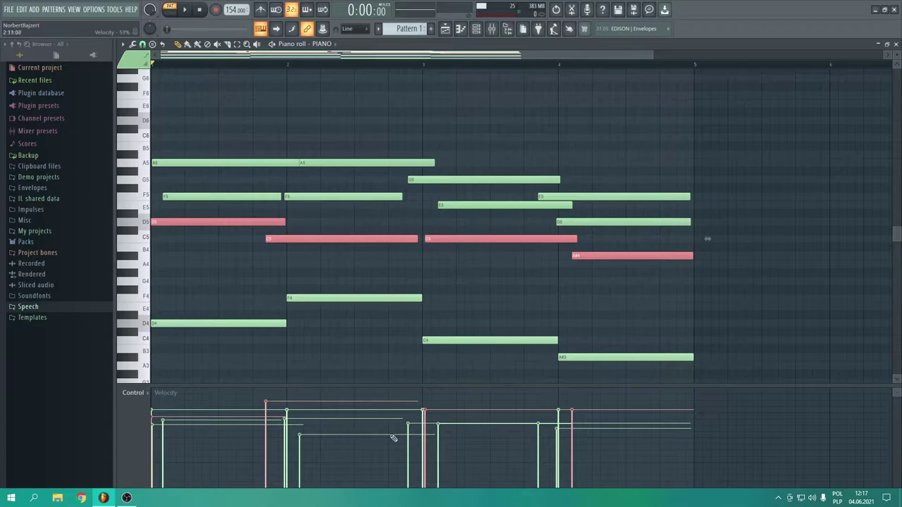
key("space")
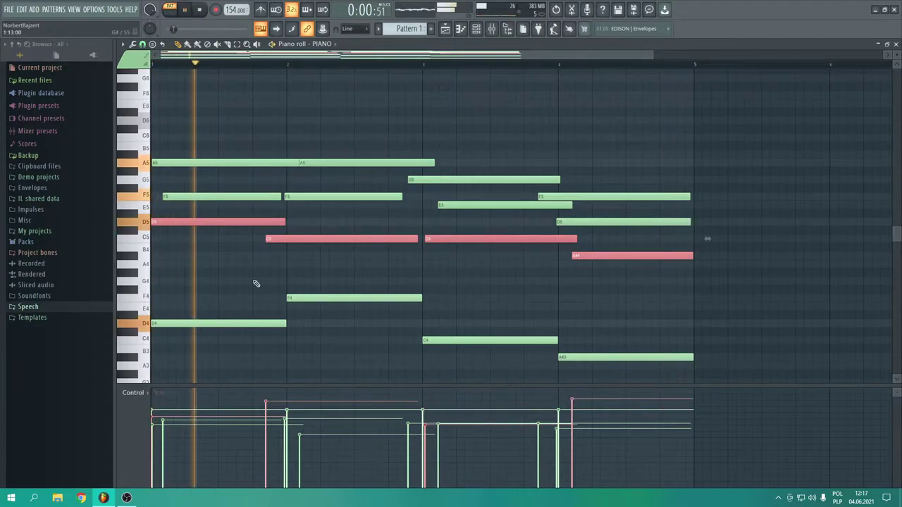
key("ctrl+d")
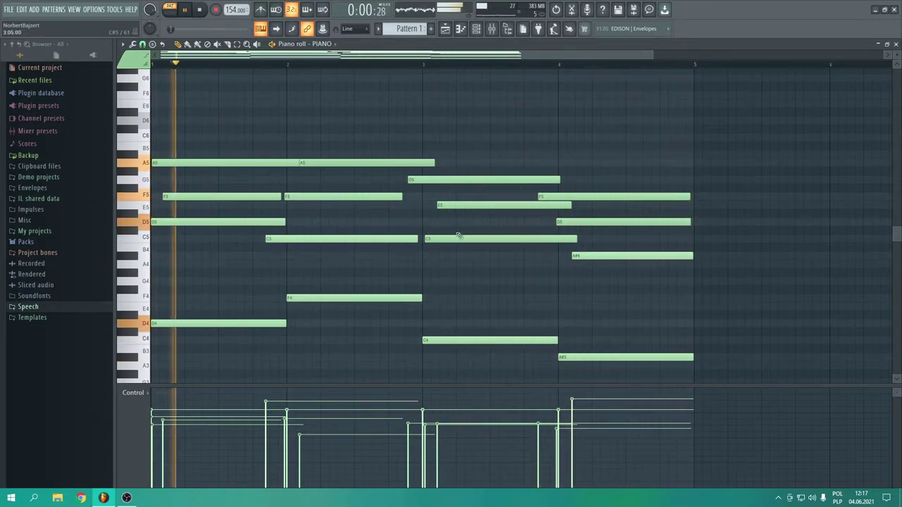
Nudge the bar 1 F5, bar 2 C5 and bar 3 E5 notes slightly later while the pattern plays.
left_click_drag(167, 198, 169, 198)
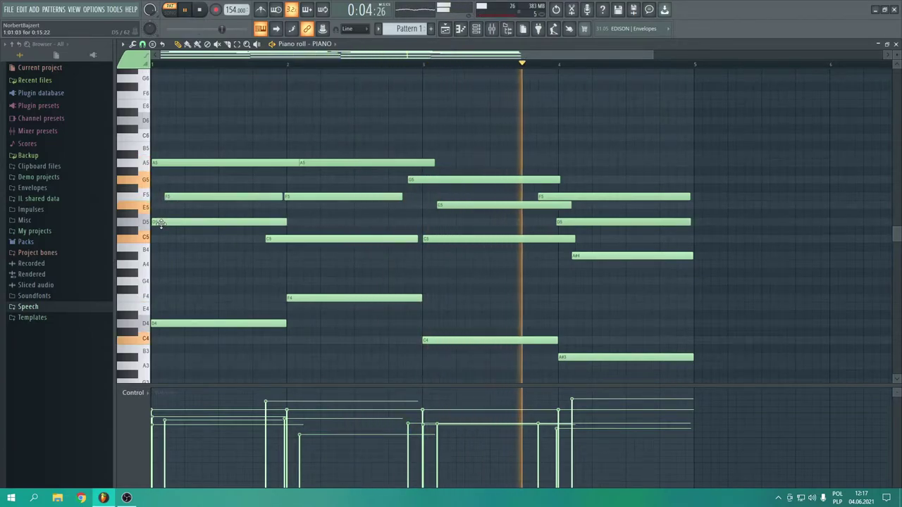
left_click_drag(283, 239, 287, 239)
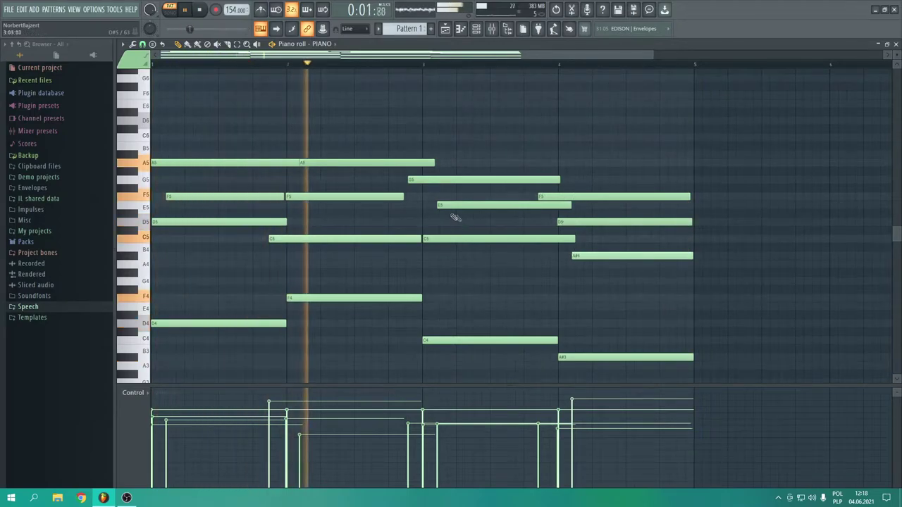
left_click_drag(440, 205, 444, 205)
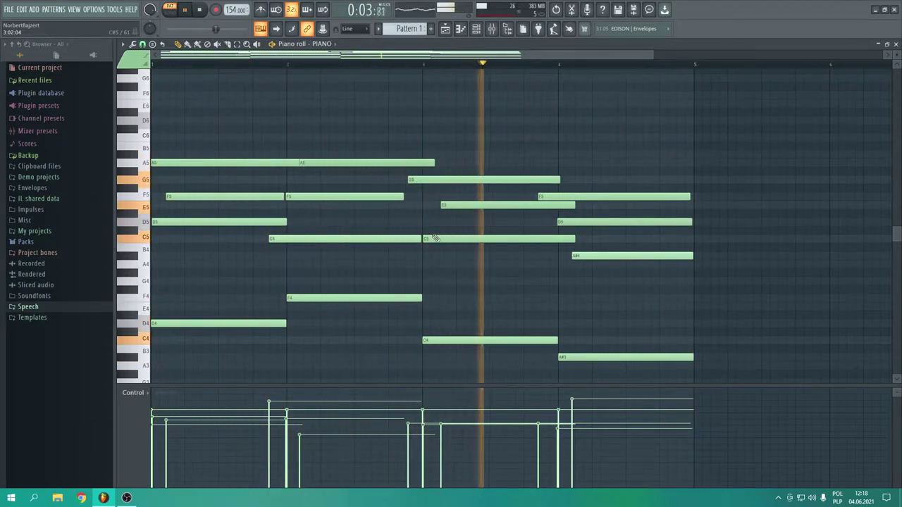
Listen to the humanized chords and bass through bar 4 and stop playback.
scroll(719, 222, "down", 3)
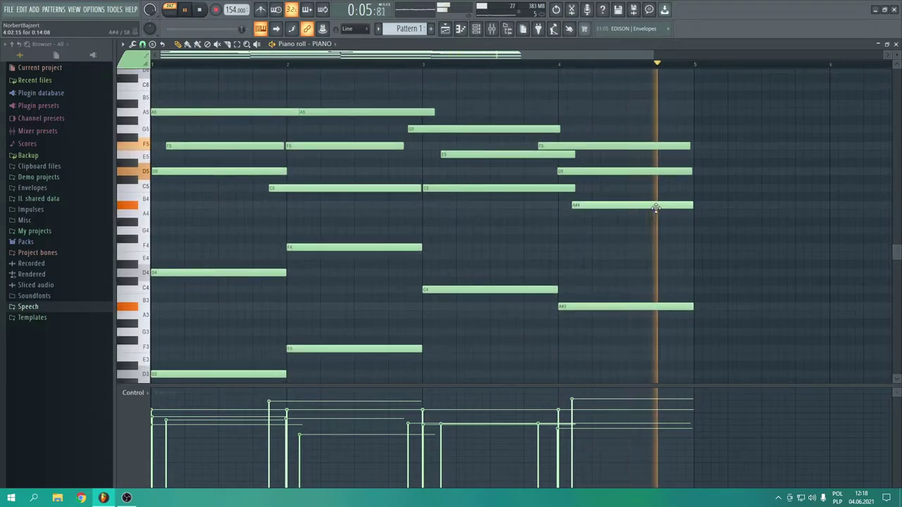
key("space")
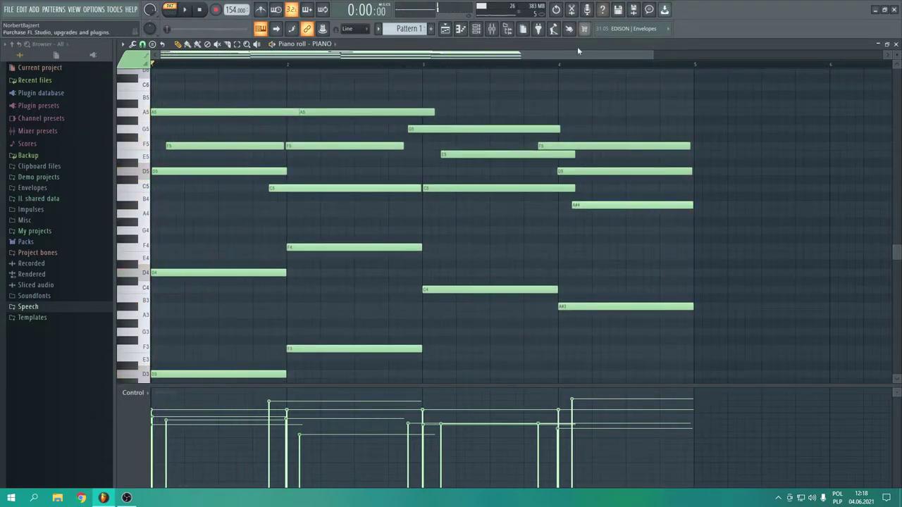
Try a one-bar A6 melody note starting before the middle of bar 1, above the chords, and play the opening.
scroll(472, 164, "up", 9)
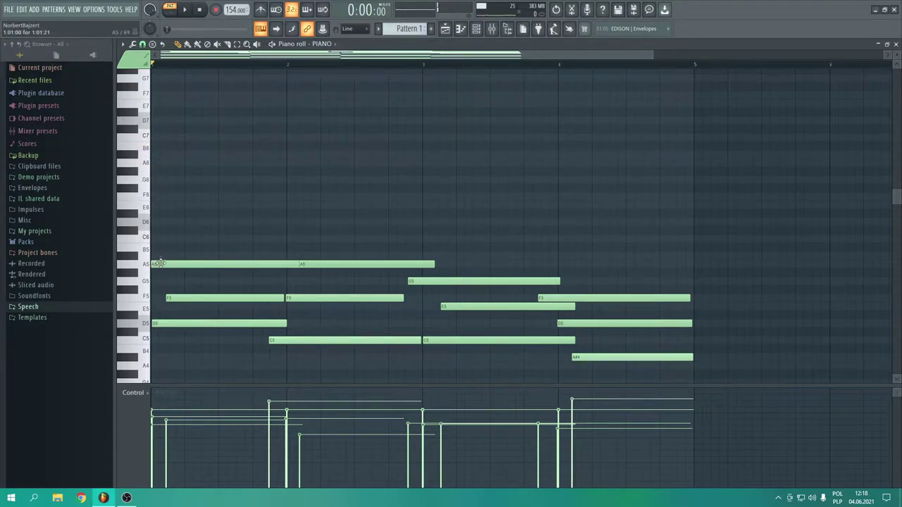
left_click(157, 163)
left_click(245, 155)
right_click(250, 155)
left_click_drag(243, 164, 287, 168)
key("space")
key("space")
key("space")
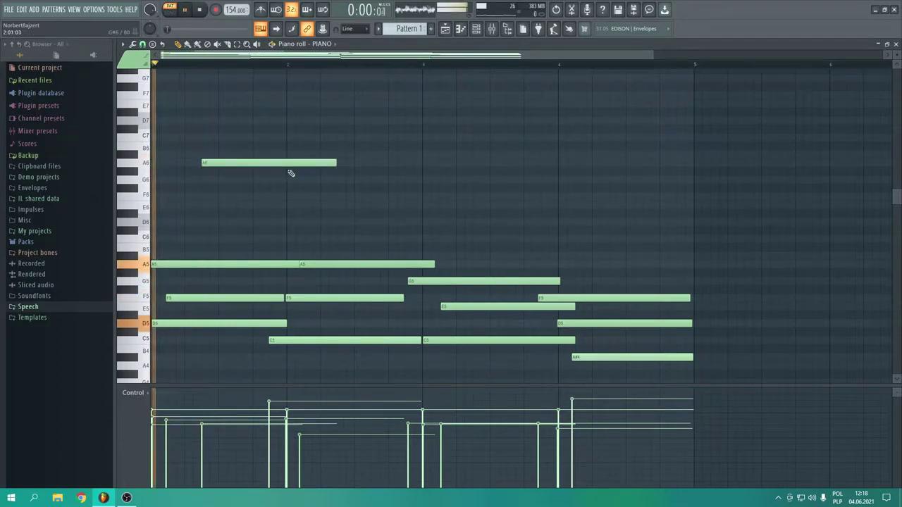
key("space")
Add F6 and D6 melody notes descending after the A6 in bar 1 and play the phrase.
left_click(221, 181)
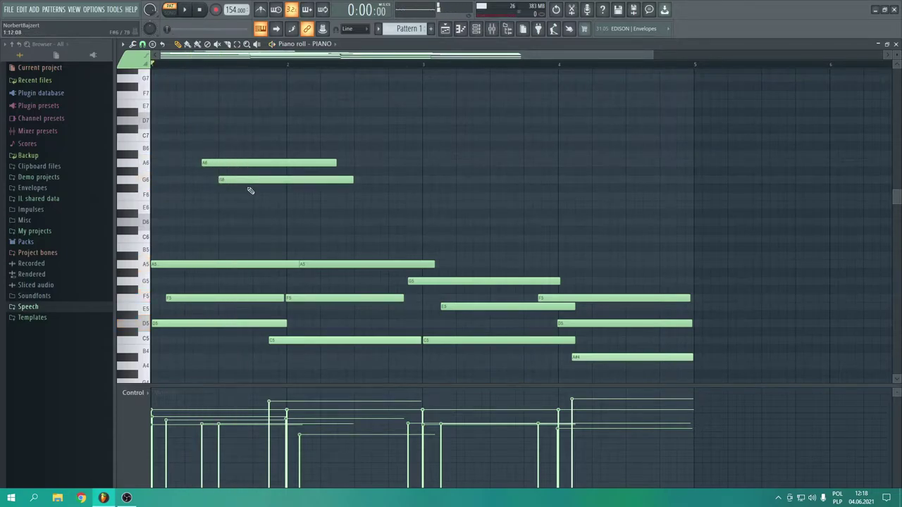
left_click_drag(244, 179, 246, 198)
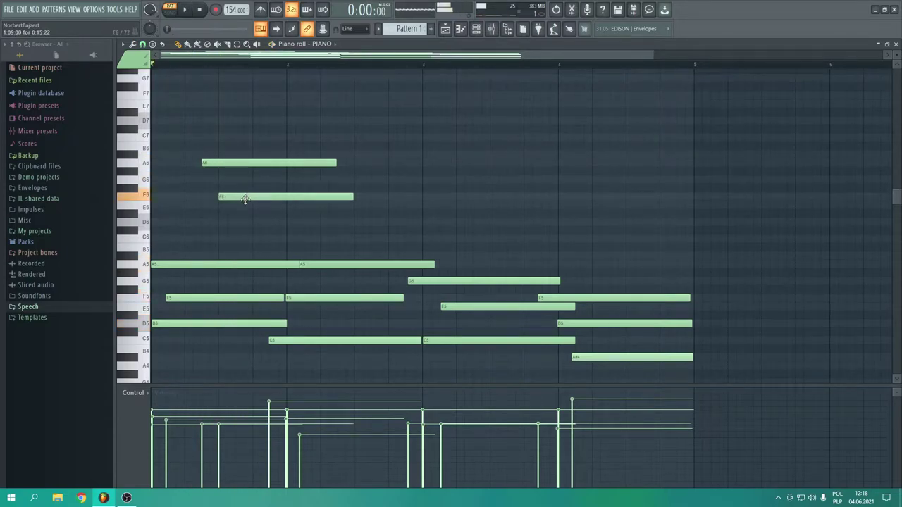
left_click(256, 222)
key("space")
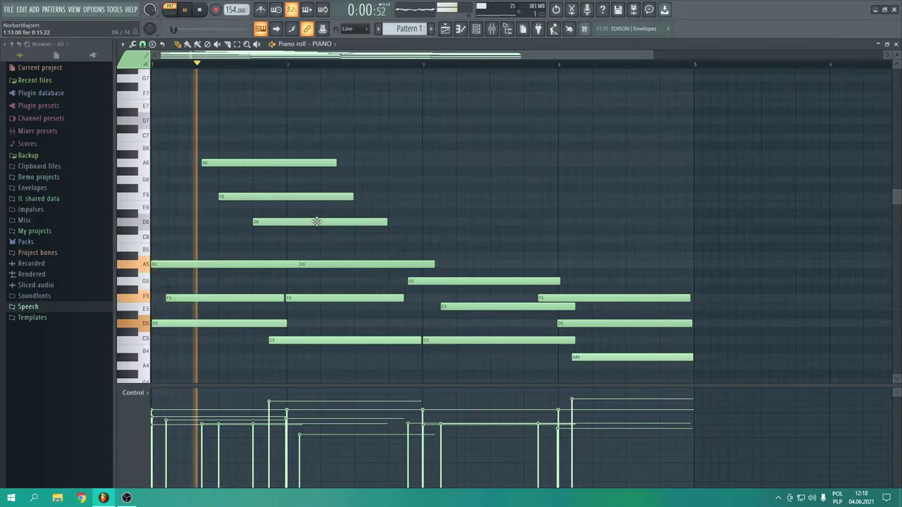
key("space")
Shorten the A6, F6 and D6 melody notes to about six steps each and play the phrase.
left_click_drag(286, 154, 279, 222)
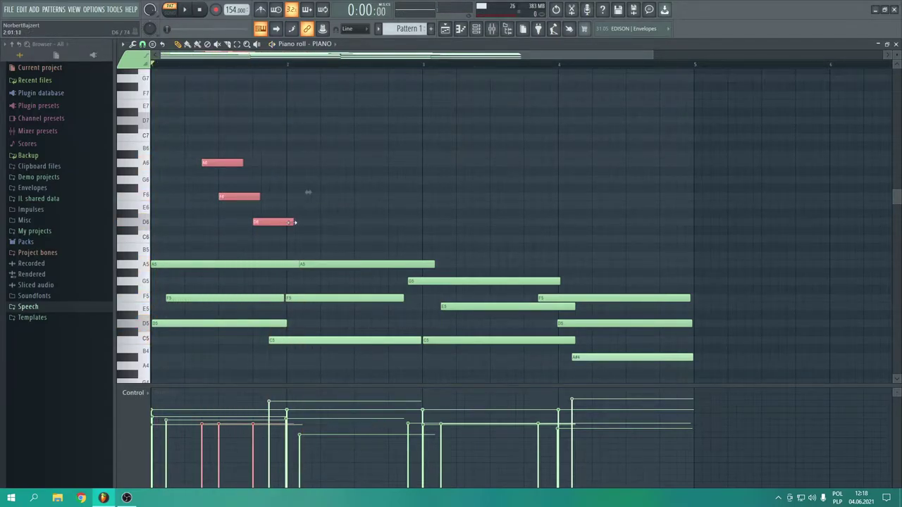
key("space")
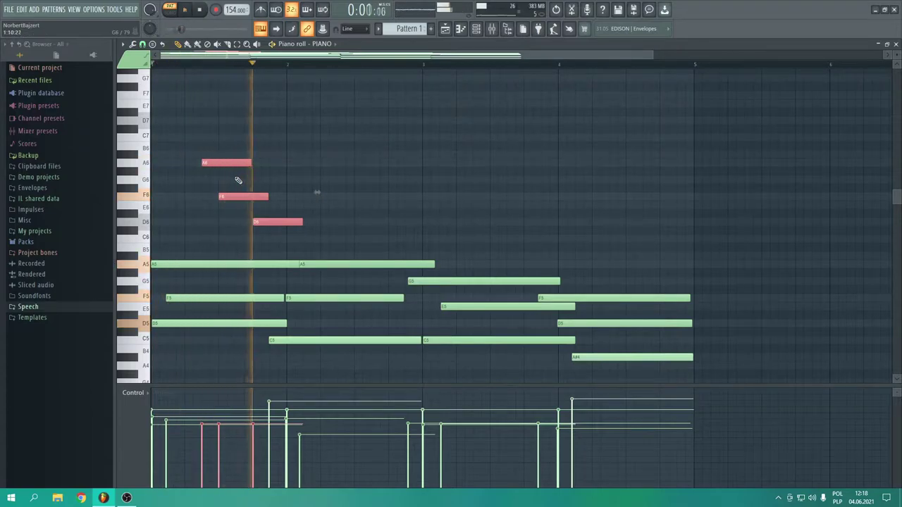
key("space")
Shift the A6, F6 and D6 melody notes later in bar 1, starting two steps apart, and play the result.
key("ctrl+d")
left_click_drag(223, 163, 242, 164)
left_click_drag(241, 198, 284, 222)
key("space")
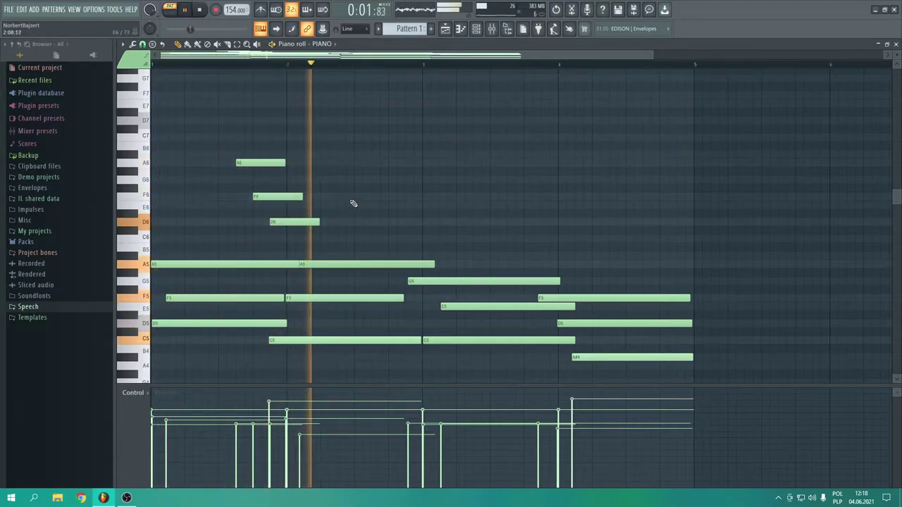
key("space")
Select only the A6, F6 and D6 melody notes and delete them.
left_click_drag(263, 125, 362, 270)
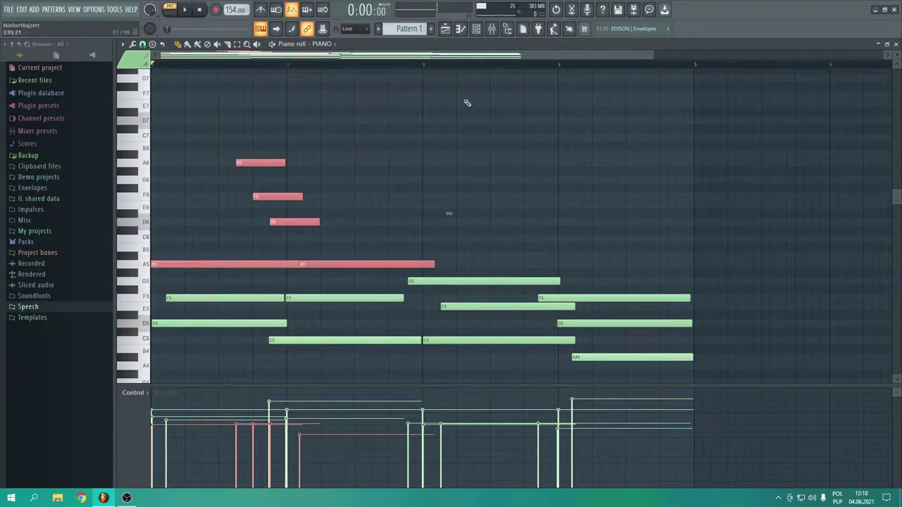
key("ctrl+d")
left_click_drag(239, 145, 322, 232)
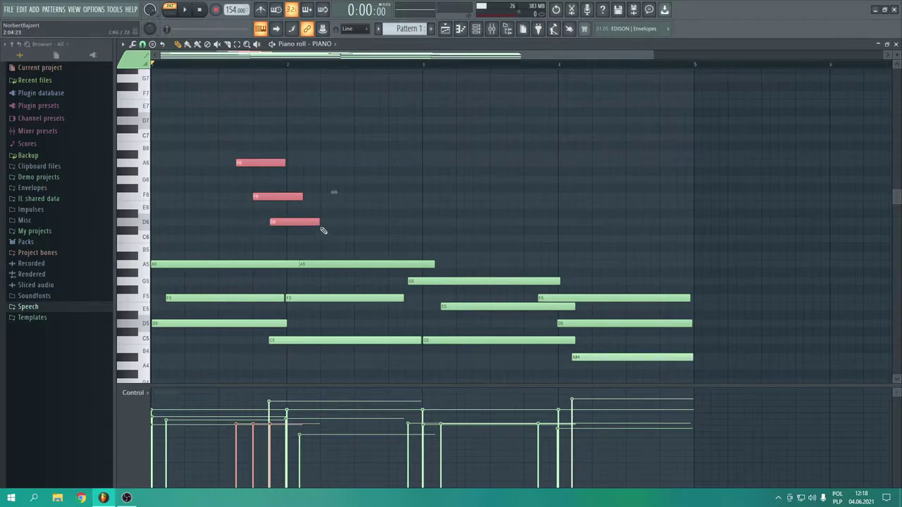
key("Delete")
Select all chord and bass notes and quantize their start and end times to the grid with the default template.
scroll(220, 194, "down", 3)
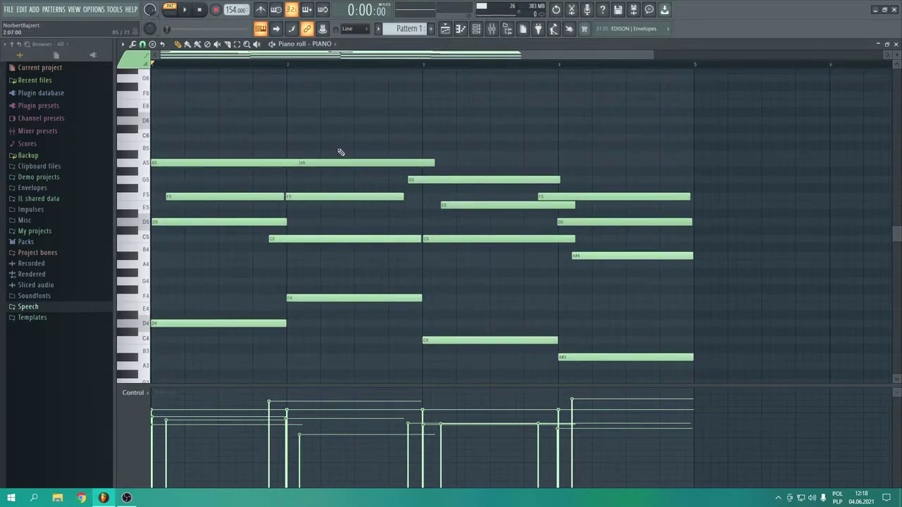
key("ctrl+a")
key("alt+q")
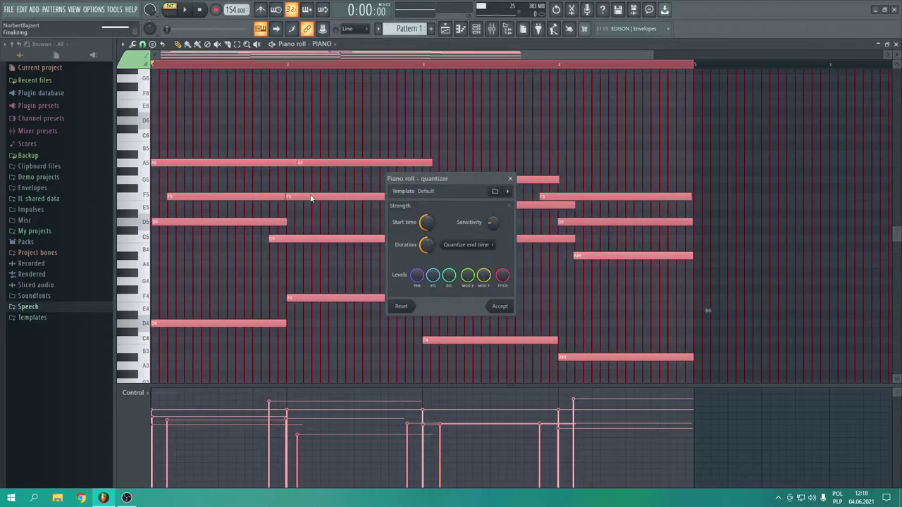
left_click(499, 307)
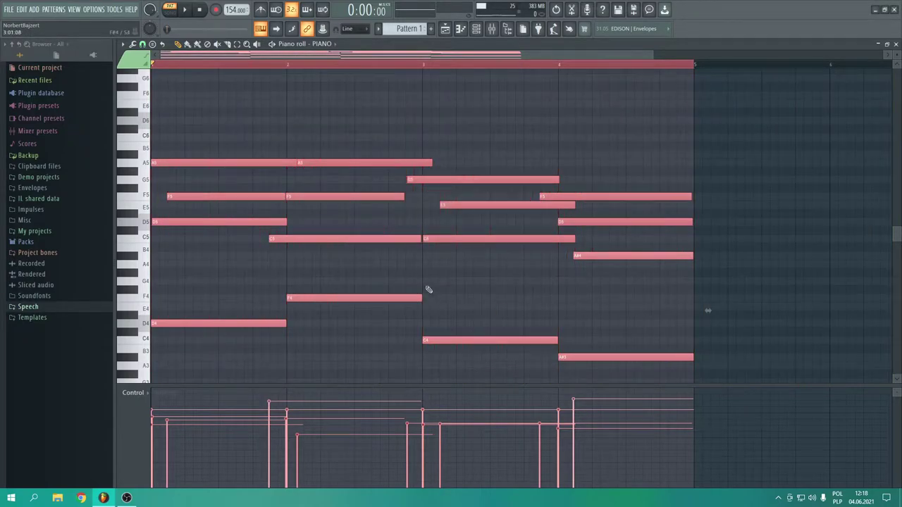
key("ctrl+z")
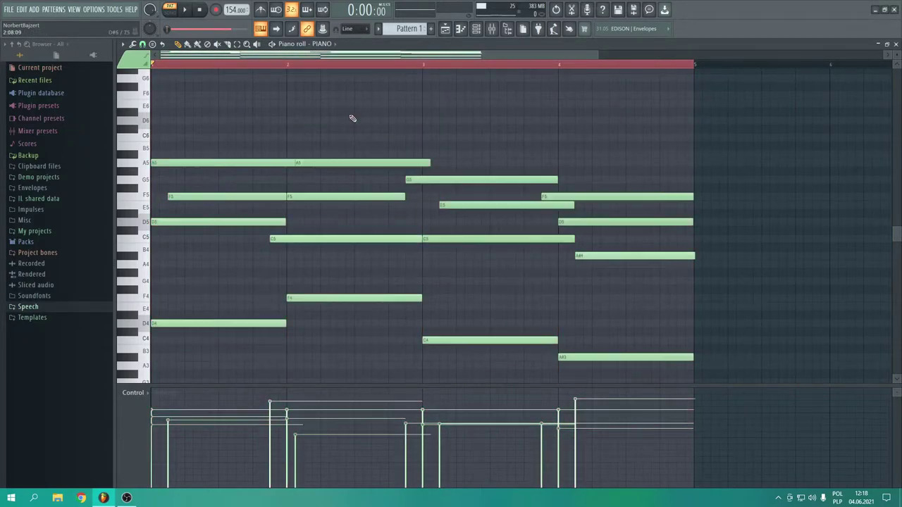
Play the quantized pattern and try the bar 2 A5 note one step later.
key("space")
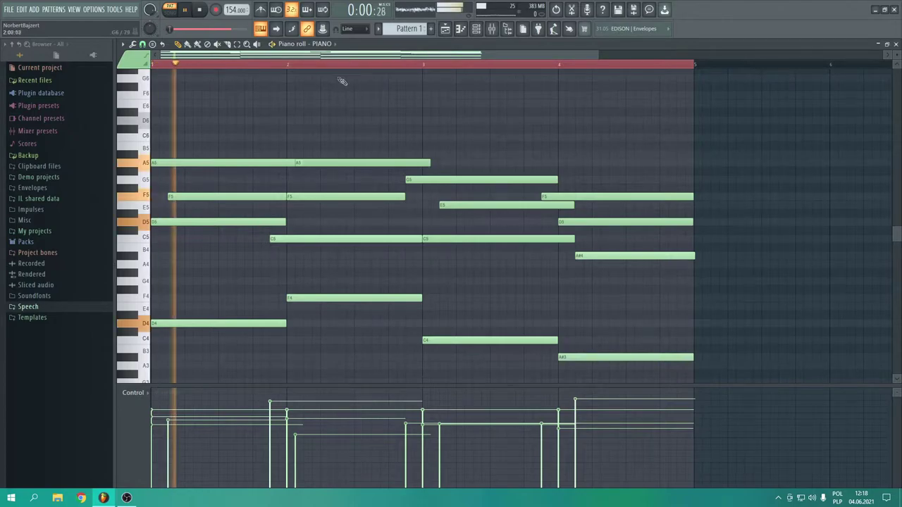
scroll(380, 98, "up", 2)
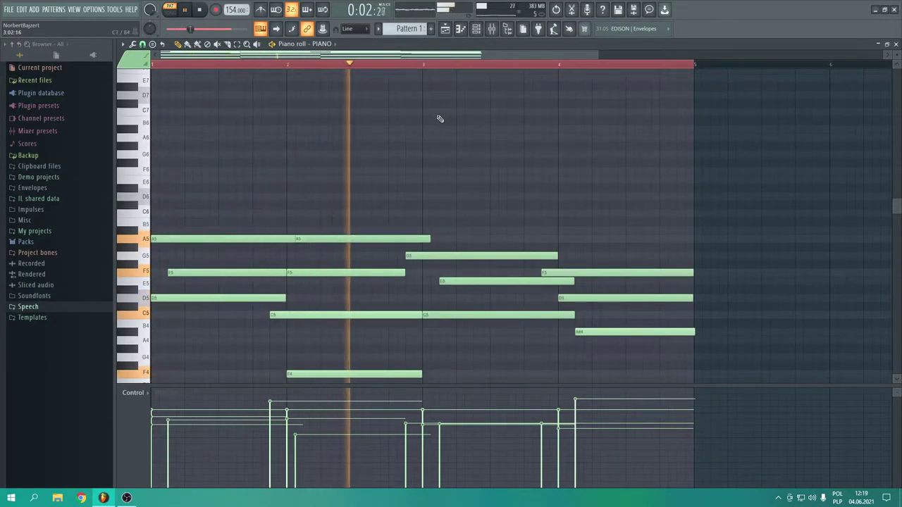
key("space")
key("space")
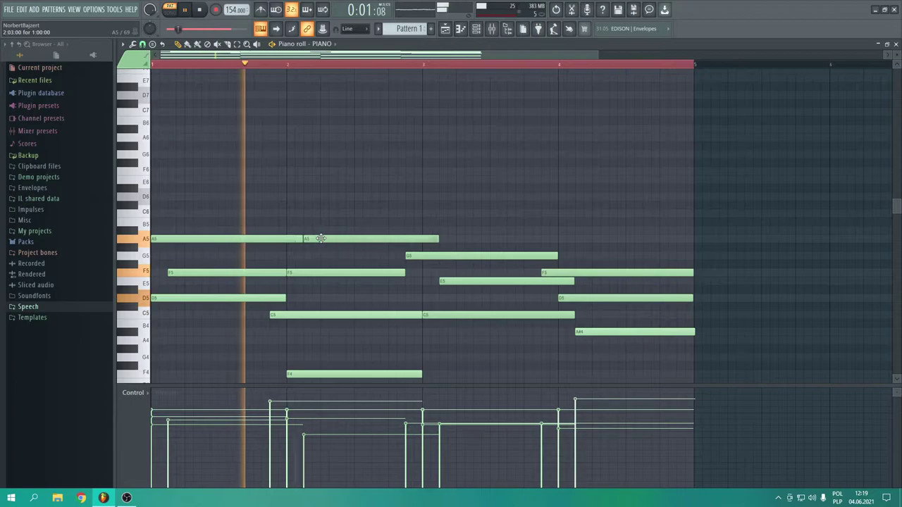
key("space")
key("space")
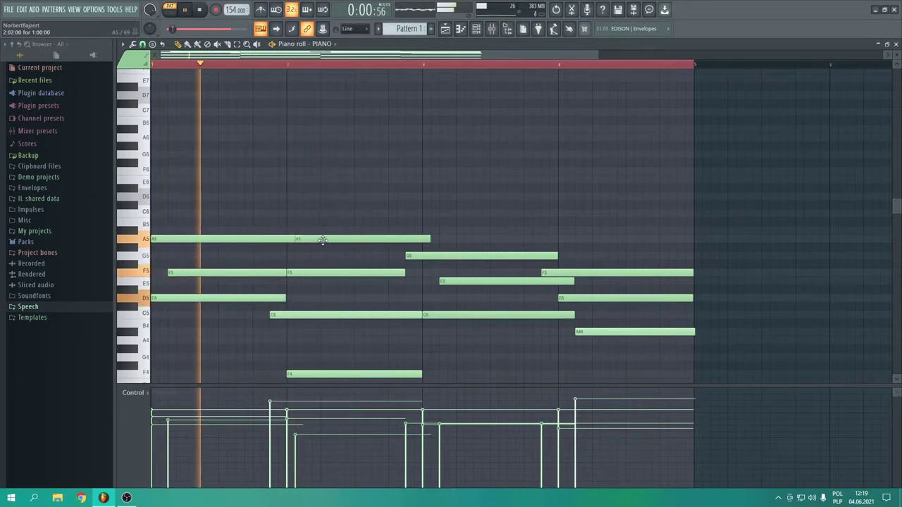
Move the bar 2 A5 note to start at 2:03:00 while the pattern plays, and stop playback.
scroll(331, 240, "down", 3)
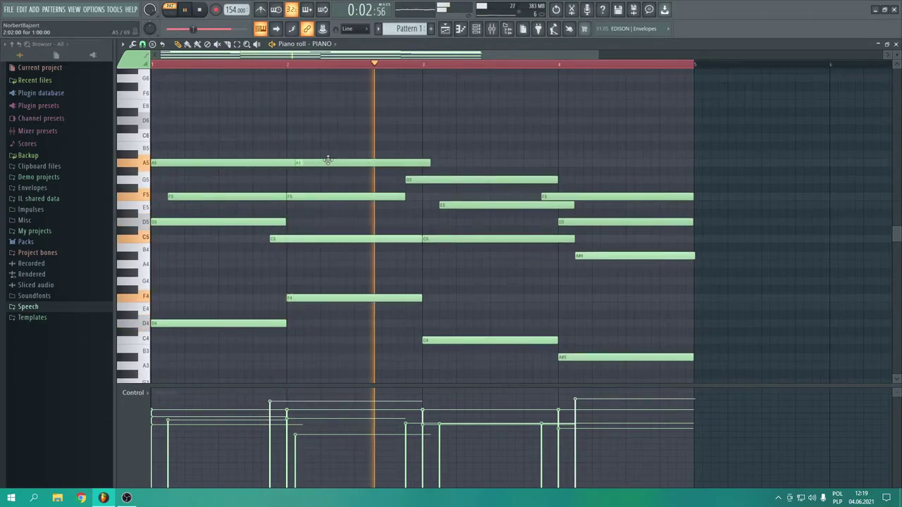
left_click_drag(328, 161, 348, 162)
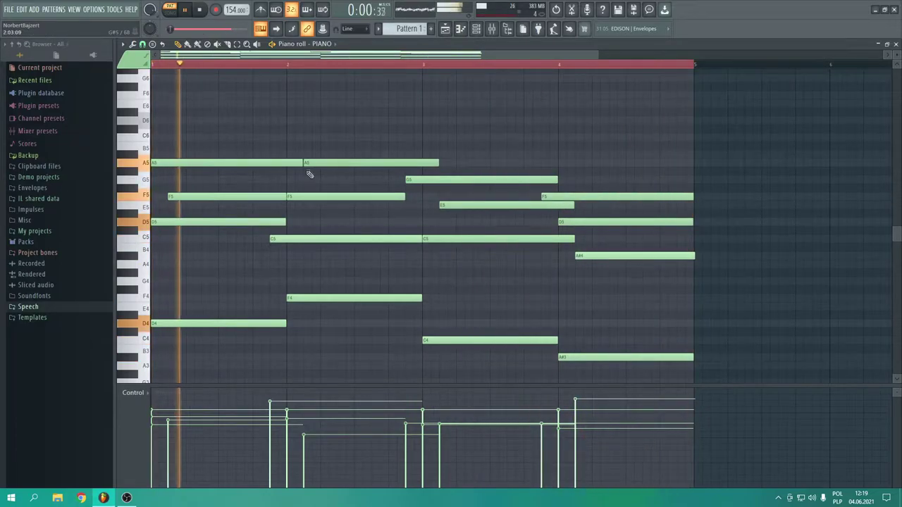
scroll(300, 143, "up", 3)
key("space")
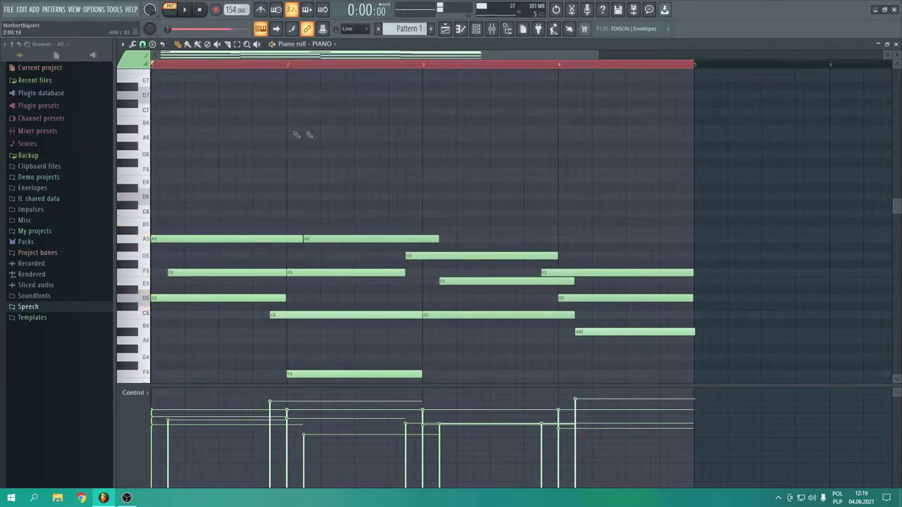
scroll(312, 137, "up", 2)
left_click(159, 167)
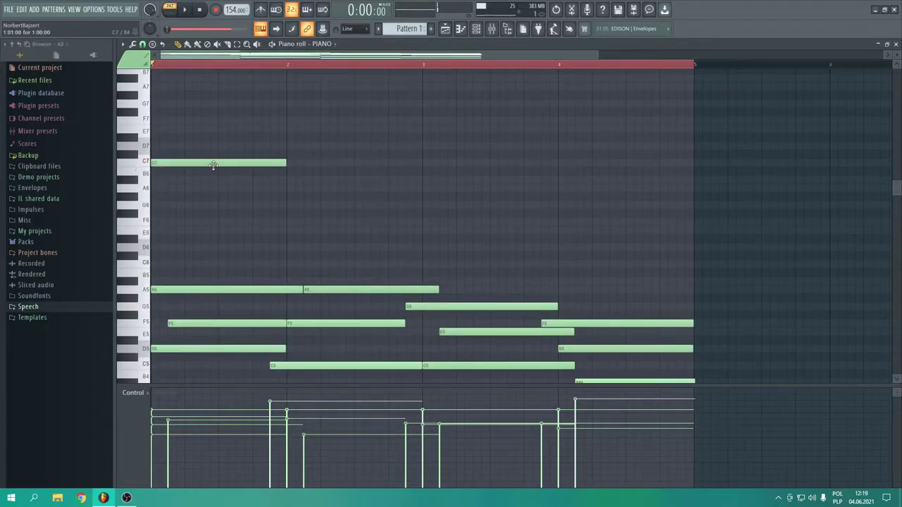
left_click_drag(214, 165, 275, 200)
right_click(246, 195)
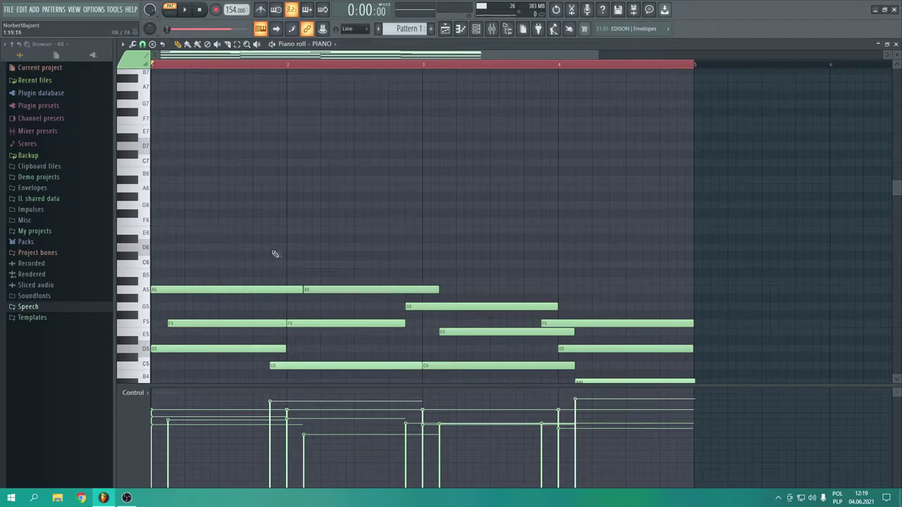
Place descending A6, G6, F6 and D6 melody notes from the middle of bar 1, remove the G6, and play the phrase.
left_click(221, 189)
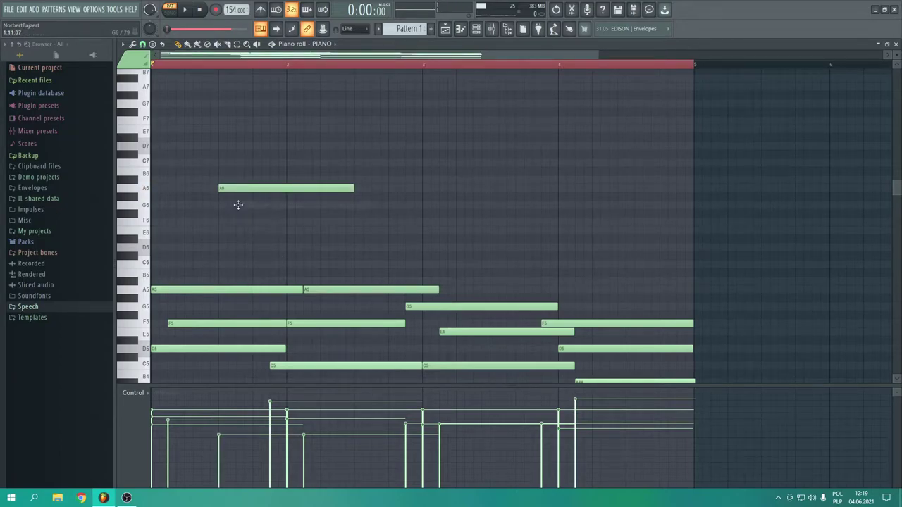
left_click(240, 205)
left_click(256, 222)
left_click(273, 247)
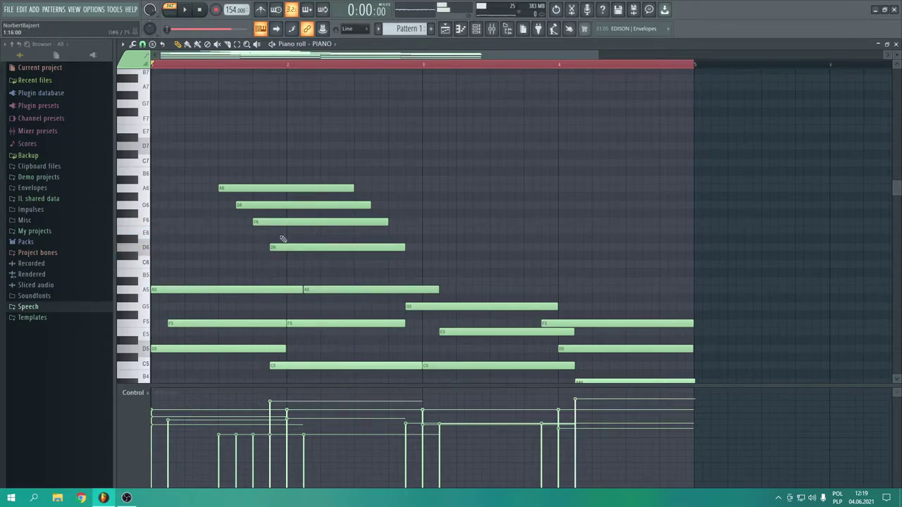
right_click(283, 204)
key("space")
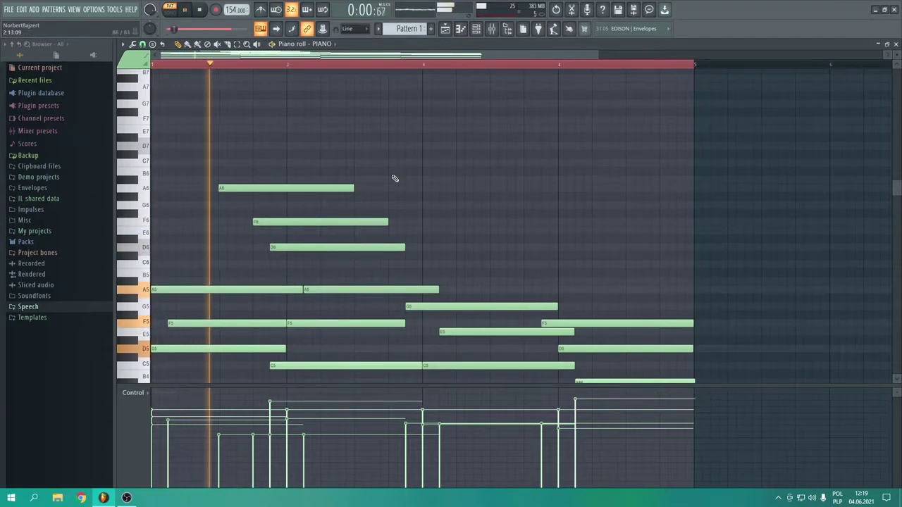
key("space")
Shorten the bar 1 melody notes to about ten steps, add G6, A6 and F6 in bar 2, and play the melody.
left_click_drag(336, 169, 397, 251)
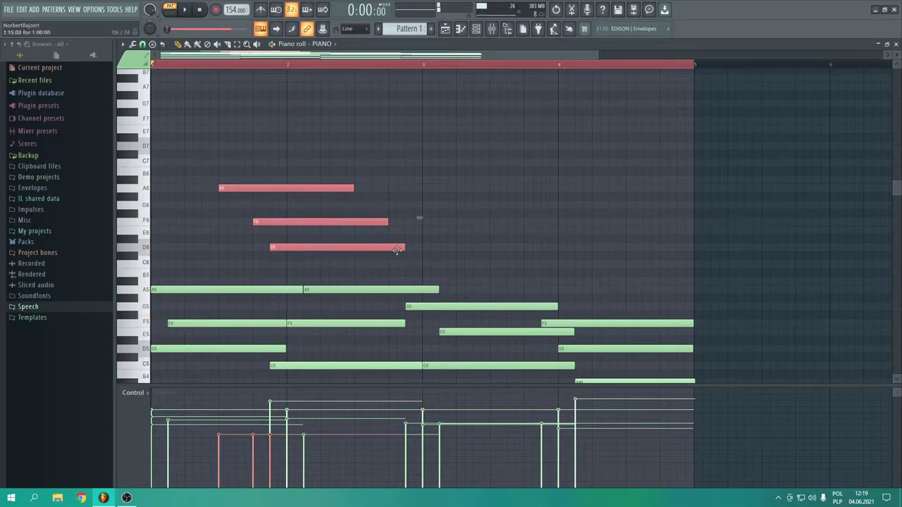
left_click(338, 205)
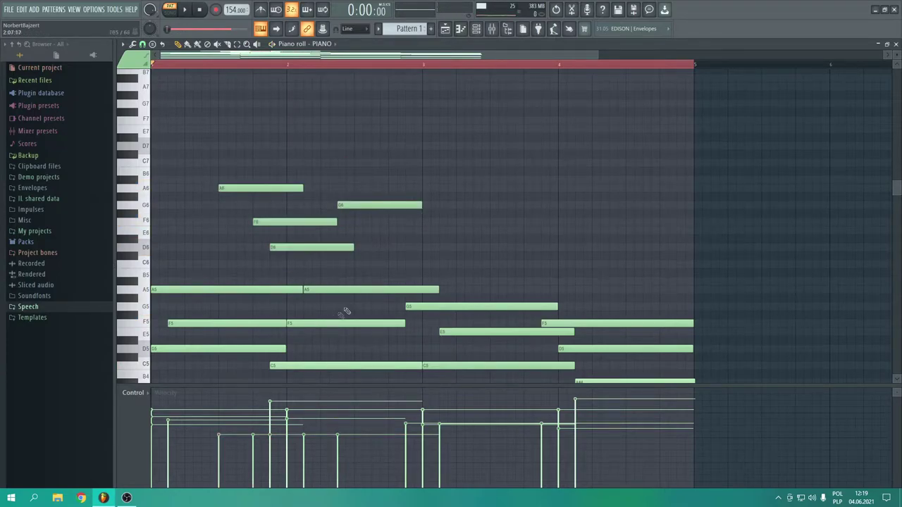
left_click(357, 189)
left_click(391, 231)
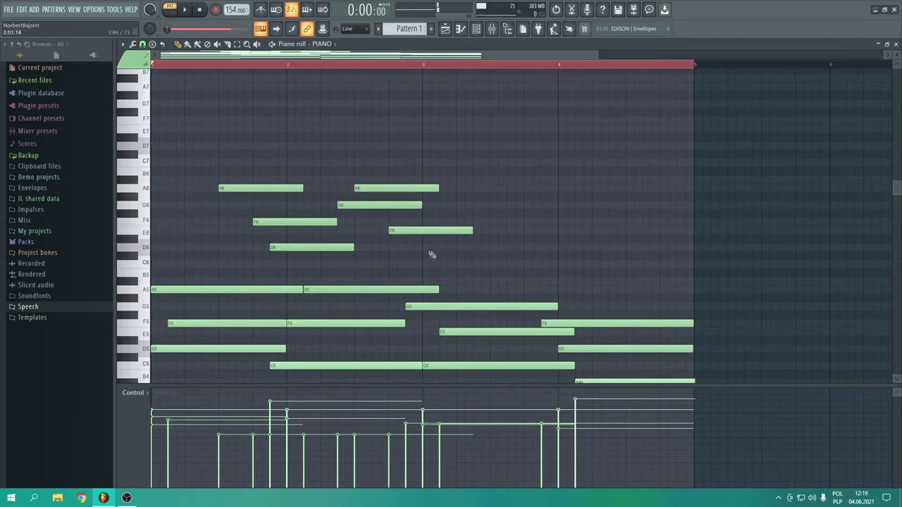
left_click_drag(415, 221, 415, 223)
key("space")
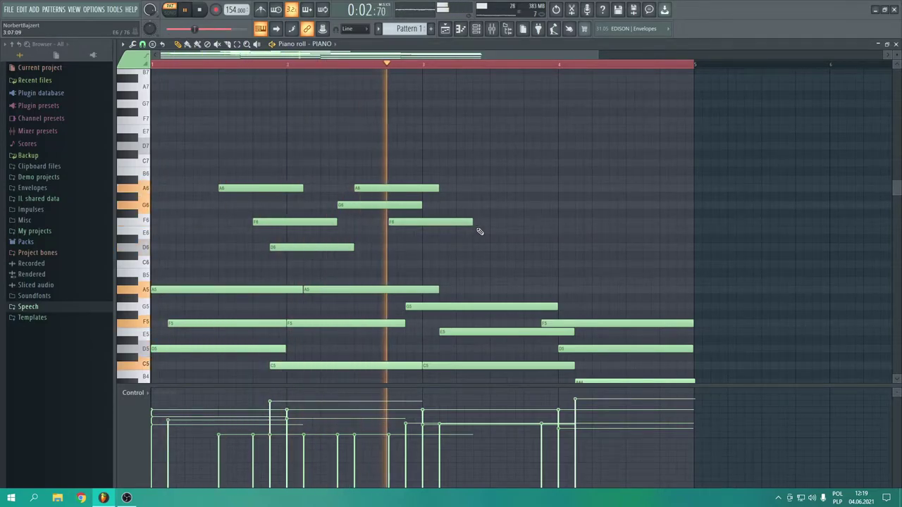
key("space")
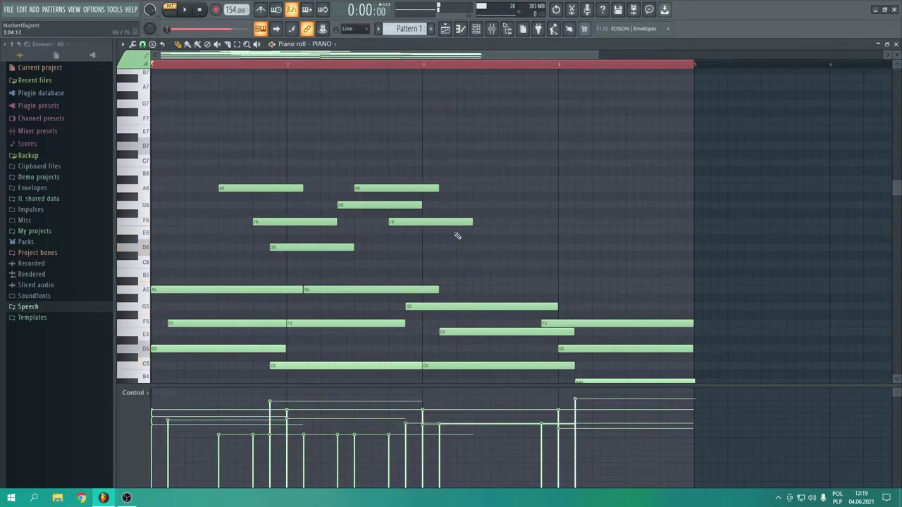
Copy the bar 1 melody notes A6, F6 and D6 two bars later and add an E6 before them at 3:07:00.
left_click_drag(245, 178, 310, 250)
left_click_drag(269, 188, 539, 195)
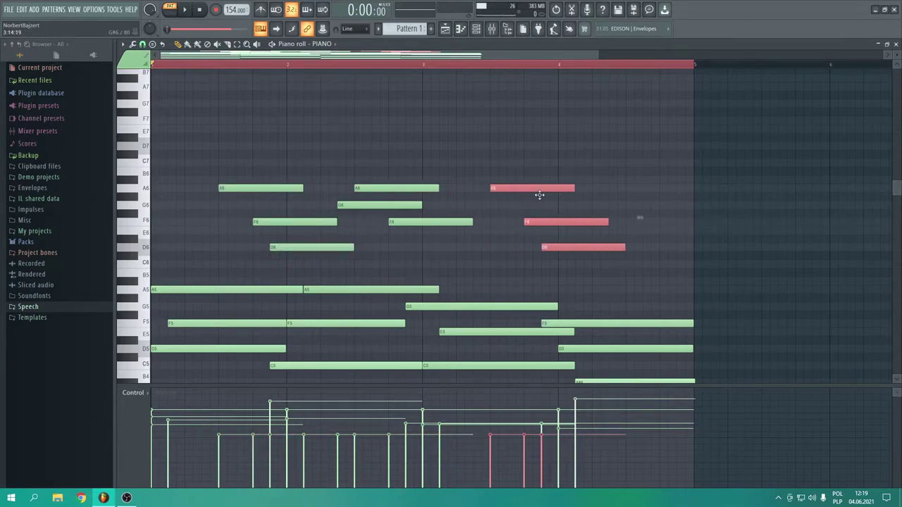
left_click(480, 232)
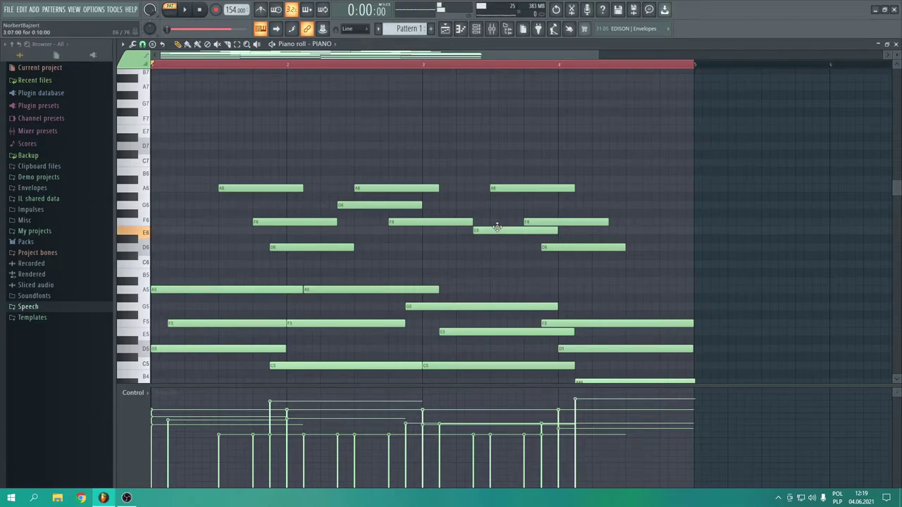
Play the melody, then copy bar 2's A6 and F6 notes into the second half of bar 4.
key("space")
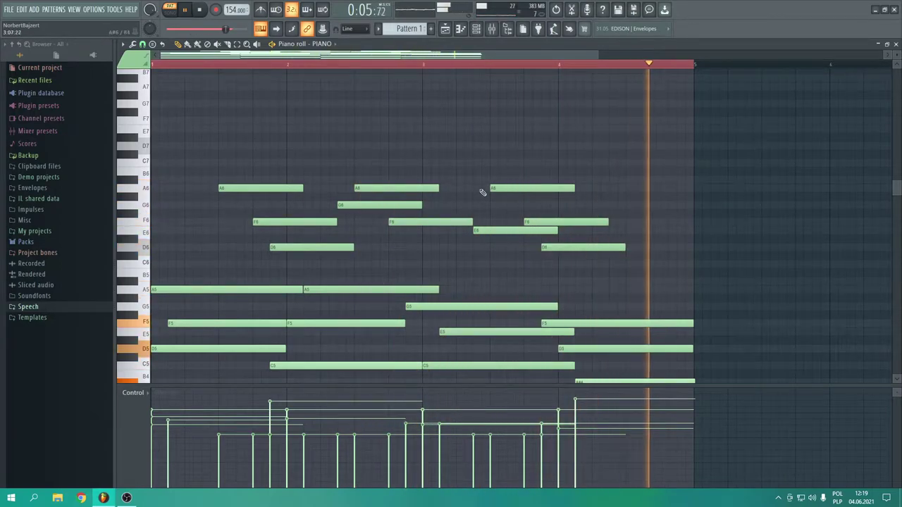
key("space")
left_click(403, 186, "ctrl")
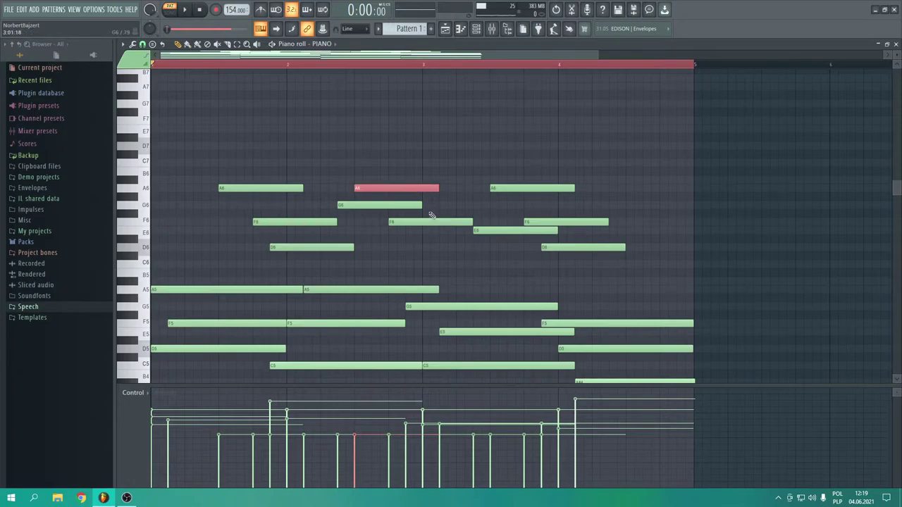
left_click(430, 222, "ctrl")
left_click_drag(397, 185, 656, 194)
key("ctrl+d")
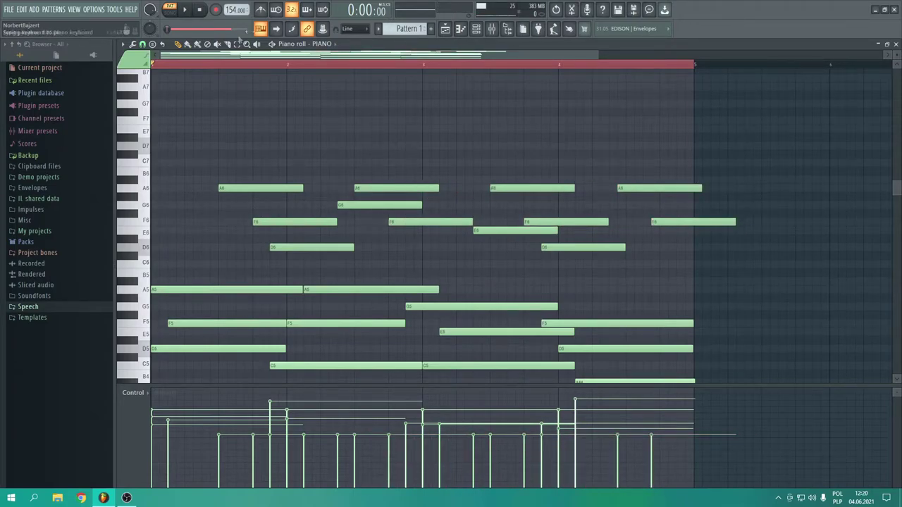
Slice the last A6 and F6 notes at the end of bar 4 and delete the pieces extending past it.
left_click_drag(696, 211, 694, 233)
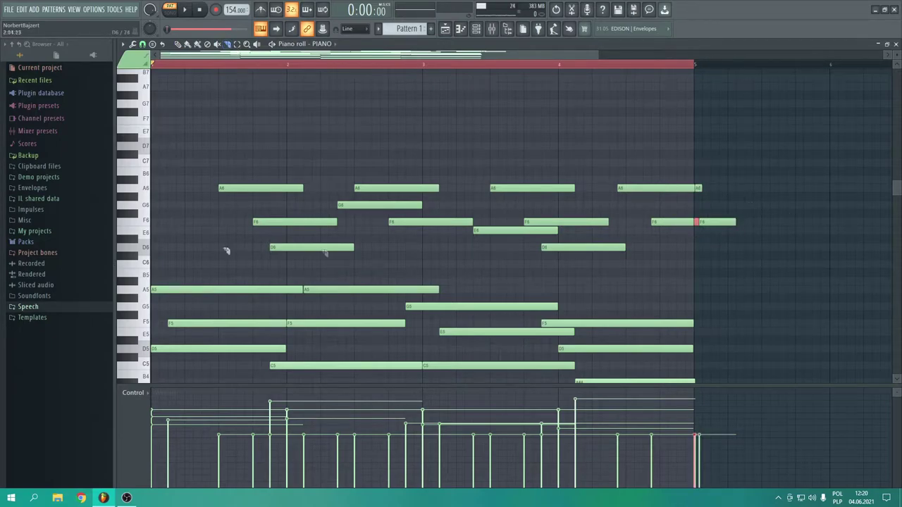
right_click(699, 189)
right_click(701, 223)
Play the four-bar pattern to check the melody against the chords and bass, and stop playback.
key("space")
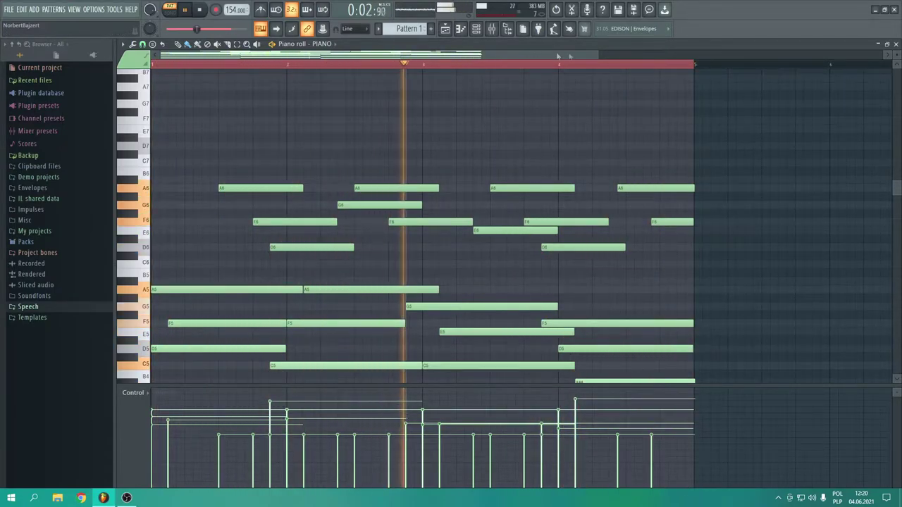
left_click_drag(596, 55, 572, 51)
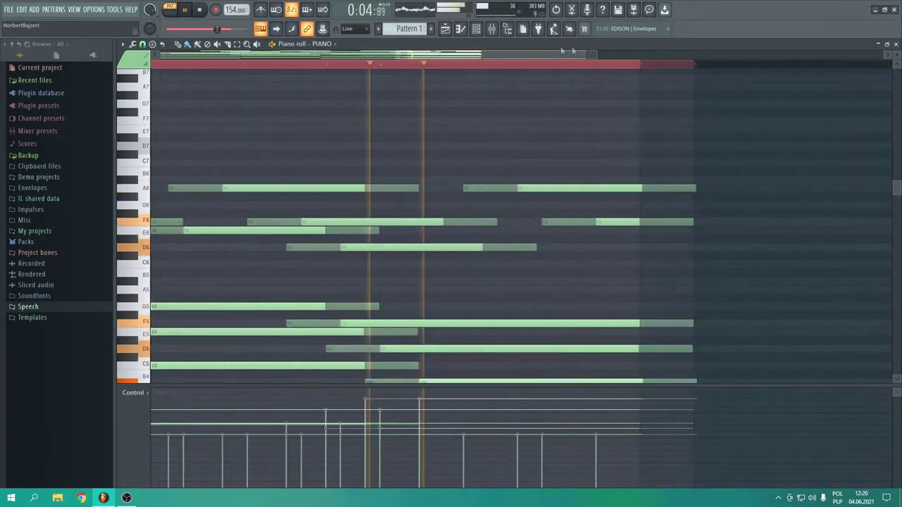
scroll(560, 46, "down", 4)
key("space")
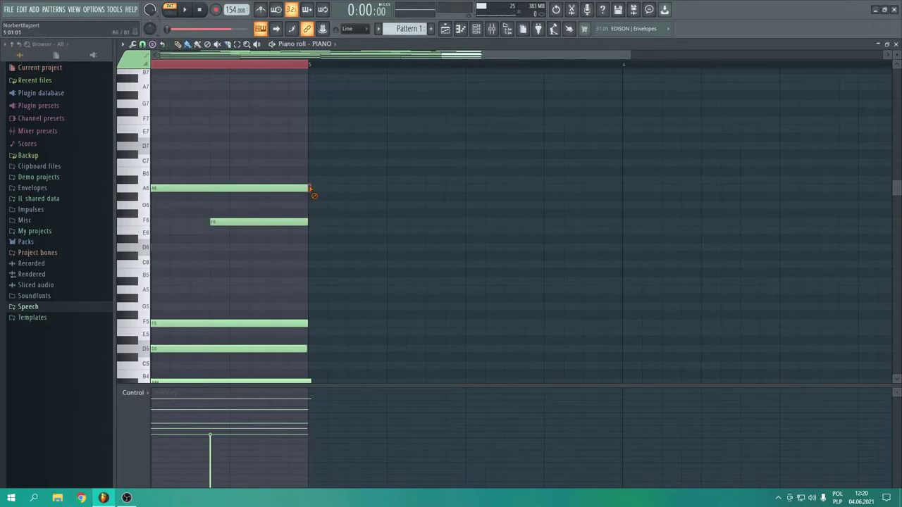
key("space")
left_click_drag(442, 55, 109, 72)
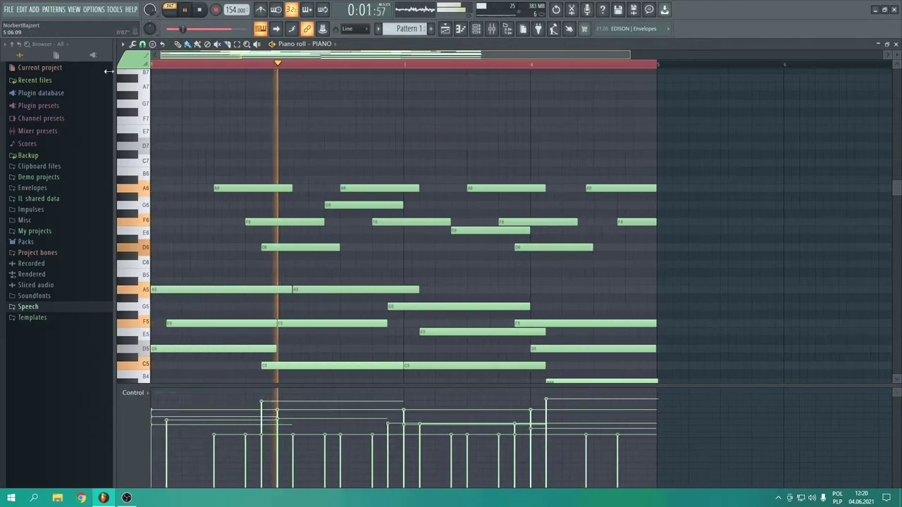
scroll(296, 237, "down", 3)
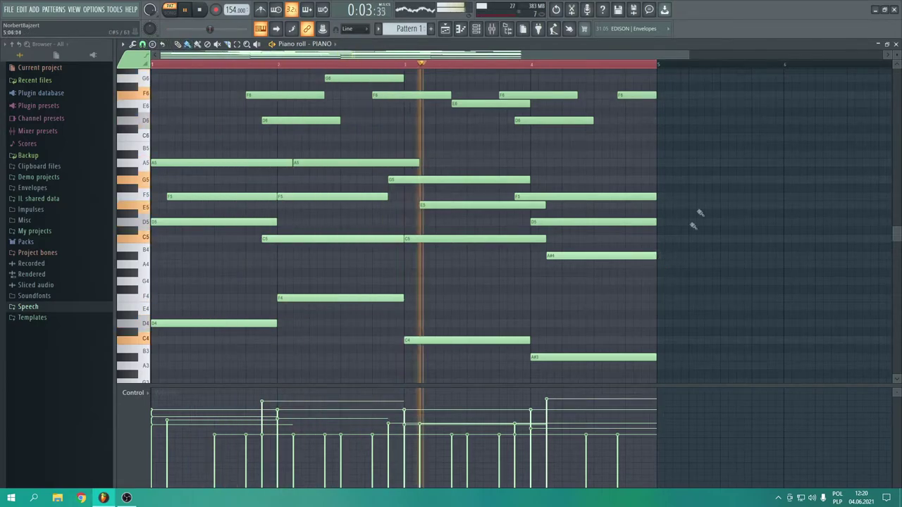
left_click_drag(692, 56, 643, 62)
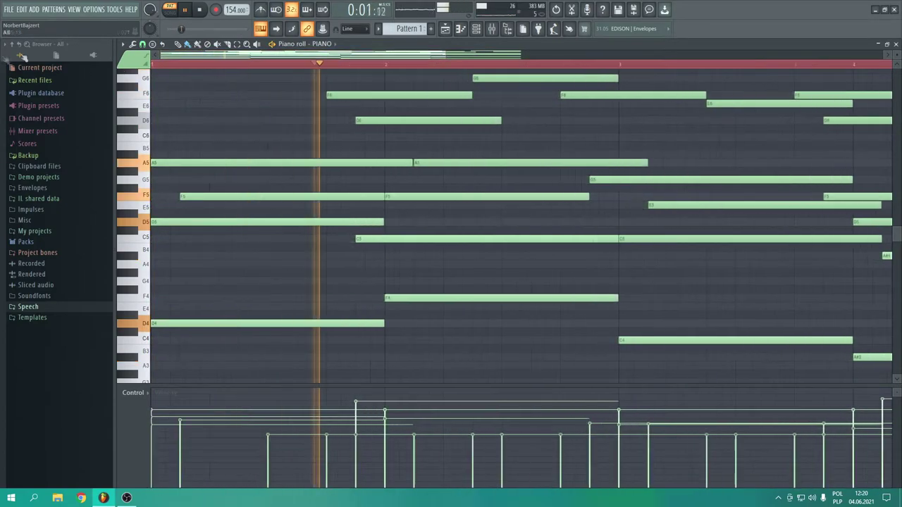
key("space")
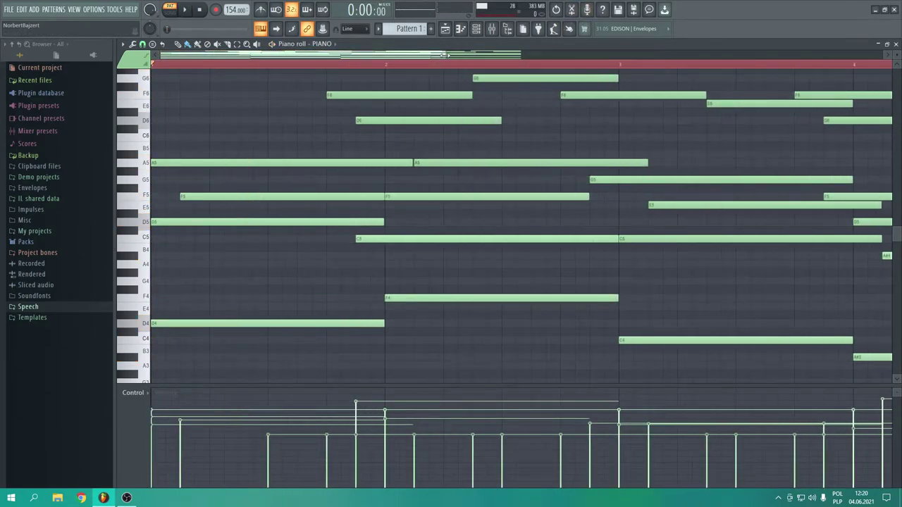
Select all melody notes from D6 to A6 across the four bars and cut them from the PIANO part.
scroll(446, 55, "down", 3)
scroll(443, 332, "up", 3)
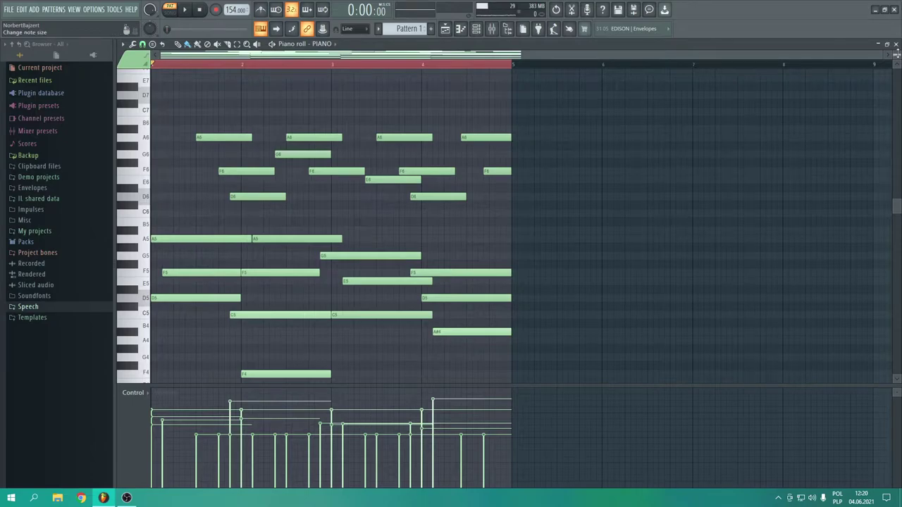
scroll(897, 54, "down", 4)
scroll(629, 115, "down", 3)
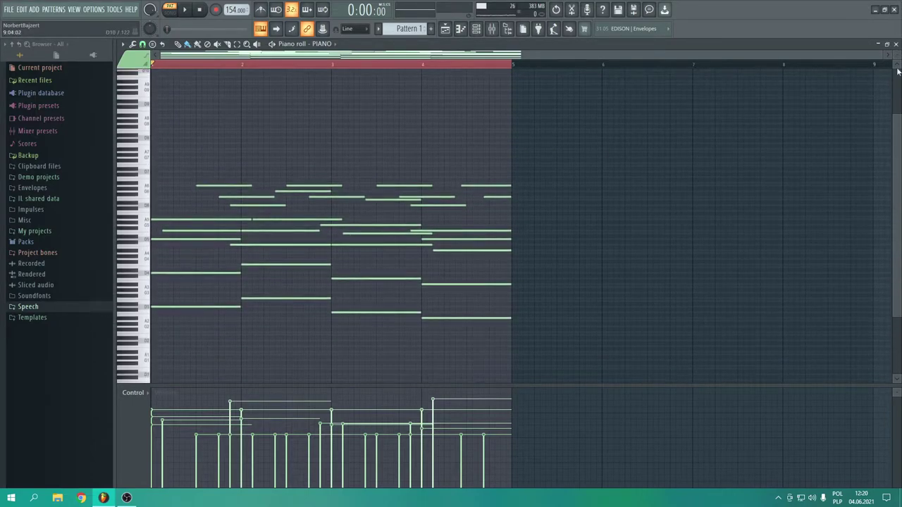
scroll(897, 54, "up", 4)
scroll(357, 183, "down", 2)
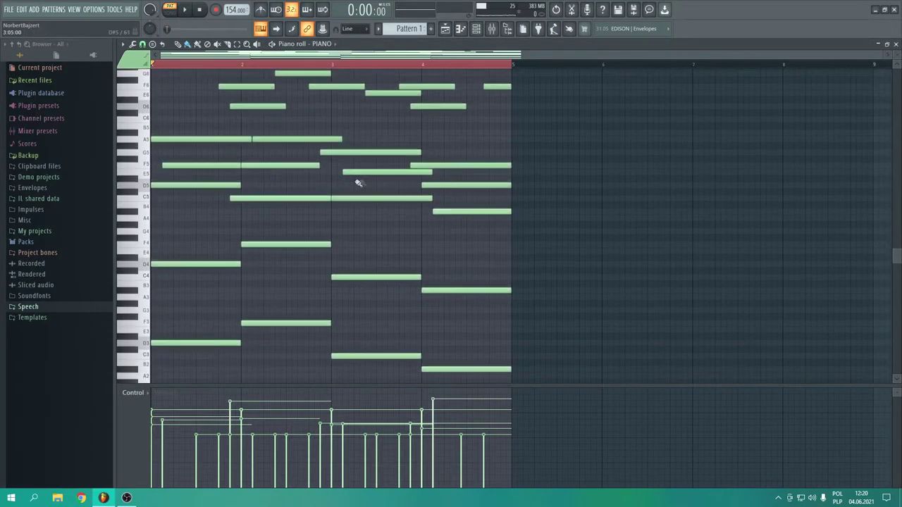
scroll(357, 184, "up", 4)
scroll(292, 164, "down", 5)
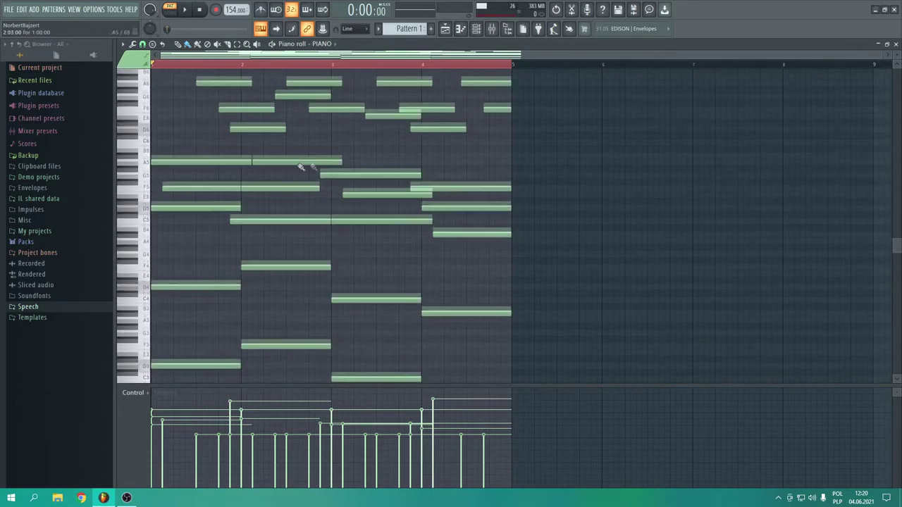
key("4")
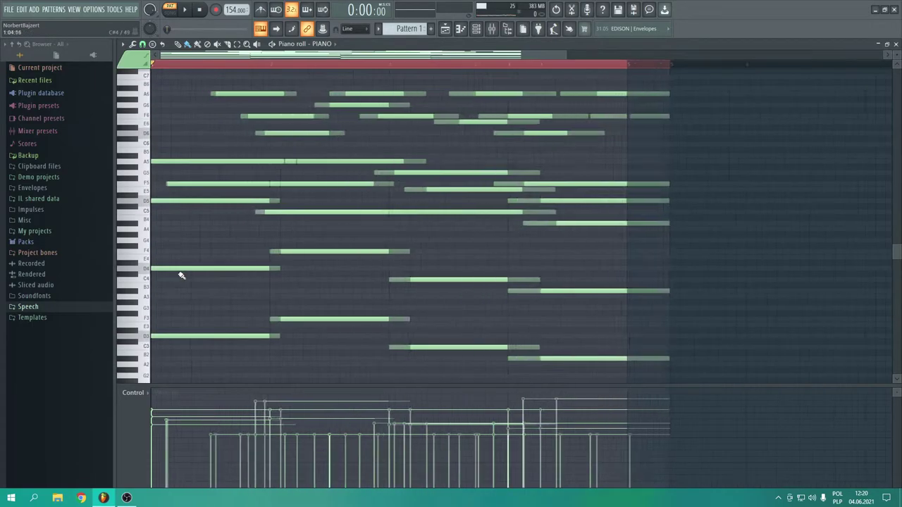
left_click_drag(230, 312, 687, 381)
scroll(687, 338, "up", 1)
scroll(687, 338, "up", 6)
left_click_drag(252, 177, 801, 293)
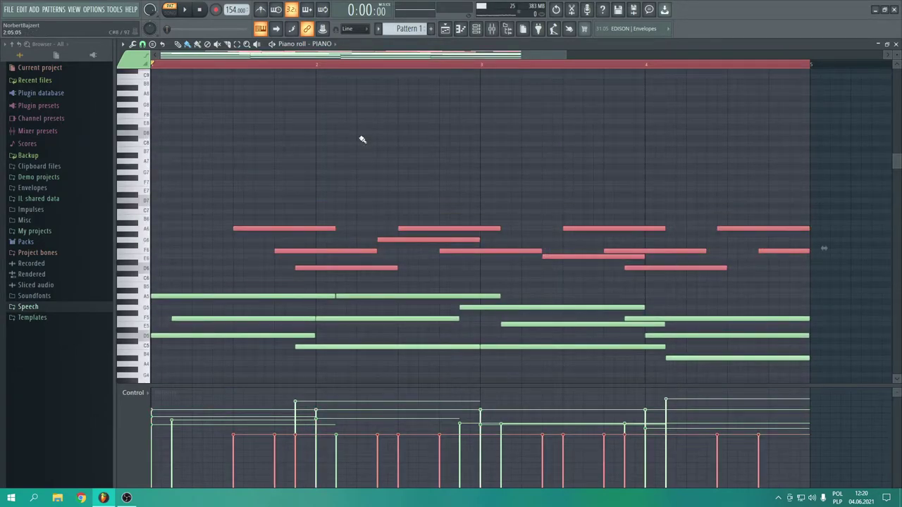
key("Delete")
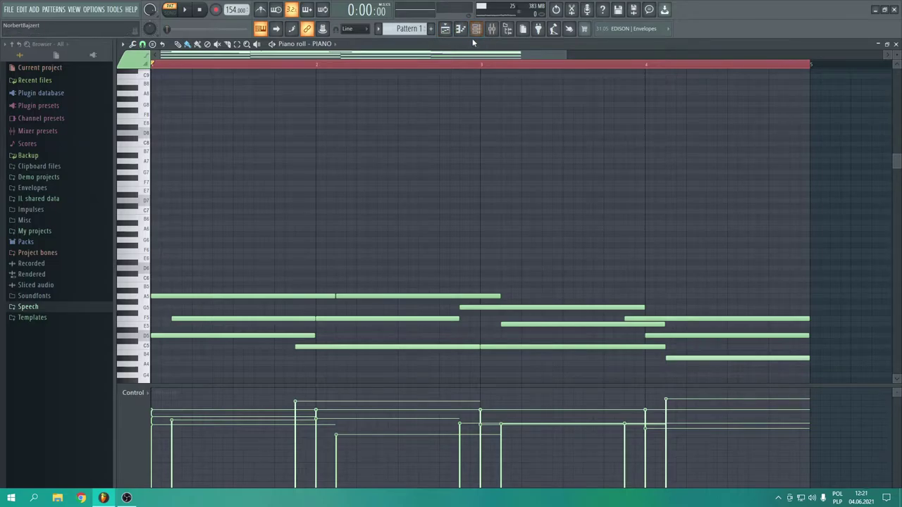
Paste the melody notes into the BELLS channel's piano roll and play the pattern.
left_click(315, 44)
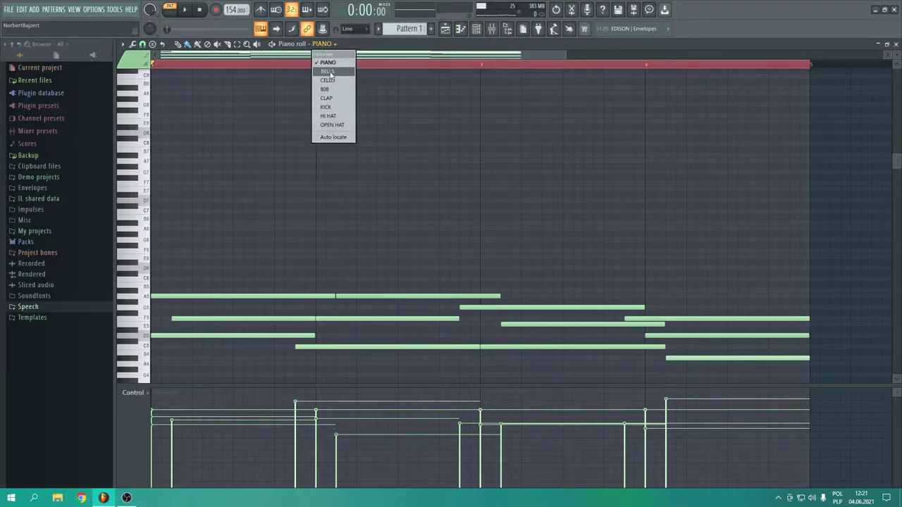
left_click(328, 71)
key("ctrl+v")
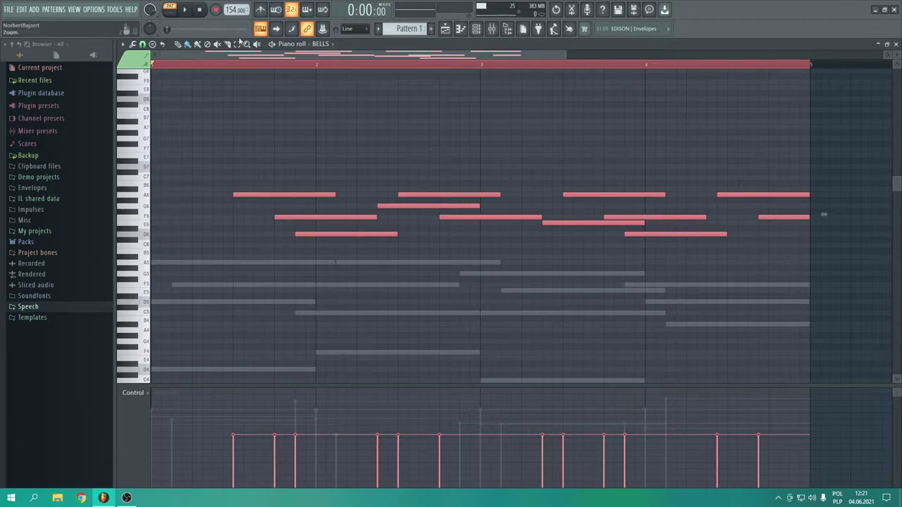
left_click(896, 44)
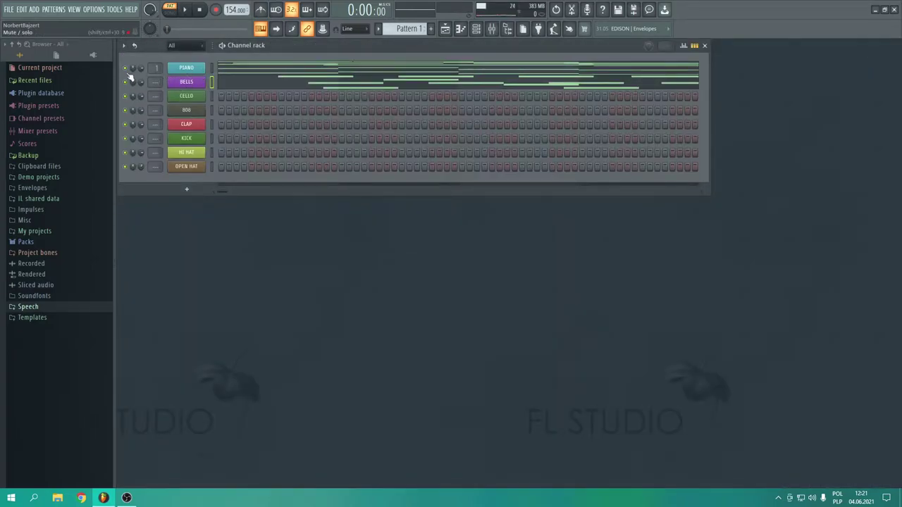
left_click(263, 83)
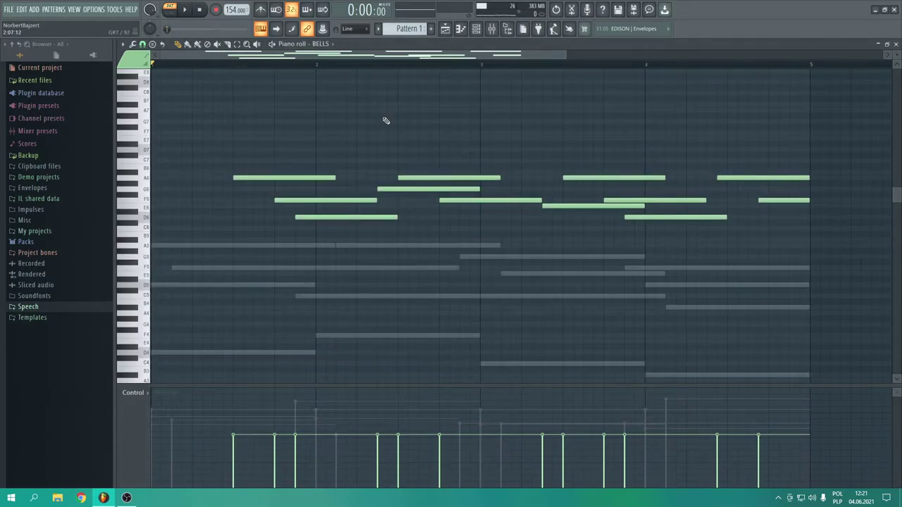
key("space")
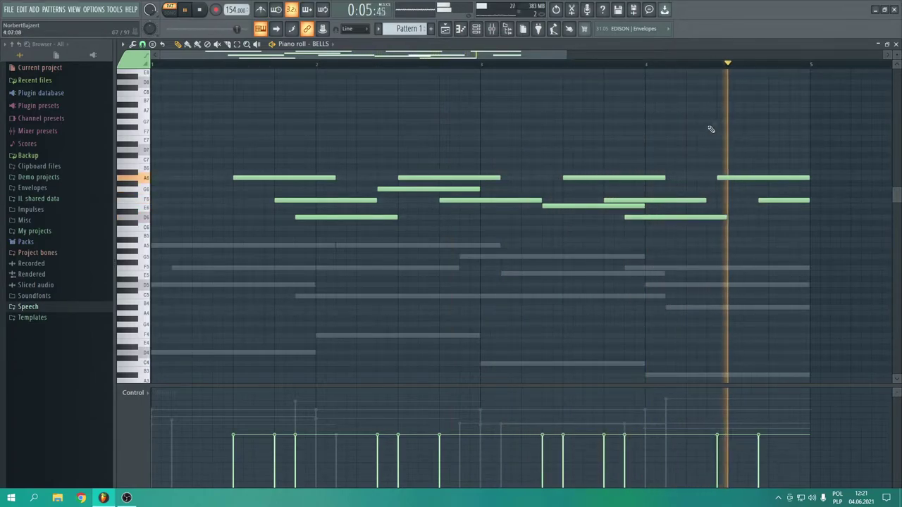
Shorten the BELLS notes by two steps, extend the last A6 and F6 back to the end of bar 4, and stop playback.
left_click_drag(794, 141, 232, 225)
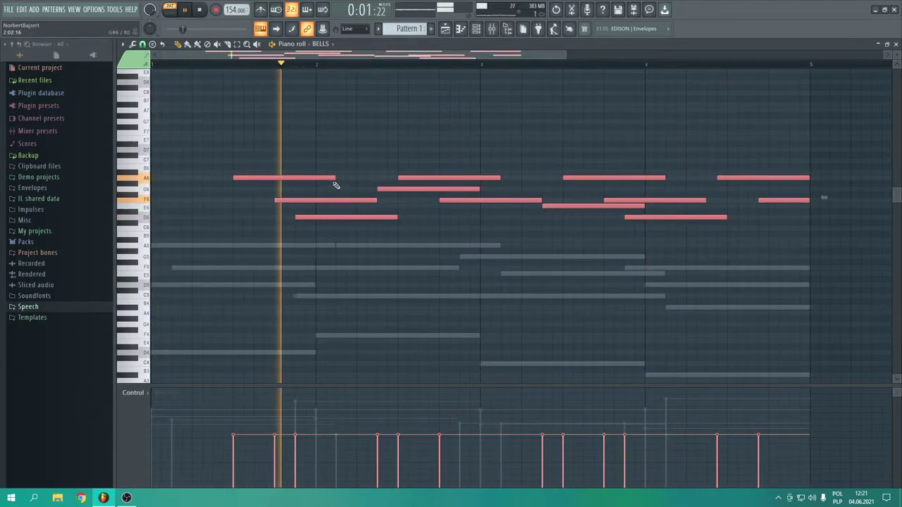
left_click_drag(332, 178, 310, 180)
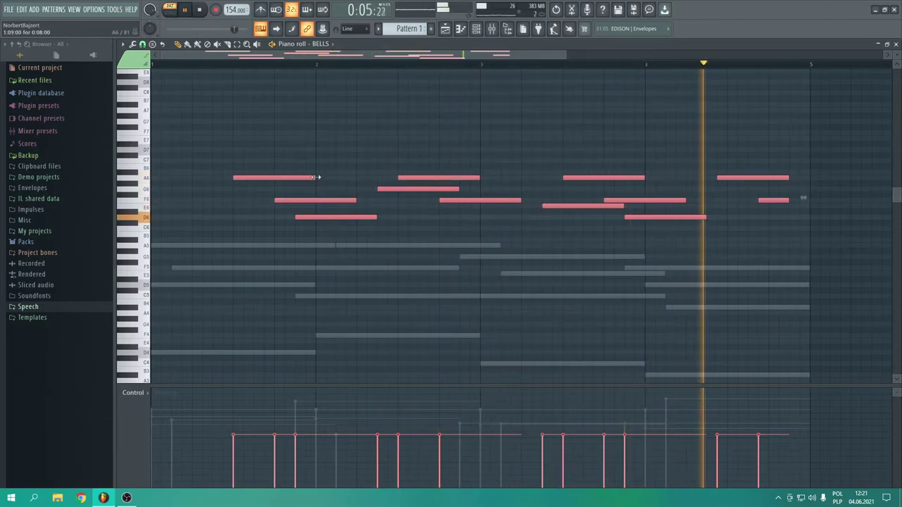
left_click_drag(779, 147, 810, 201)
key("ctrl+d")
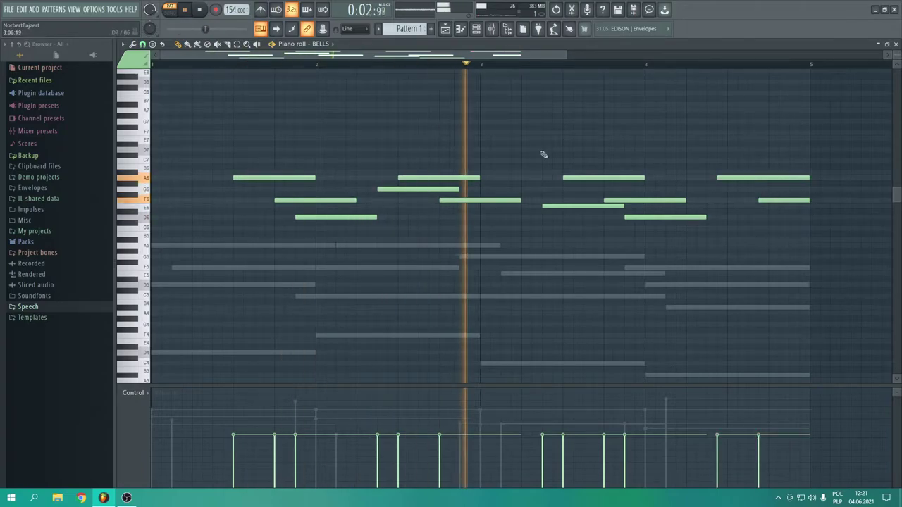
key("space")
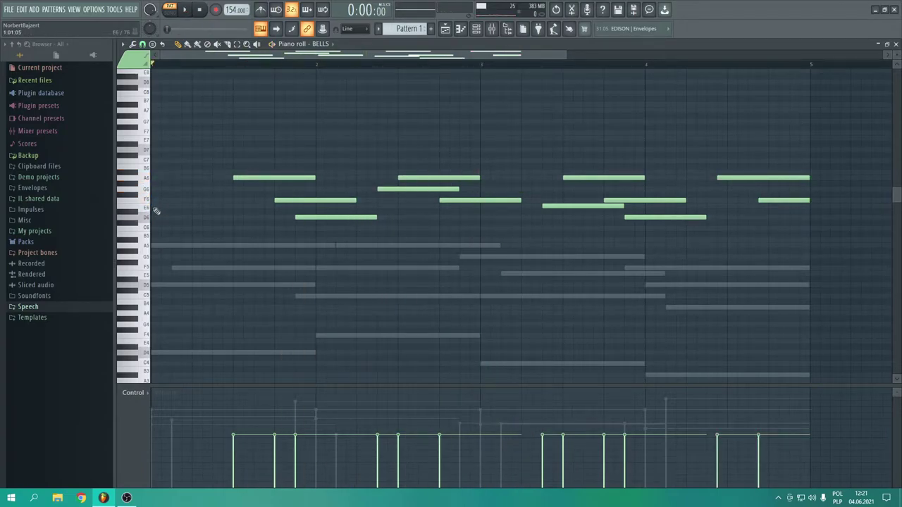
Add a ten-step D6 note at the start of bar 1 in the BELLS part and play the pattern.
scroll(176, 317, "down", 1)
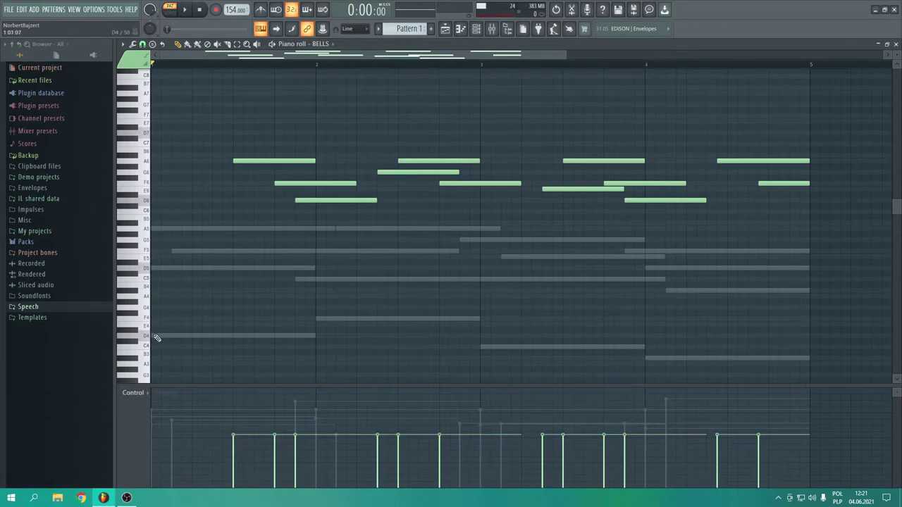
left_click(153, 200)
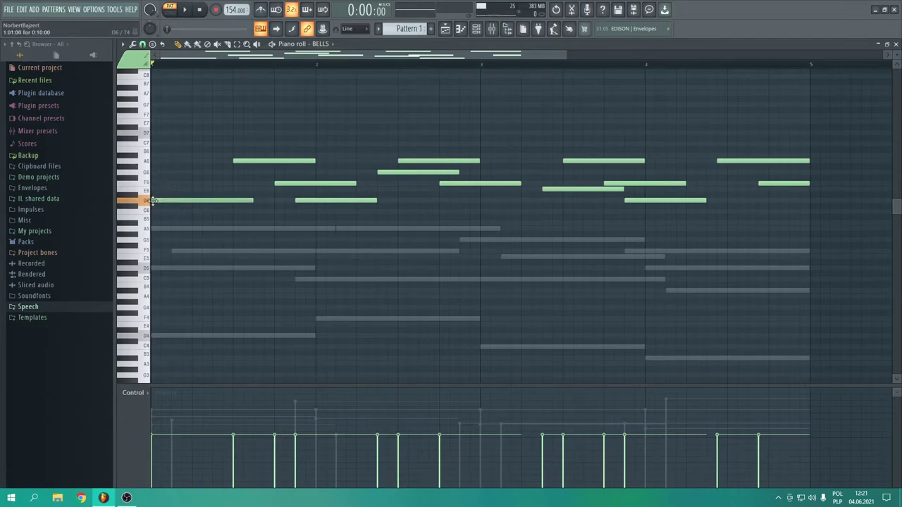
key("space")
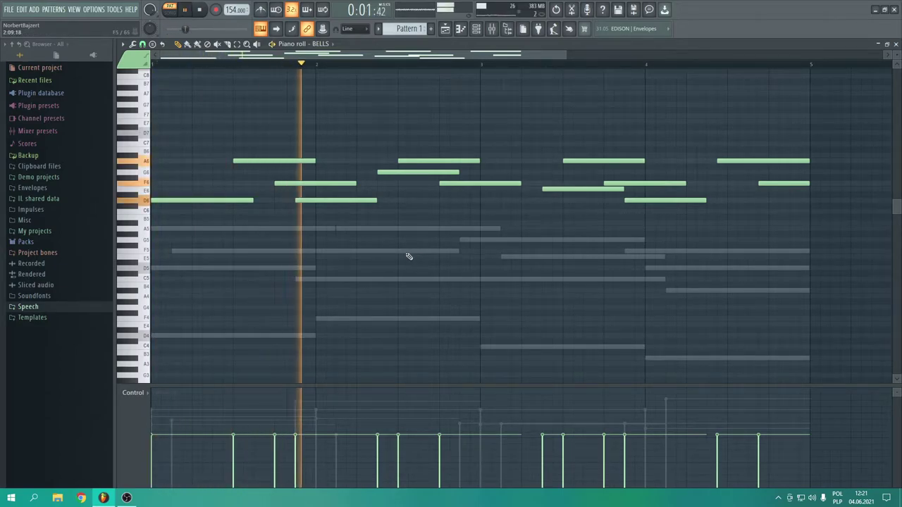
Check the bar 4 chord notes F5, D5 and B4 in the PIANO part during playback and stop the pattern.
left_click(895, 44)
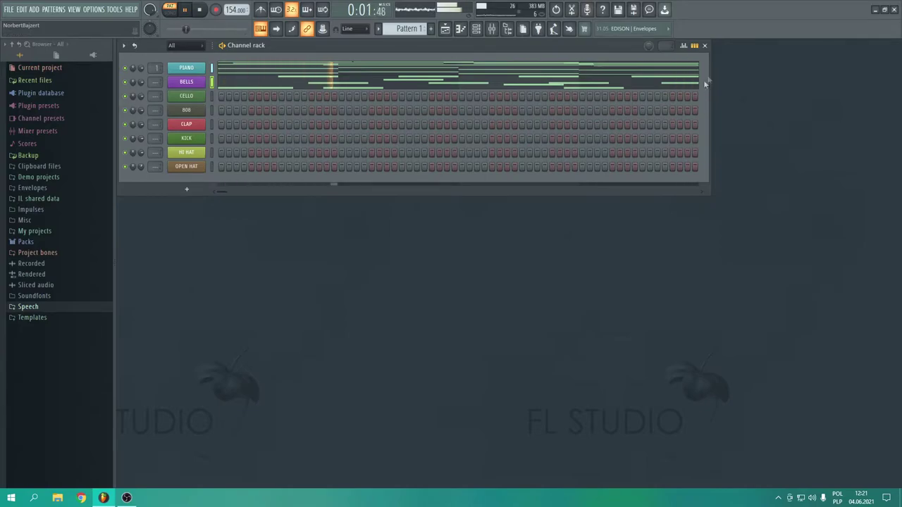
left_click(665, 69)
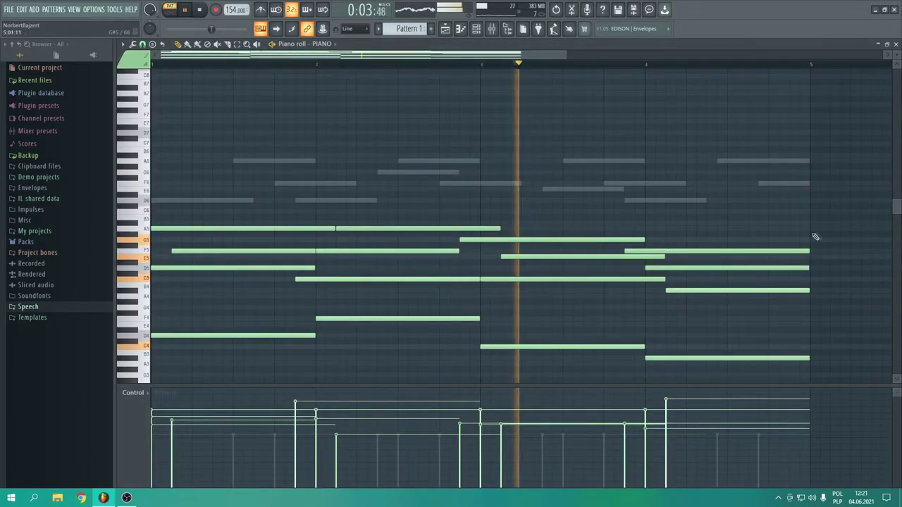
left_click_drag(799, 238, 814, 384)
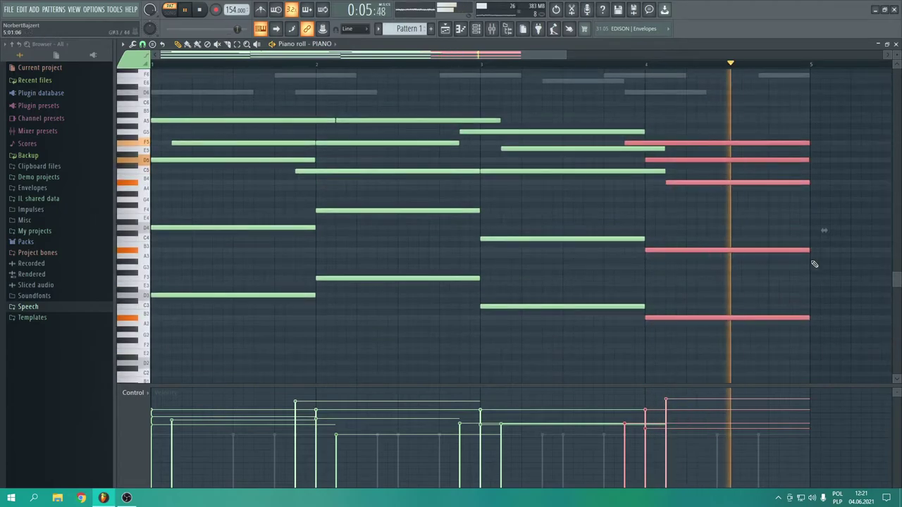
left_click(821, 159, "ctrl")
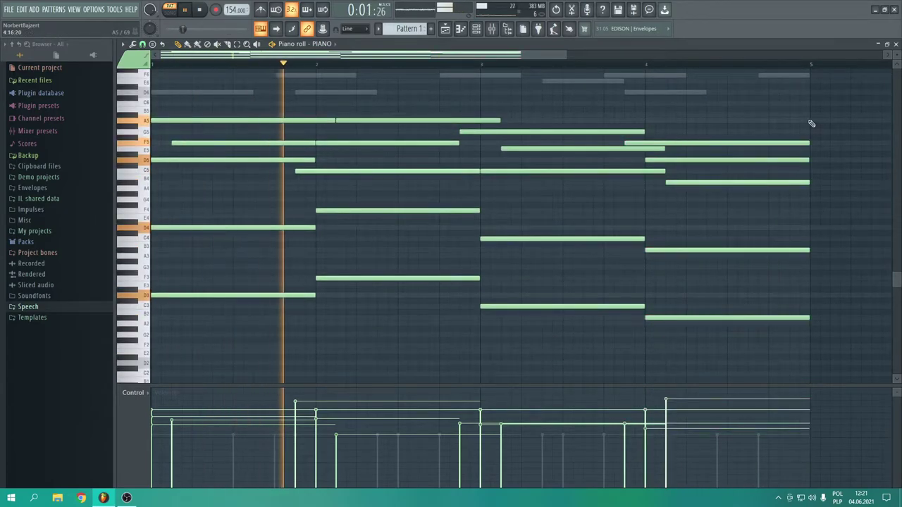
left_click_drag(811, 126, 807, 190)
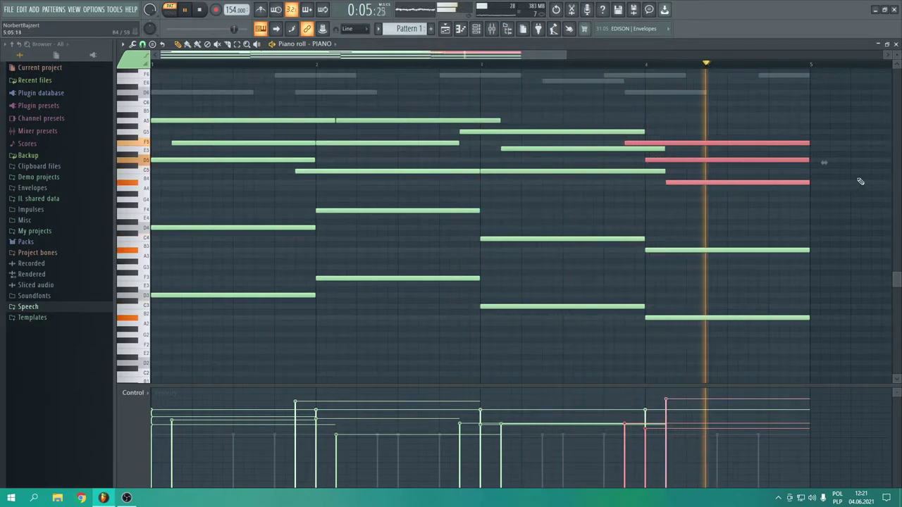
left_click_drag(565, 56, 587, 61)
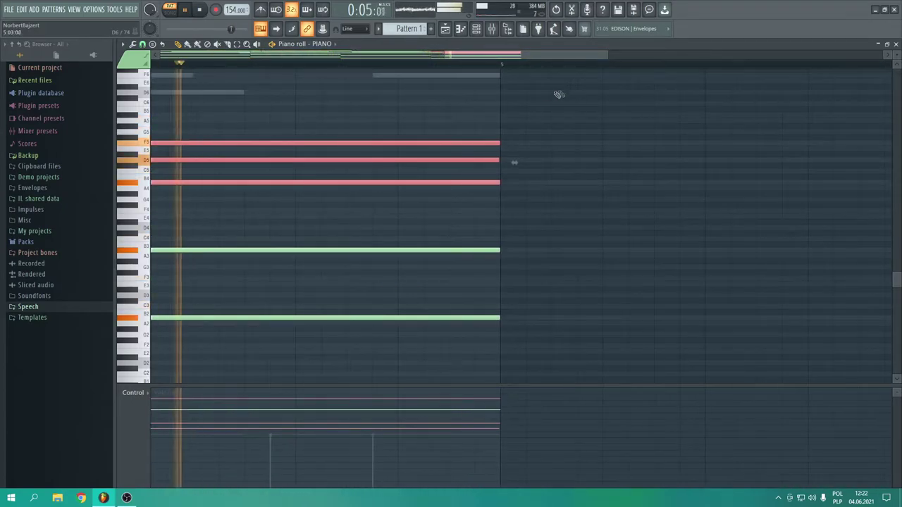
key("space")
left_click(896, 43)
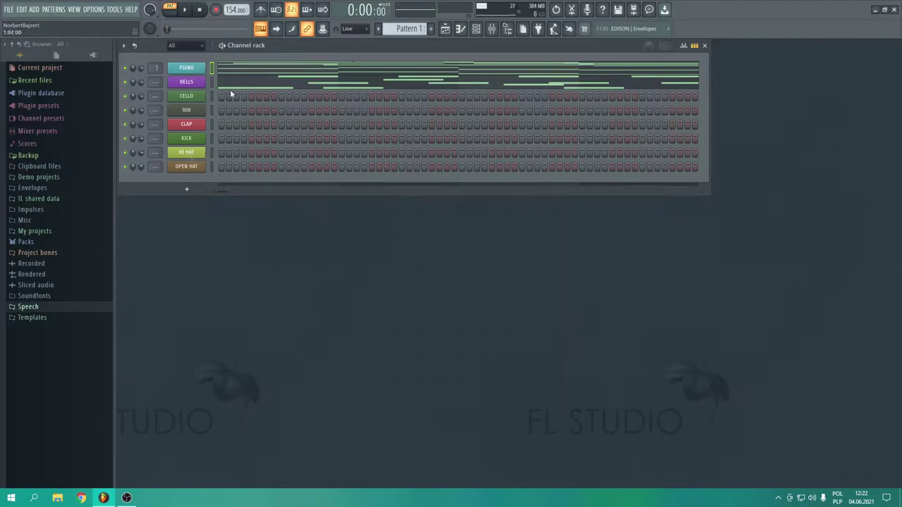
Select the PIANO part's upper bass notes D4, F4, C4 and B3 across the four bars and cut them.
left_click(260, 67)
scroll(380, 240, "down", 5)
scroll(282, 232, "up", 5)
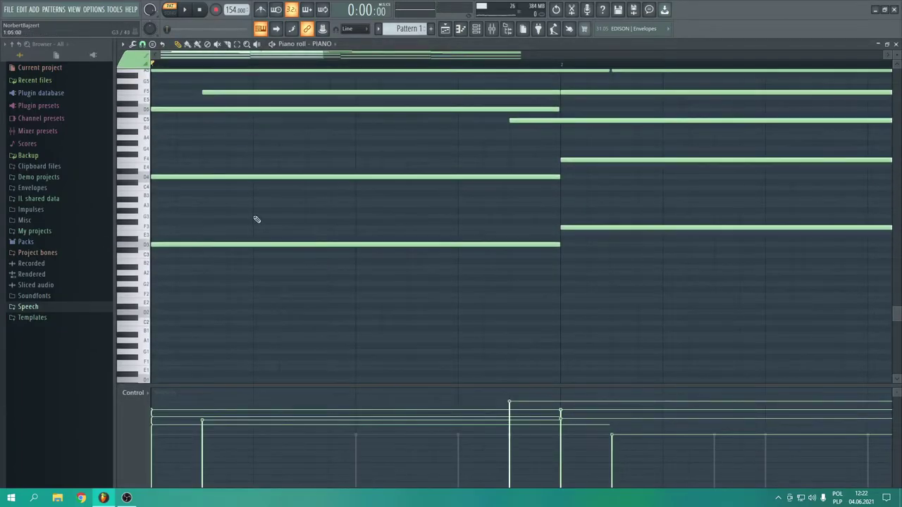
left_click_drag(384, 196, 781, 241)
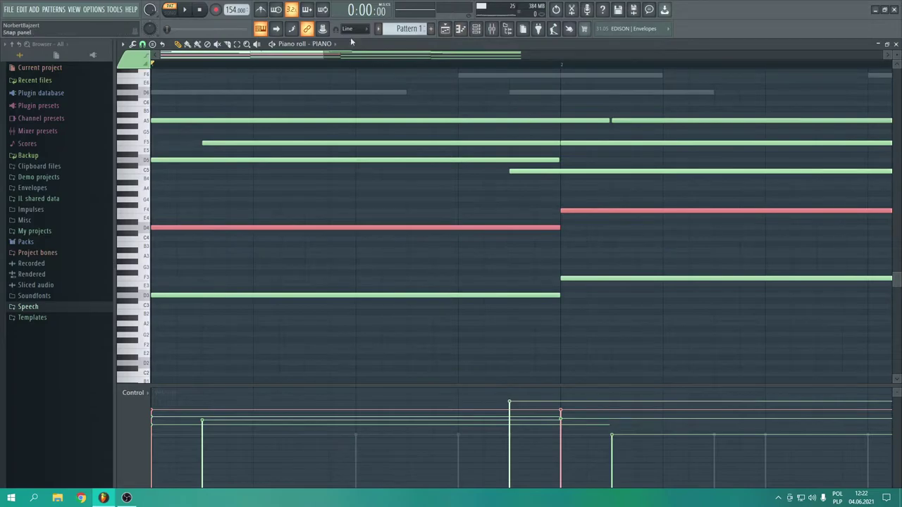
left_click_drag(322, 56, 693, 56)
left_click_drag(481, 221, 550, 270)
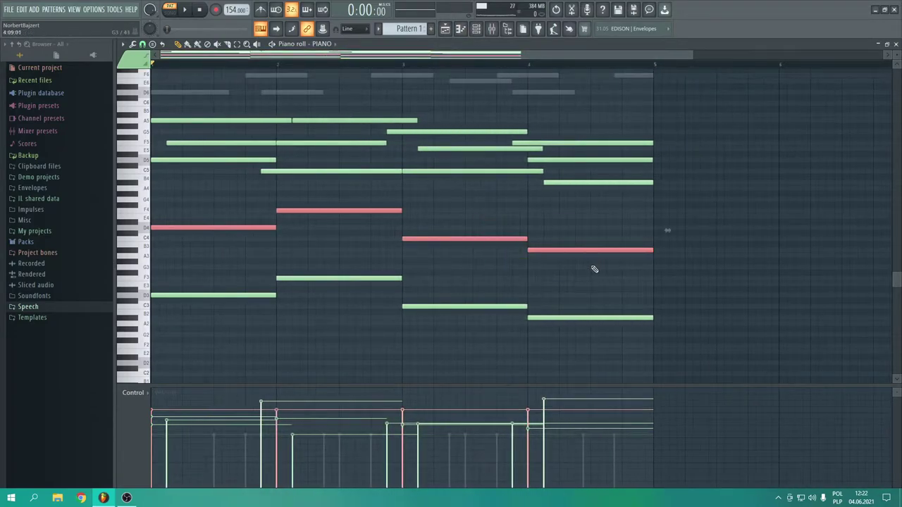
key("Delete")
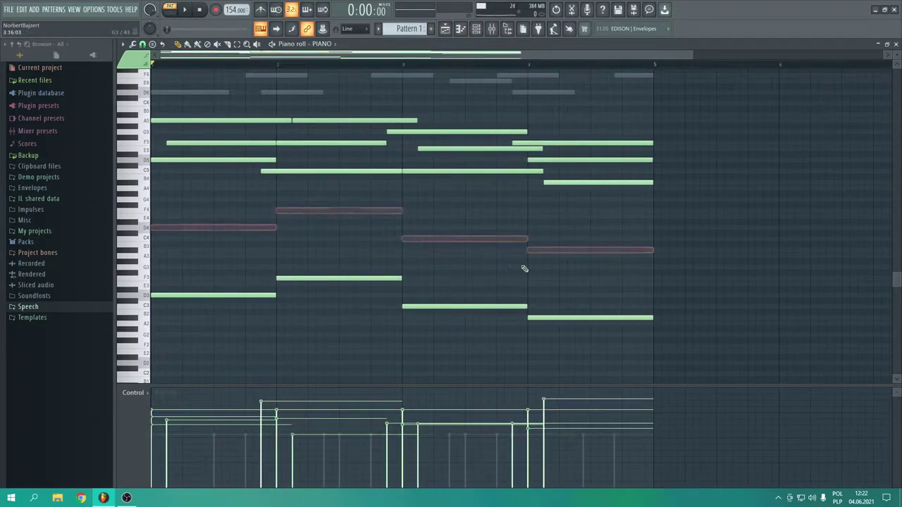
Paste the cut bass notes into the CELLO channel's piano roll and play the pattern.
left_click(334, 44)
left_click(334, 82)
key("super")
key("super")
key("ctrl+v")
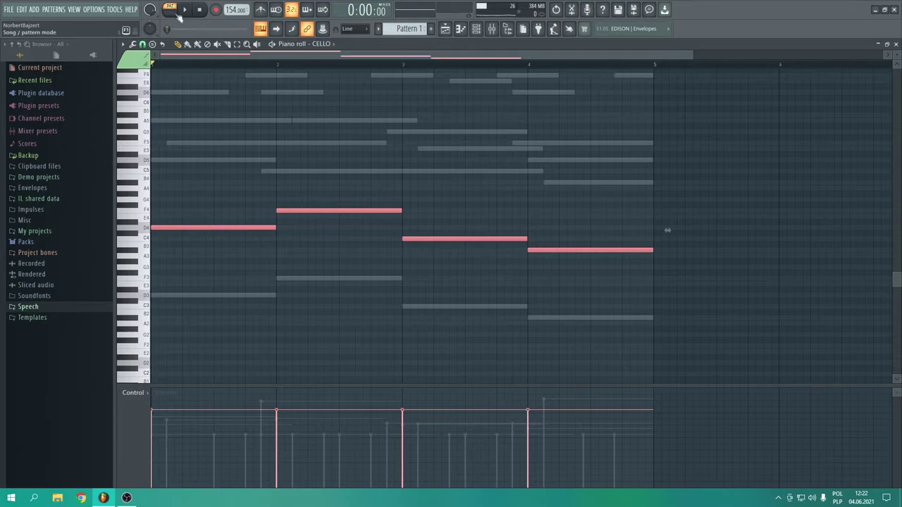
left_click(186, 9)
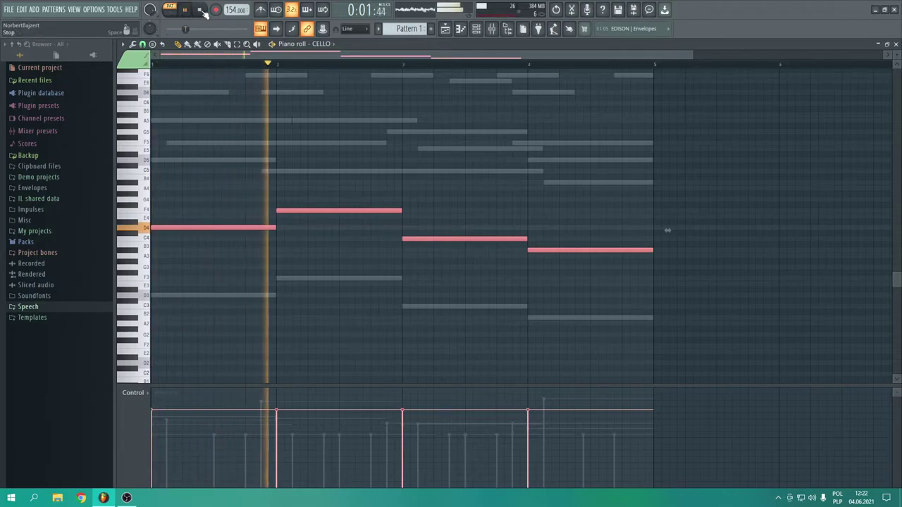
Raise the CELLO notes by one octave, add a copy of them one octave lower, and return to the channel rack.
key("ctrl+Up")
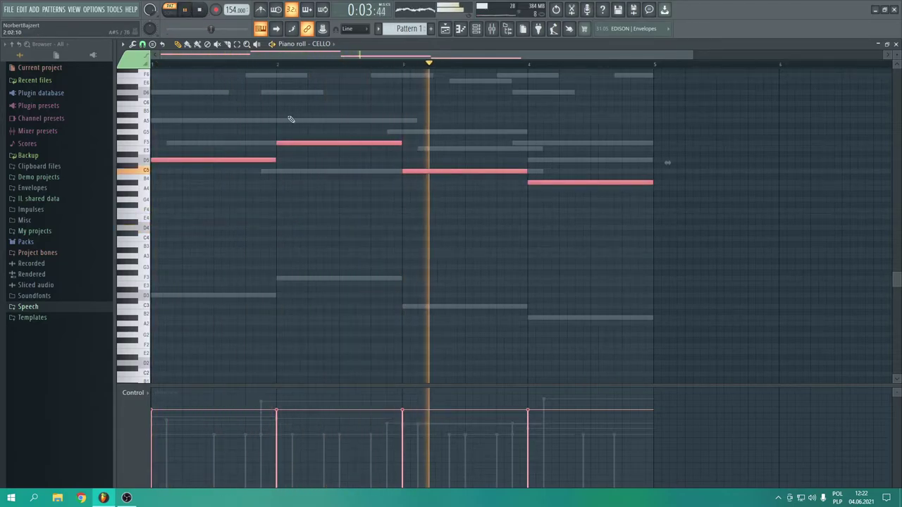
scroll(449, 274, "up", 1)
left_click_drag(177, 177, 161, 247)
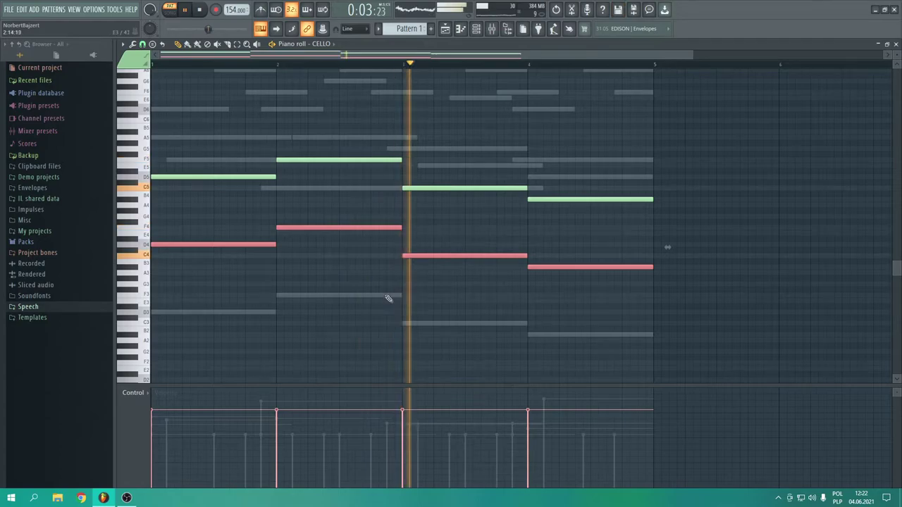
key("F7")
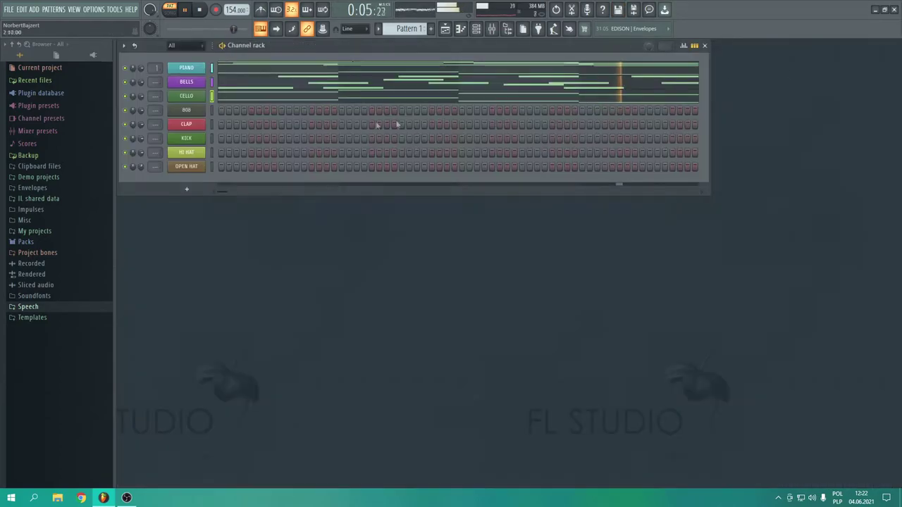
Stop playback and cut the remaining low bass notes D3, F3, C3 and B2 from the PIANO part.
left_click(272, 69)
key("space")
scroll(304, 261, "down", 2)
left_click_drag(215, 203, 674, 329)
key("Delete")
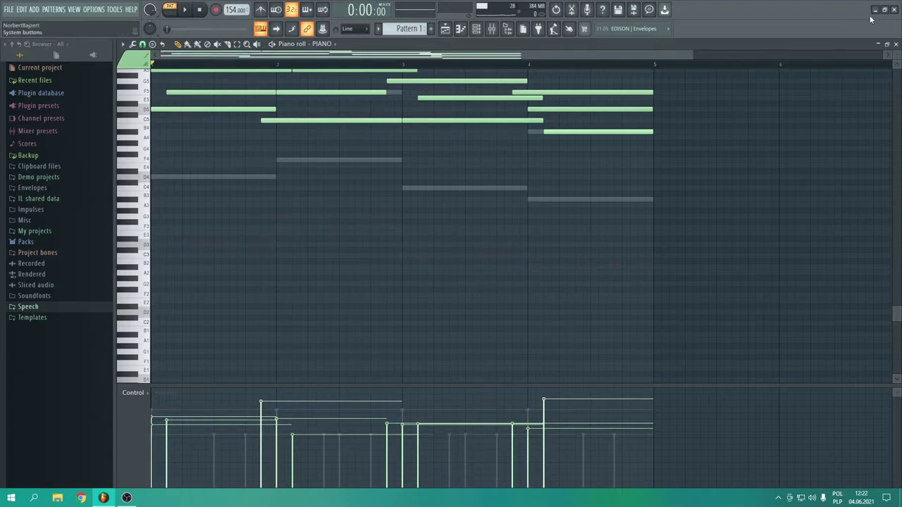
Paste the bass notes into the 808 channel's piano roll, raise them to D5, F5, C5 and B4, and preview the pattern.
left_click(896, 44)
right_click(211, 111)
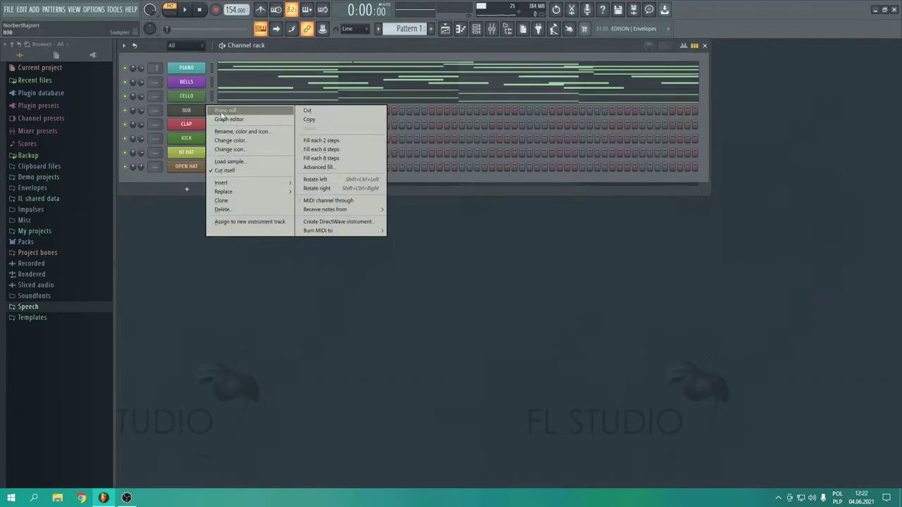
left_click(232, 110)
scroll(194, 196, "down", 5)
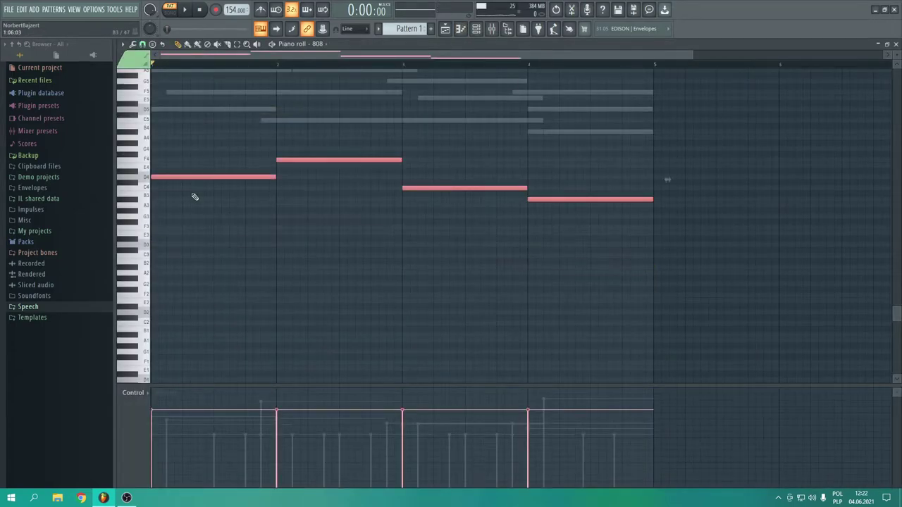
key("space")
scroll(362, 147, "up", 3)
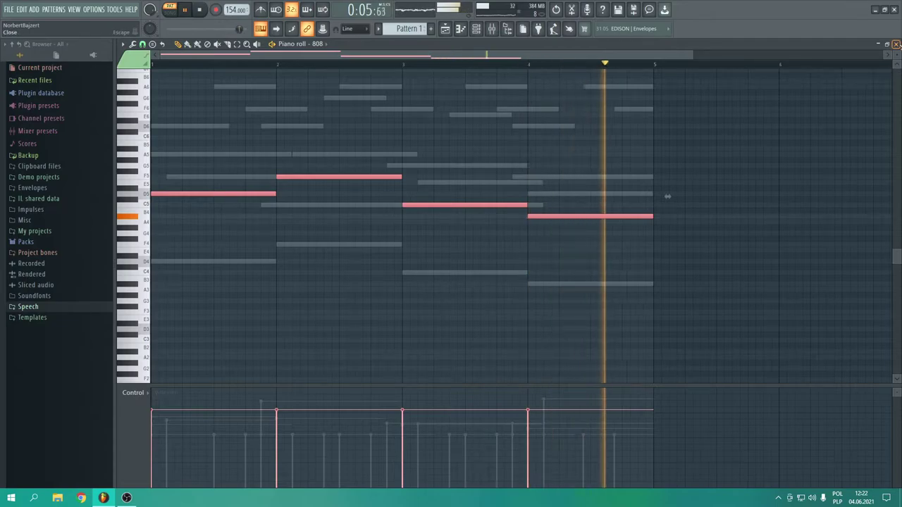
left_click(895, 44)
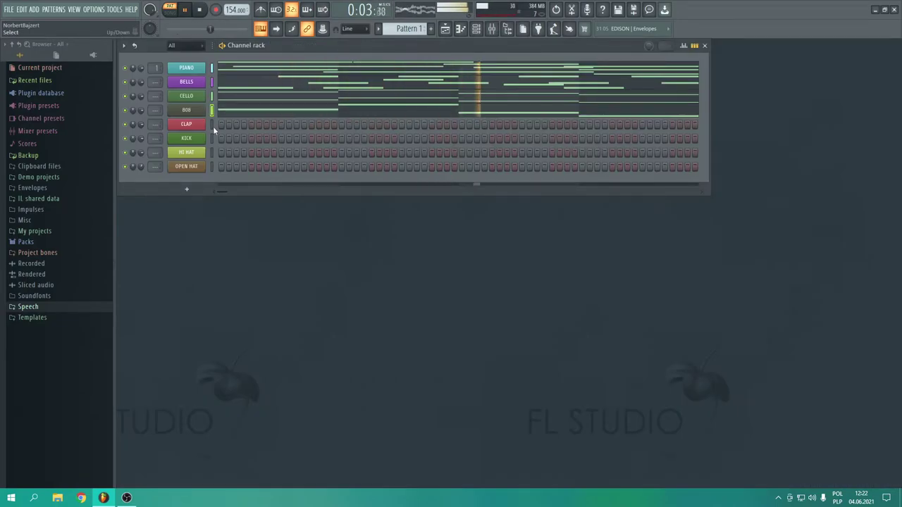
key("space")
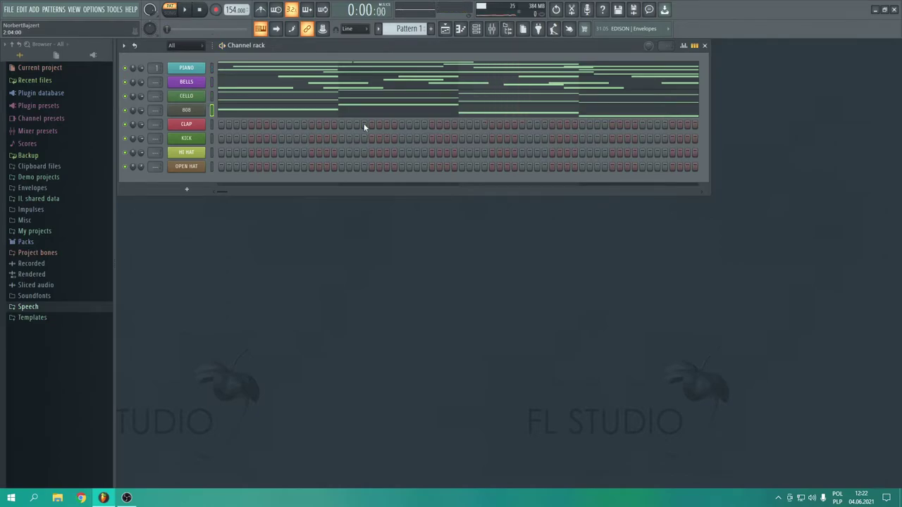
Place CLAP hits on steps 9, 25, 41 and 57 and KICK hits on steps 1 and 7, and play the pattern.
left_click(281, 125)
left_click(267, 138)
right_click(259, 139)
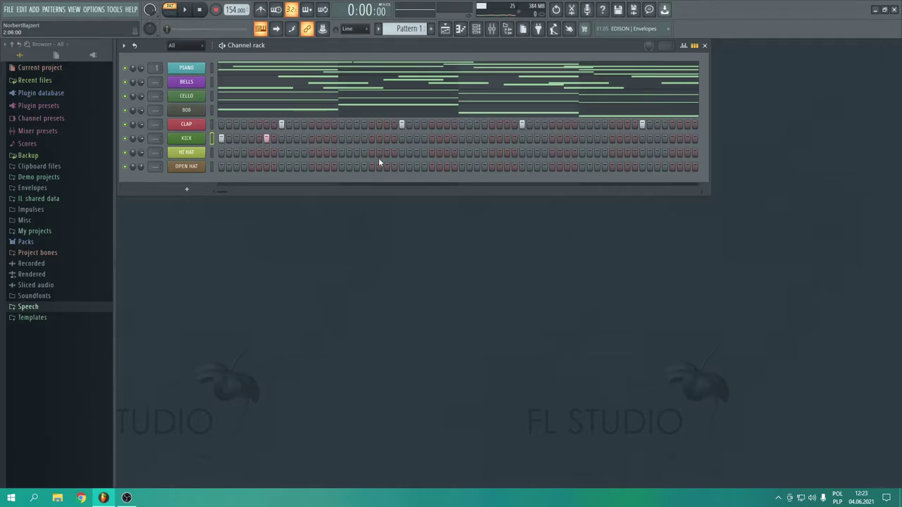
key("space")
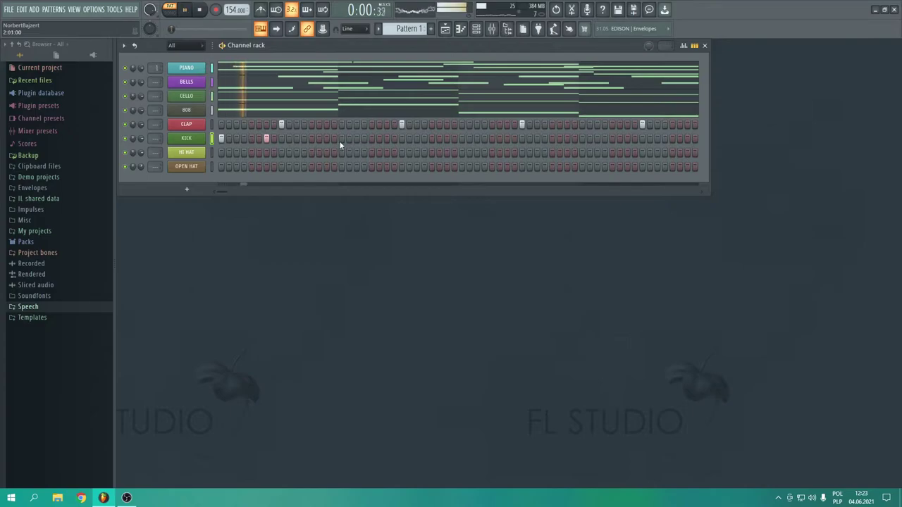
Add KICK hits on steps 15, 17, 37, 49, 55 and 61 to 63, previewing the pattern along the way.
key("space")
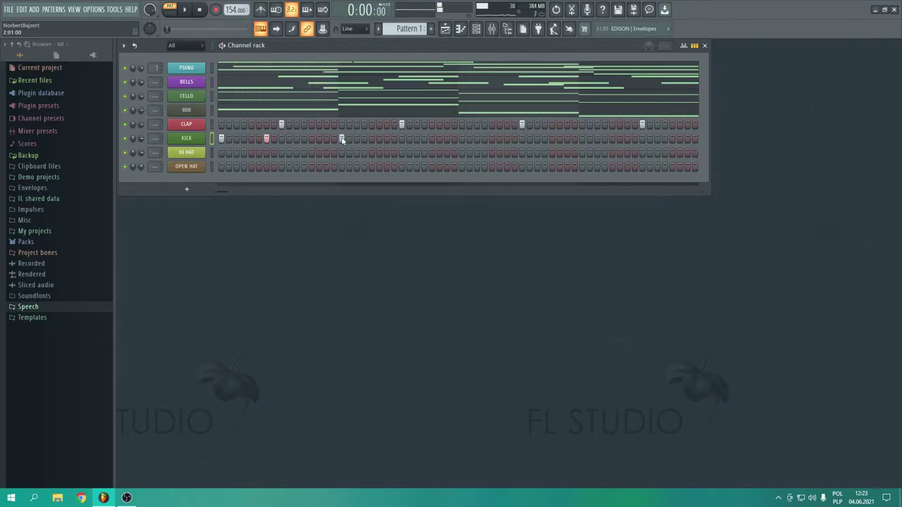
left_click(324, 140)
key("space")
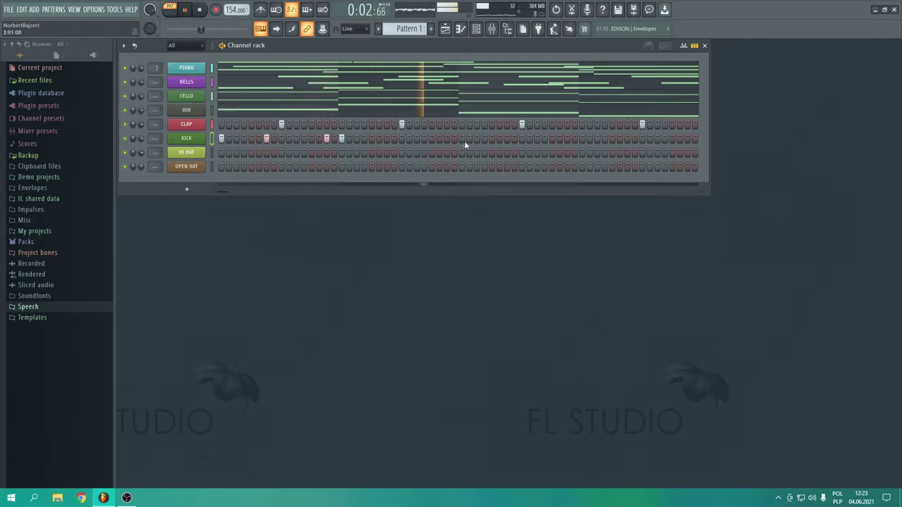
left_click(492, 138)
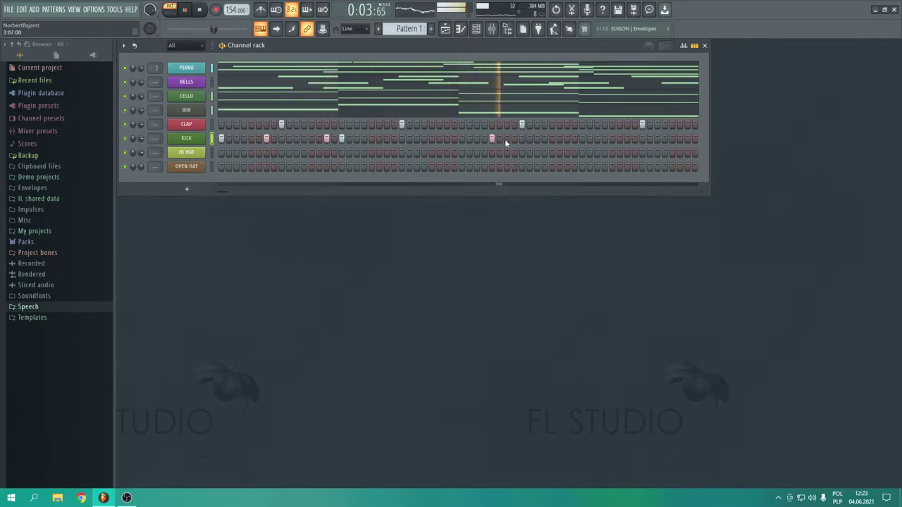
left_click(582, 138)
left_click(627, 138)
left_click_drag(673, 141, 687, 139)
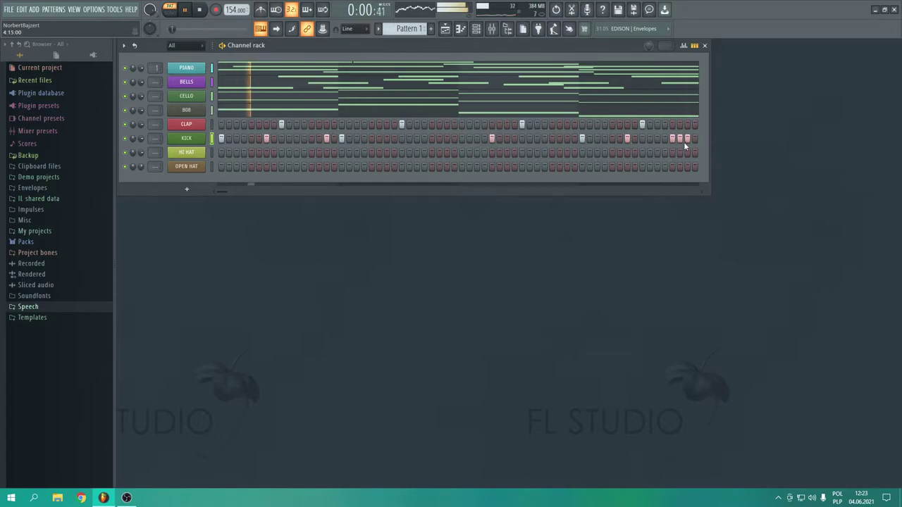
key("space")
left_click(249, 111)
scroll(316, 252, "down", 1)
left_click(895, 43)
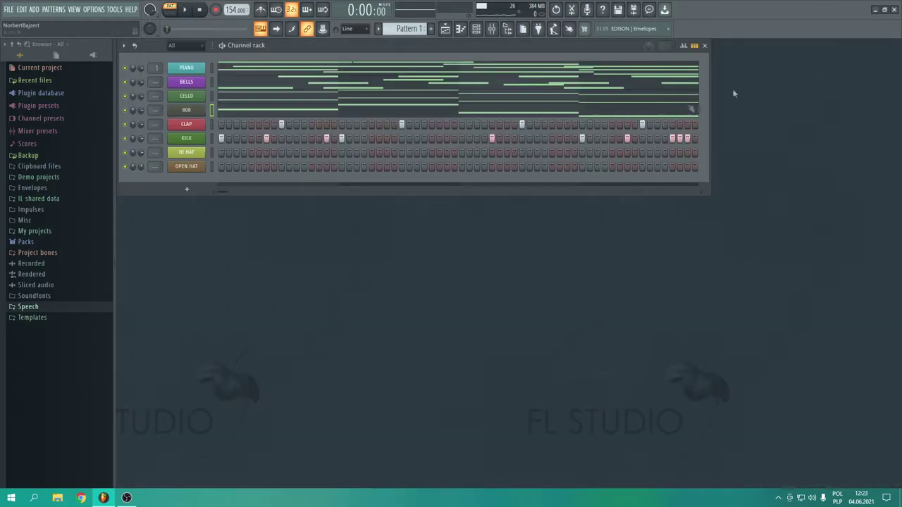
Copy the KICK notes from their piano roll into the 808 part and move them down to F4 as rhythm markers.
right_click(205, 125)
right_click(206, 141)
left_click(224, 139)
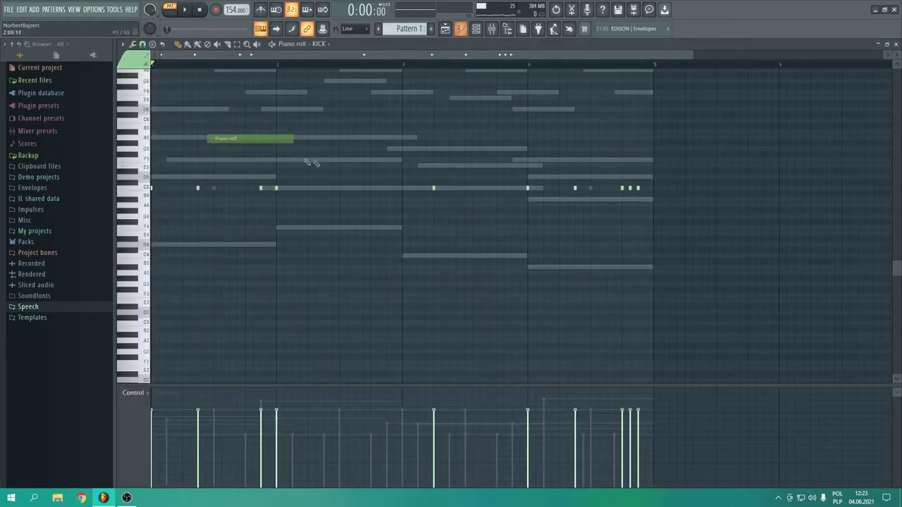
left_click(896, 45)
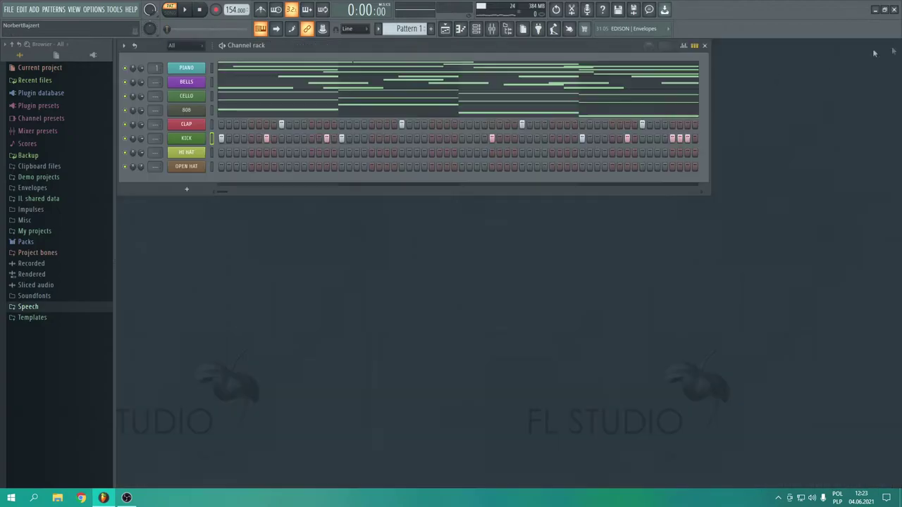
left_click(291, 112)
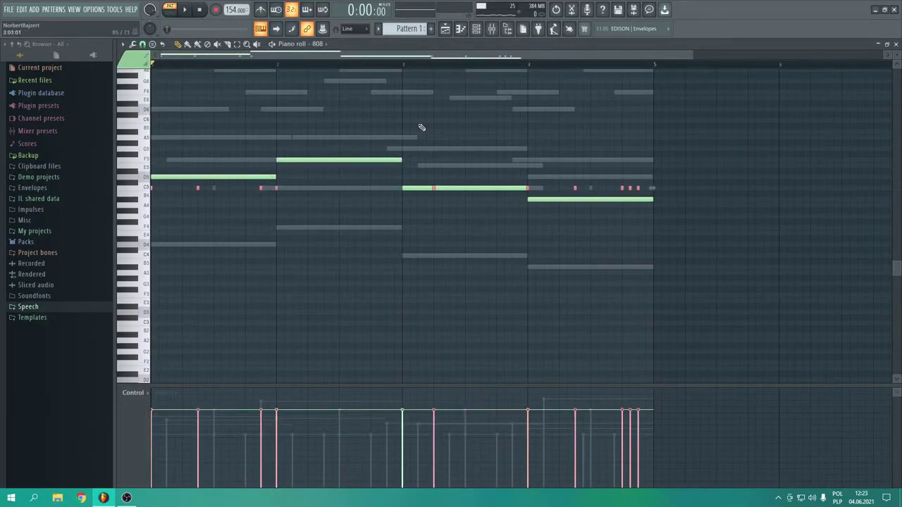
key("shift+Down")
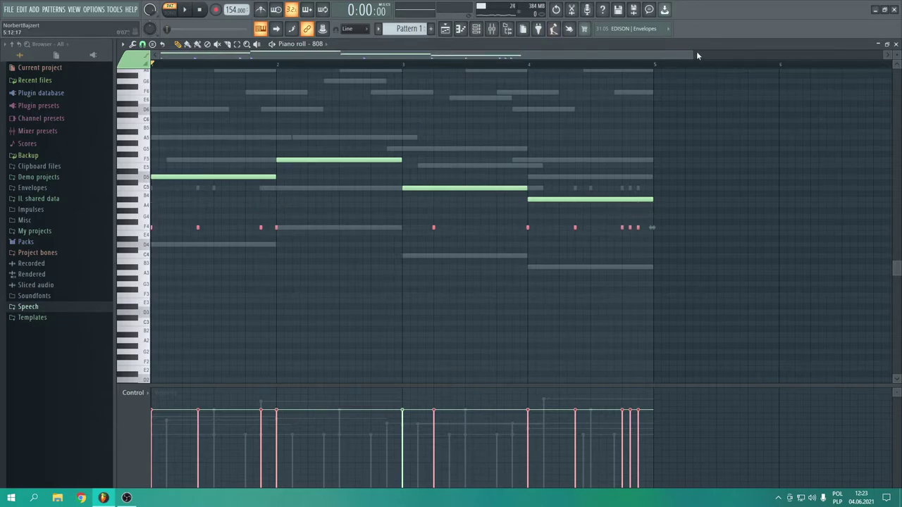
Split the opening D5 note of the 808 part into three D5 notes starting on the first three kick markers.
left_click_drag(691, 55, 317, 55)
left_click_drag(577, 177, 462, 177)
left_click(528, 171)
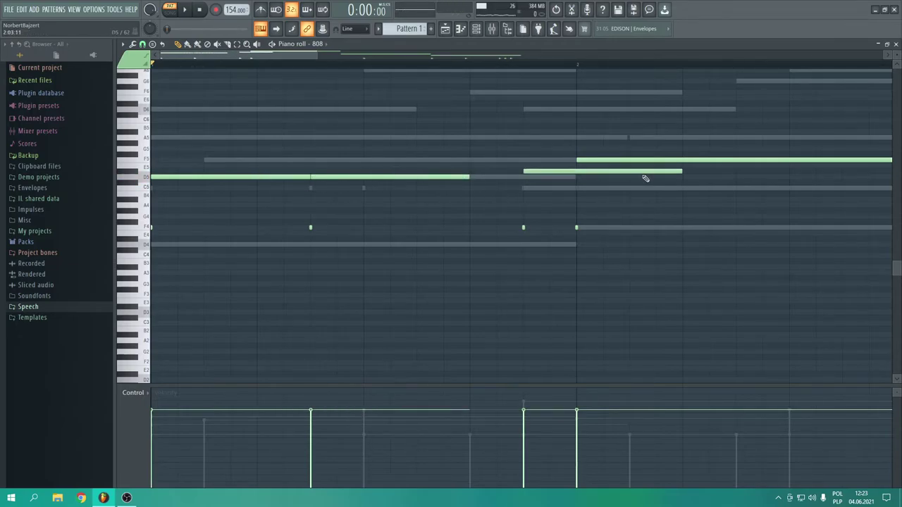
left_click_drag(600, 172, 598, 180)
left_click(471, 174)
right_click(471, 173)
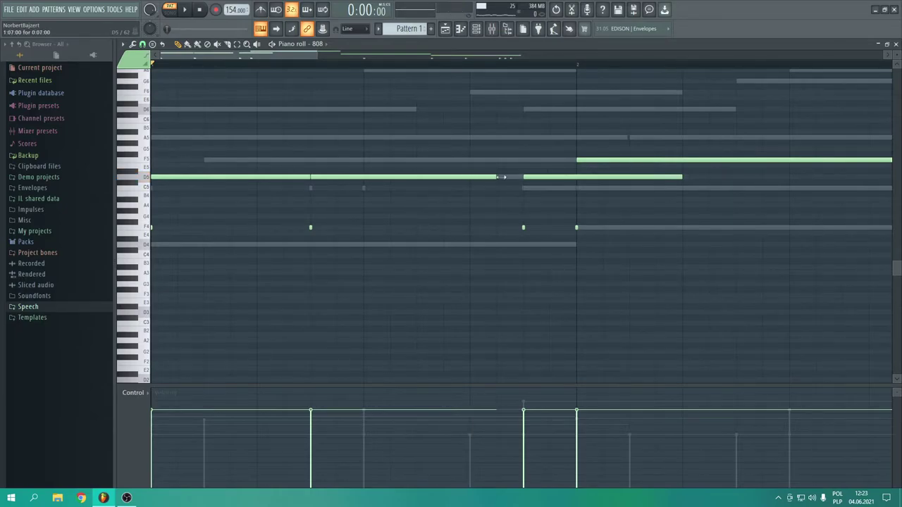
Extend F5 to the bar 3 kick marker, start C5 there, and split the last note into three A#4 notes on the bar 4 markers.
left_click_drag(897, 59, 896, 79)
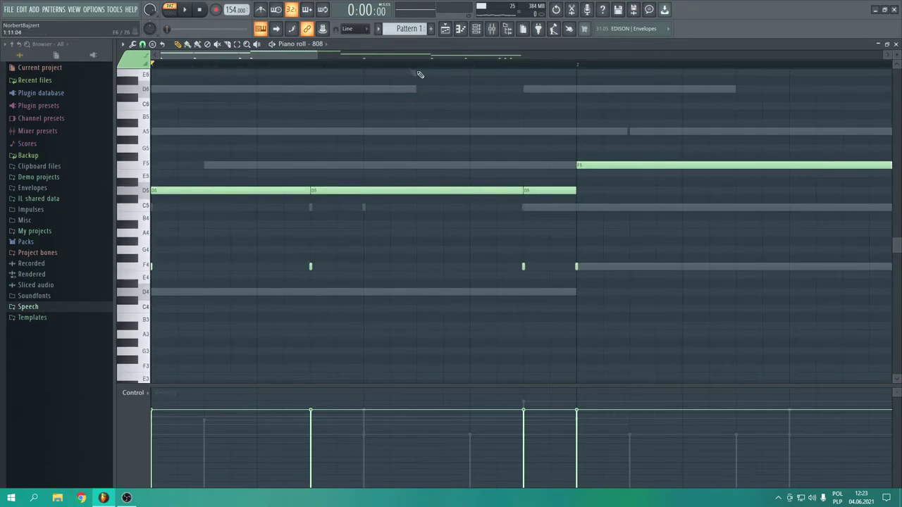
left_click_drag(318, 56, 530, 56)
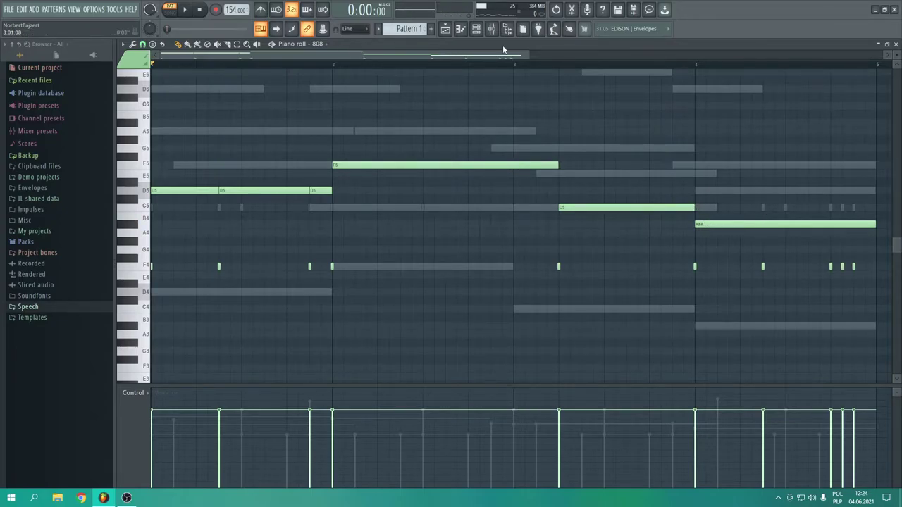
left_click_drag(509, 55, 613, 55)
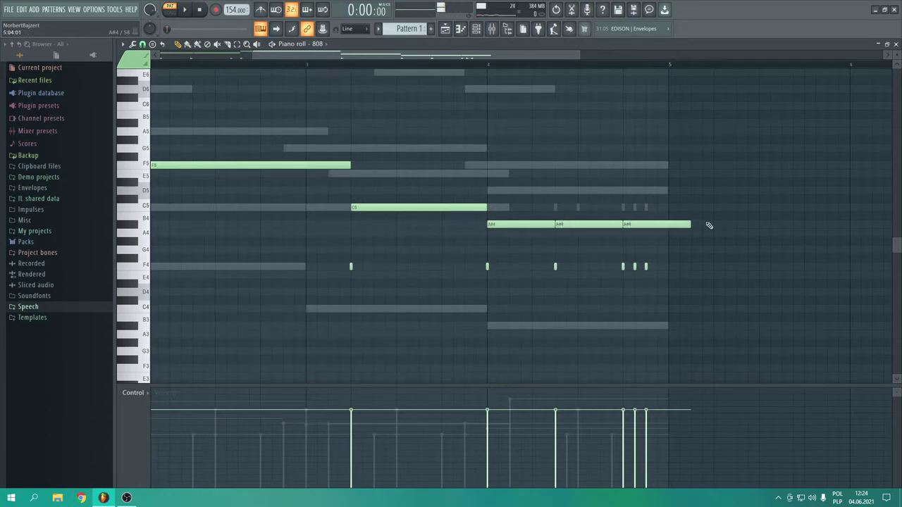
Add an A#6 slide note over the last A#4 note and delete the F4 kick markers.
scroll(652, 267, "up", 4)
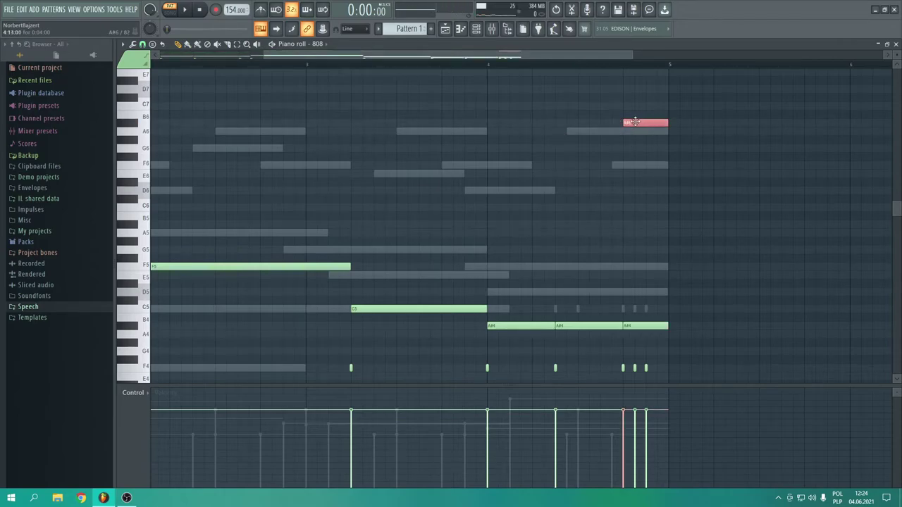
double_click(635, 121)
left_click(500, 300)
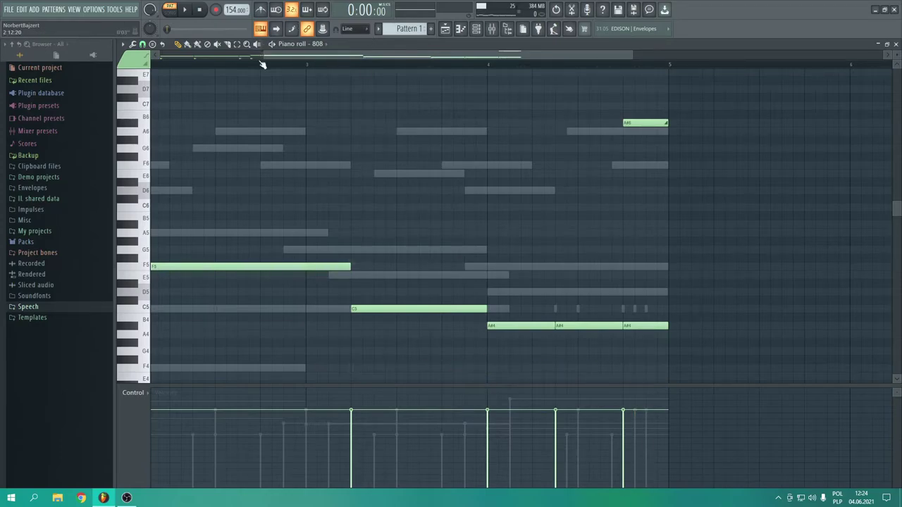
Play the whole pattern to check how the edited 808 part follows the kick.
left_click_drag(262, 55, 161, 56)
scroll(244, 305, "down", 3)
left_click_drag(310, 282, 2, 307)
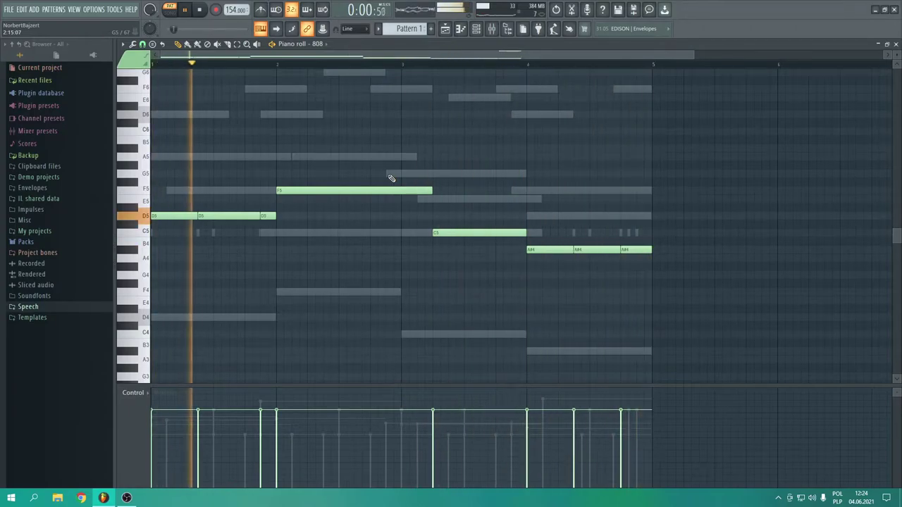
scroll(493, 204, "up", 3)
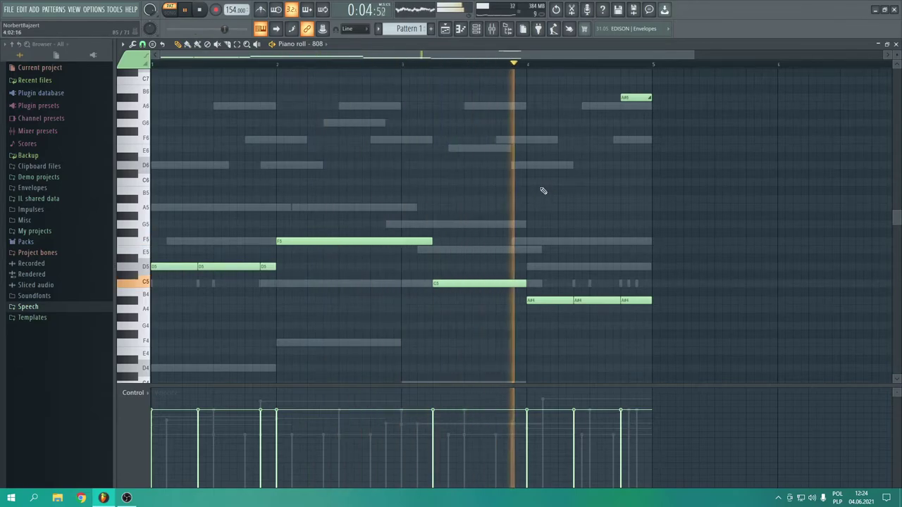
scroll(529, 194, "down", 4)
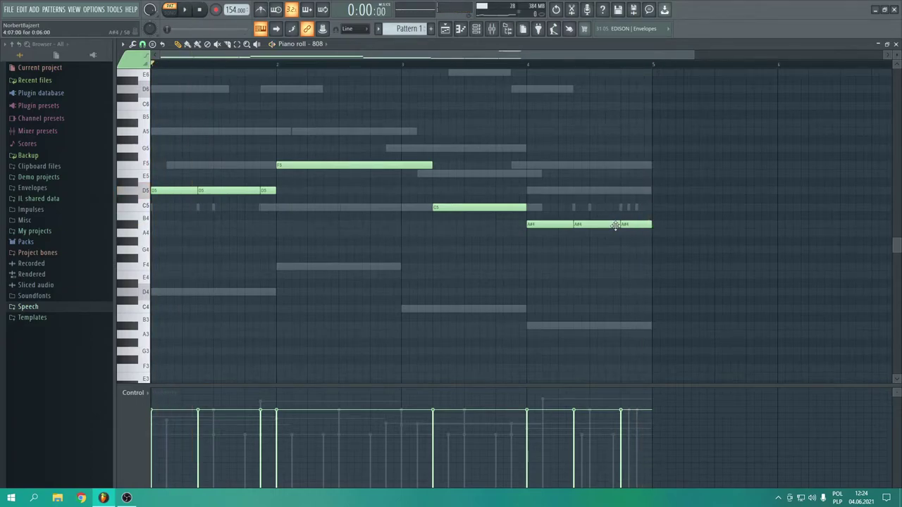
scroll(627, 228, "up", 3)
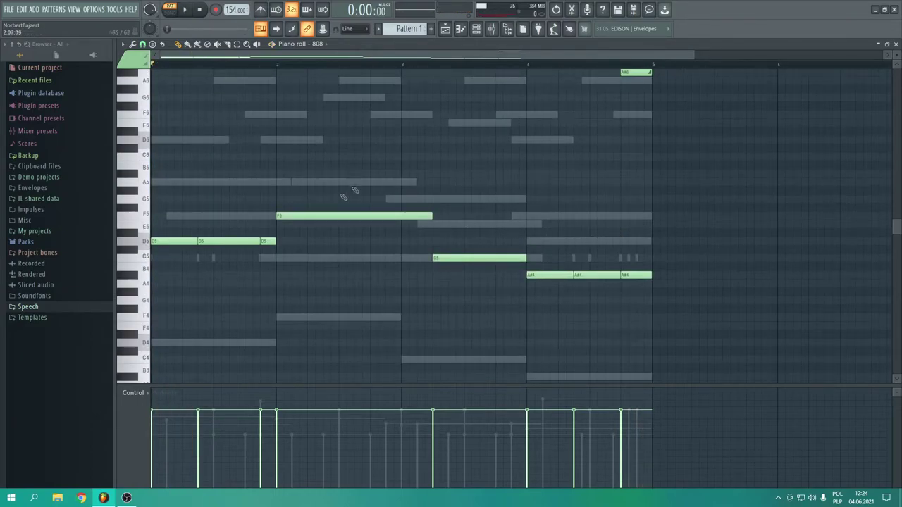
Add an F6 note from 2:09 to bar 3 and an F7 slide note starting at 2:13.
scroll(380, 232, "up", 7)
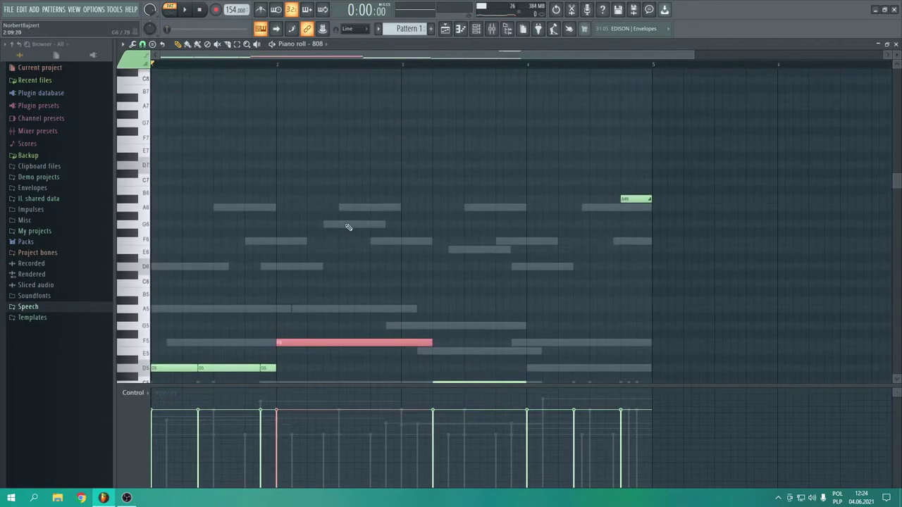
scroll(346, 263, "down", 2)
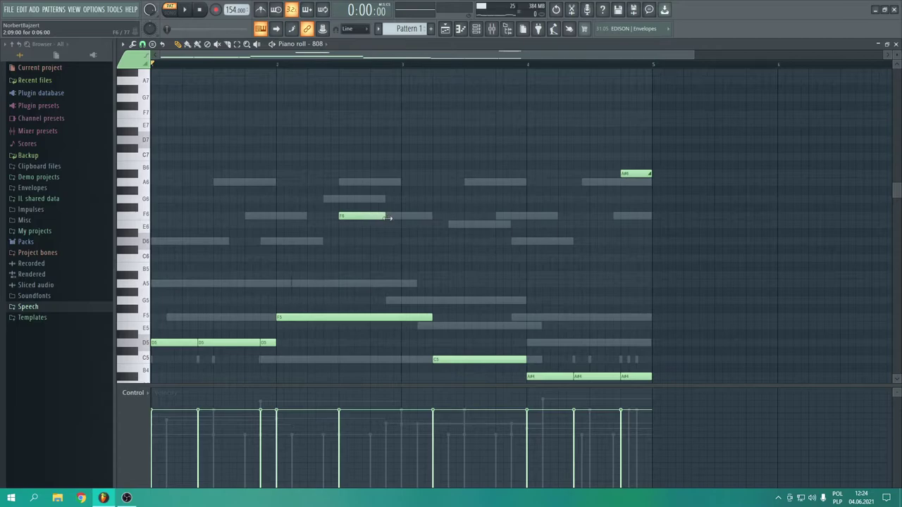
scroll(381, 215, "up", 3)
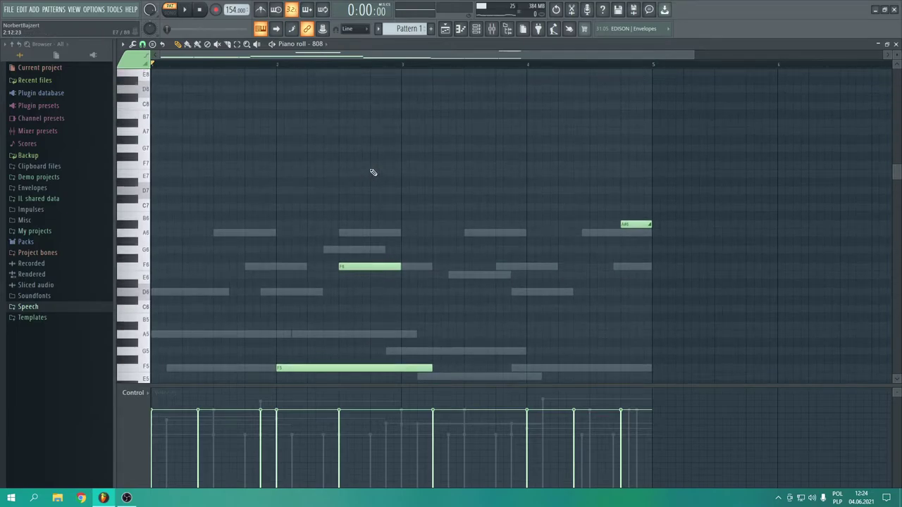
left_click(373, 165)
double_click(404, 166)
left_click(500, 302)
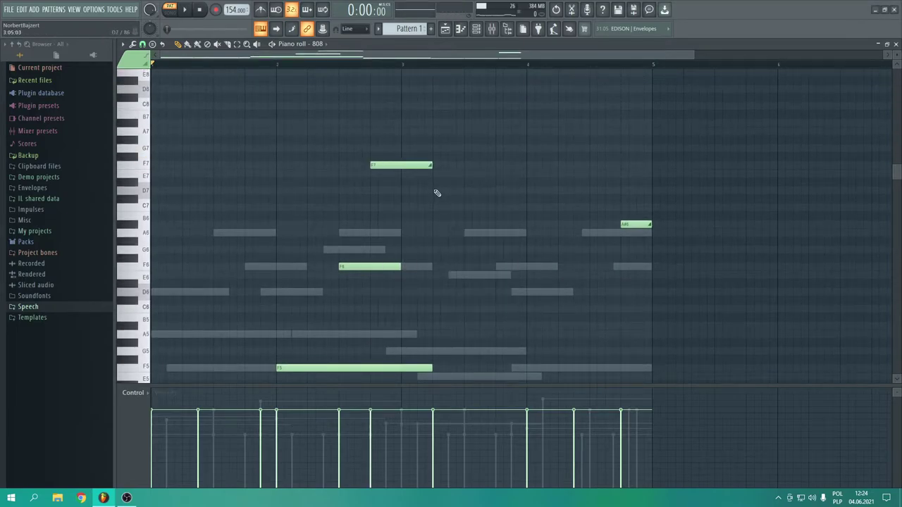
Shorten the F5 note to end at 2:09 and the F7 slide note to end at bar 3, previewing the result.
key("space")
scroll(455, 210, "down", 6)
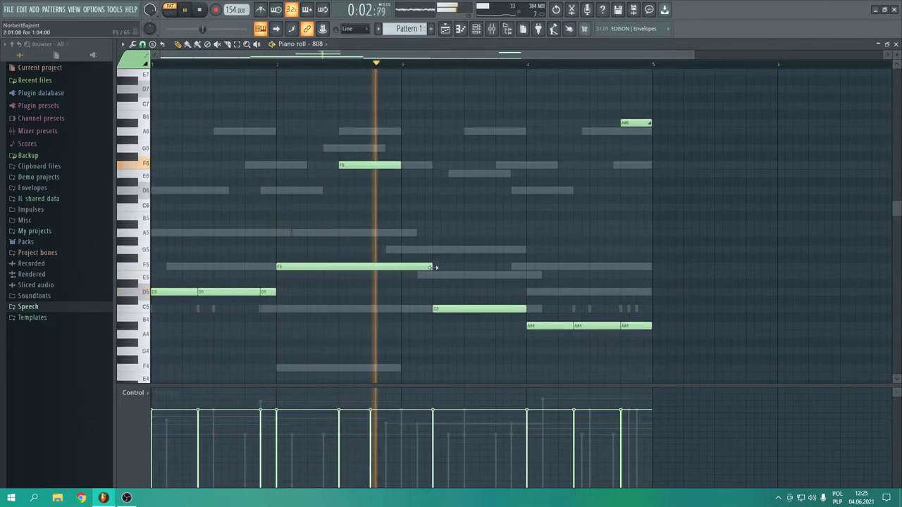
left_click_drag(434, 268, 339, 261)
key("space")
scroll(401, 256, "up", 4)
key("space")
scroll(431, 252, "down", 3)
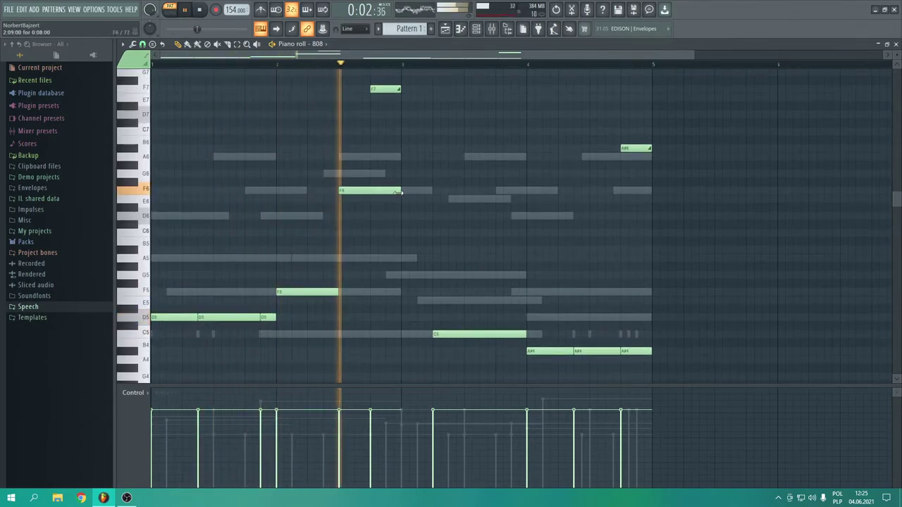
key("space")
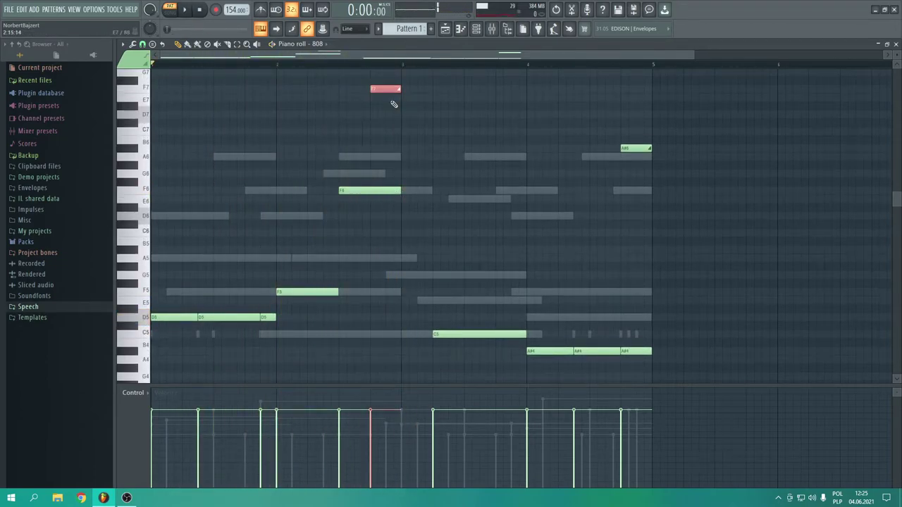
Rework the 808 run from 2:09 into short F6, F4 and F6 notes, each paired with an F5 slide note.
key("ctrl+Down")
key("space")
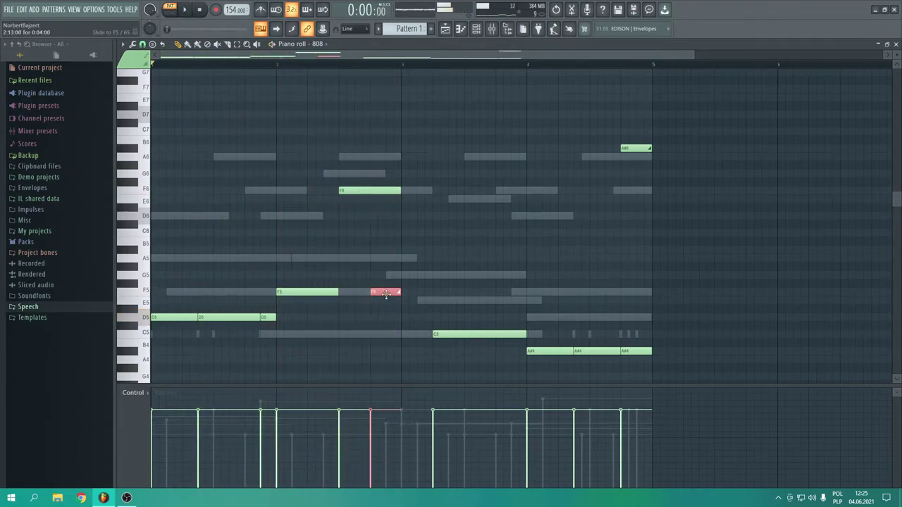
left_click_drag(398, 191, 363, 293)
key("ctrl+b")
key("ctrl+b")
left_click_drag(368, 208, 394, 193)
key("ctrl+Down")
key("ctrl+Down")
scroll(403, 199, "down", 4)
scroll(514, 191, "up", 3)
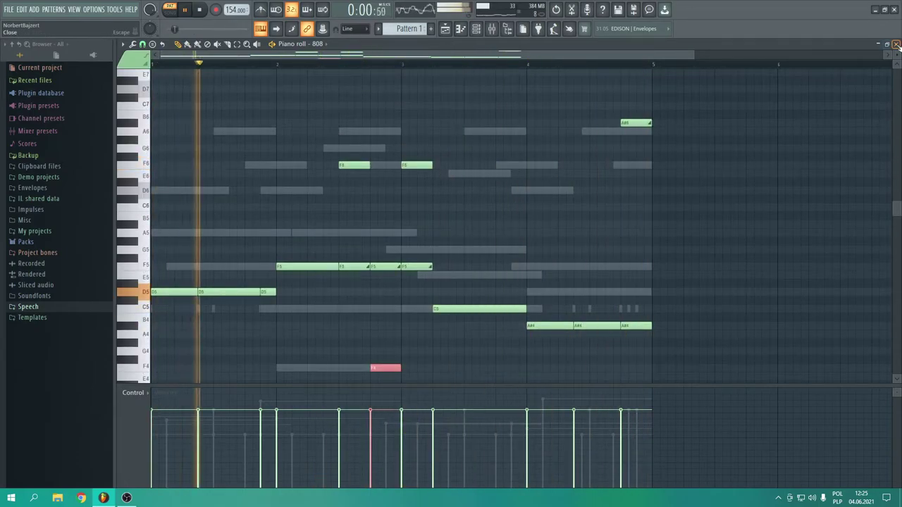
Play the pattern to check the reworked 808 slides, and close the piano roll.
scroll(462, 184, "down", 1)
scroll(462, 184, "down", 3)
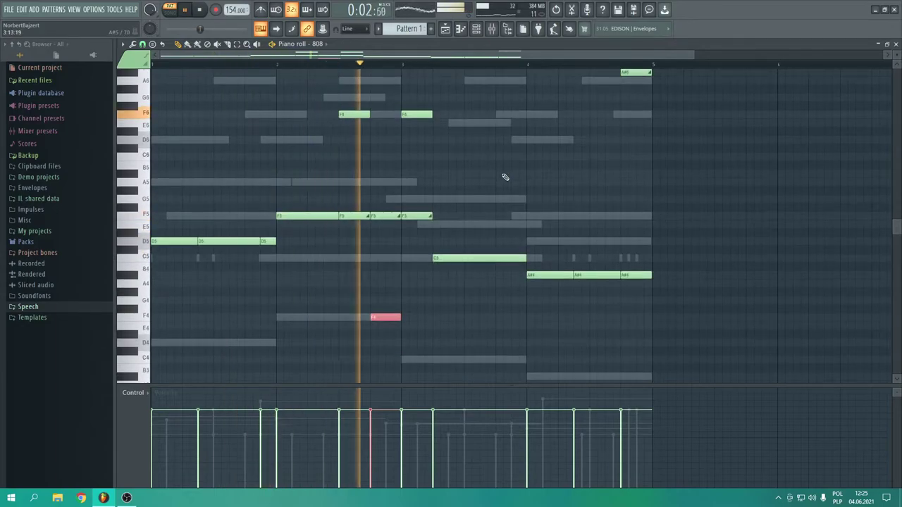
scroll(571, 190, "up", 4)
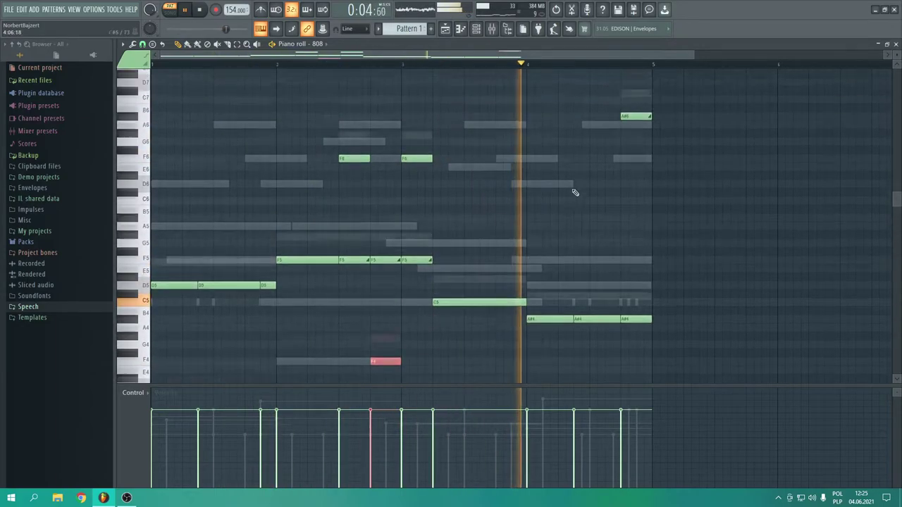
scroll(606, 226, "down", 2)
key("space")
left_click(895, 44)
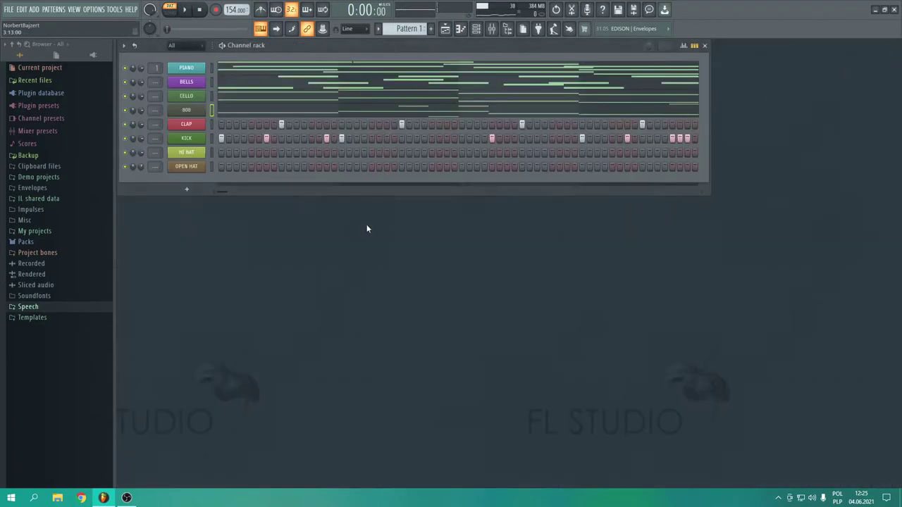
In the BELLS piano roll, shift the last A6 and F6 notes to start at 4:09 and 4:13 and trim them at the end of bar 4.
left_click(648, 86)
key("space")
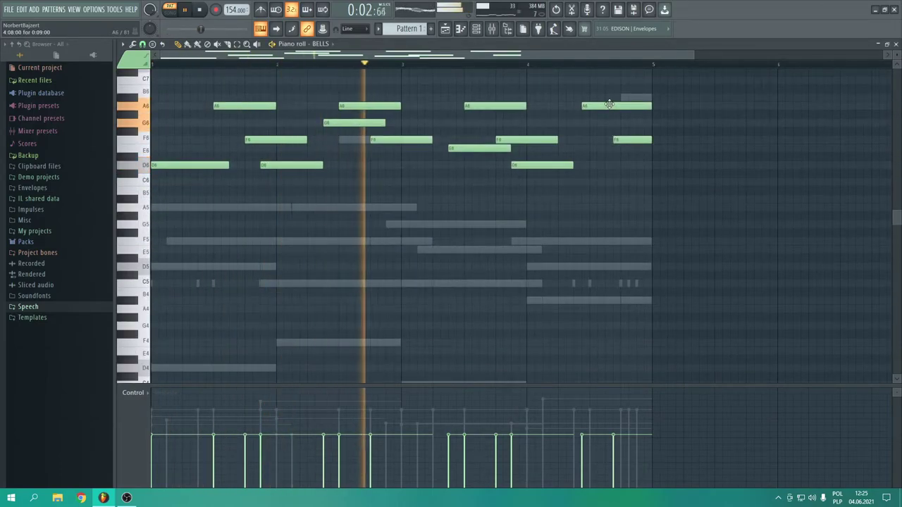
left_click_drag(610, 104, 603, 104)
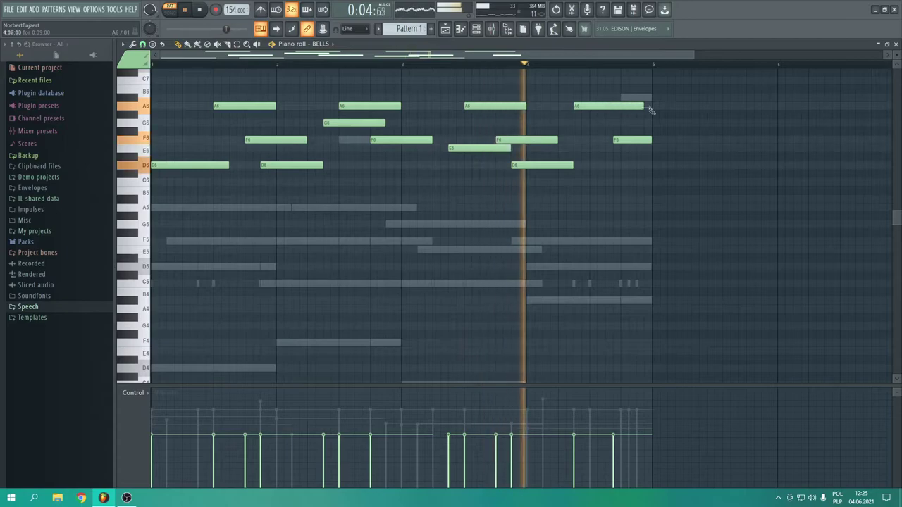
mouse_move(639, 138)
left_mouse_down()
mouse_move(632, 138)
mouse_move(650, 140)
left_mouse_up()
left_click_drag(642, 106, 654, 106)
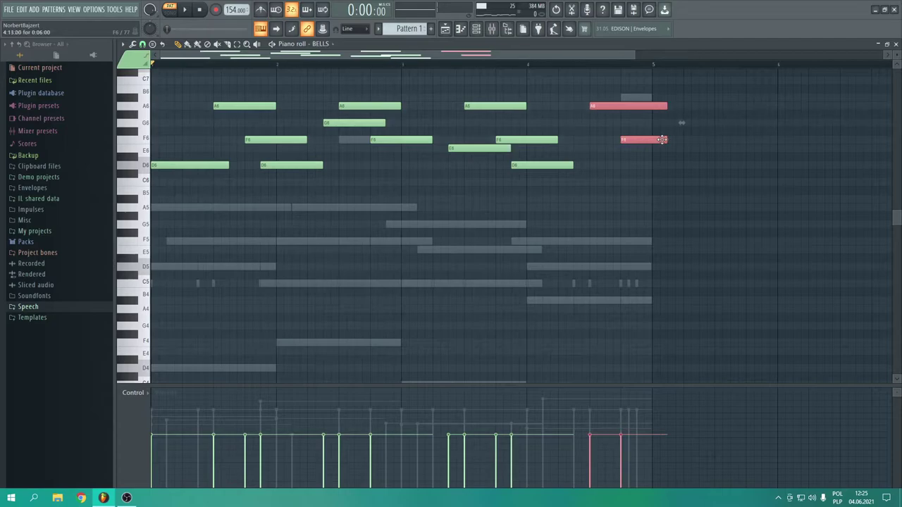
key("space")
key("ctrl+d")
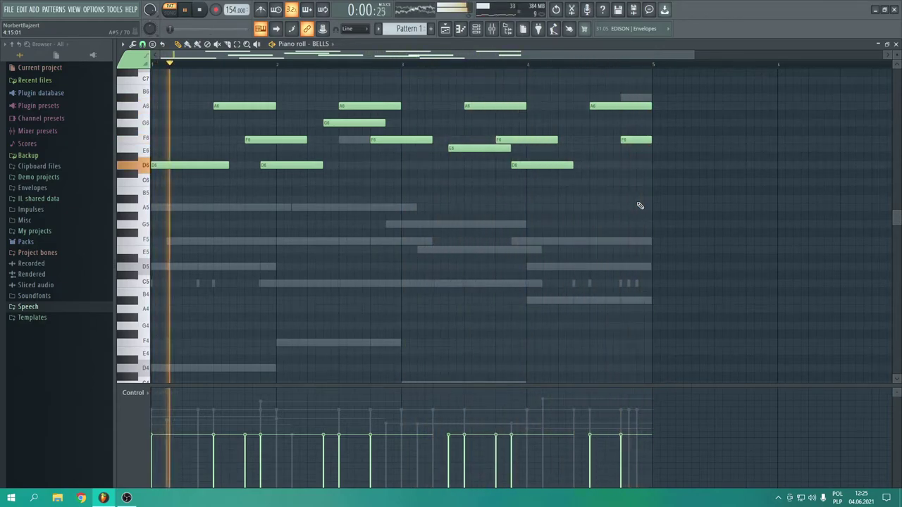
Raise the velocity of all BELLS notes and adjust the channel volume to about 69%.
key("ctrl+a")
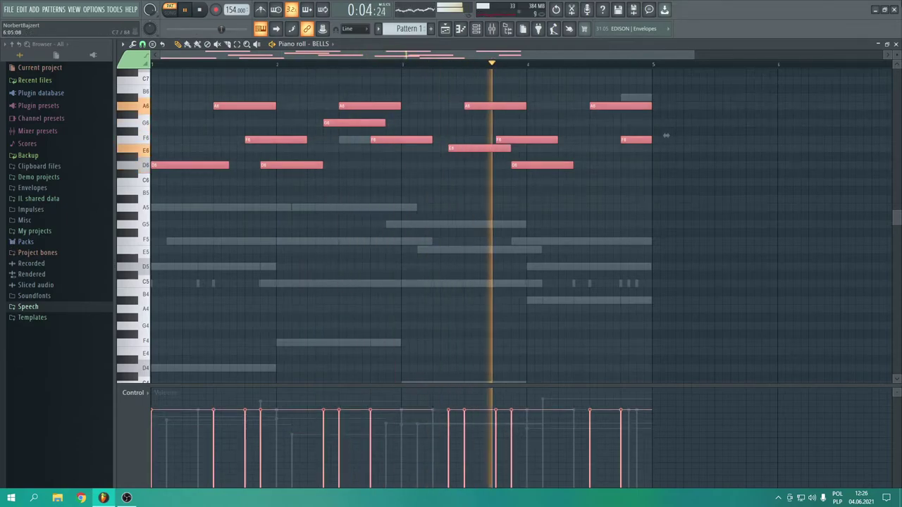
key("Escape")
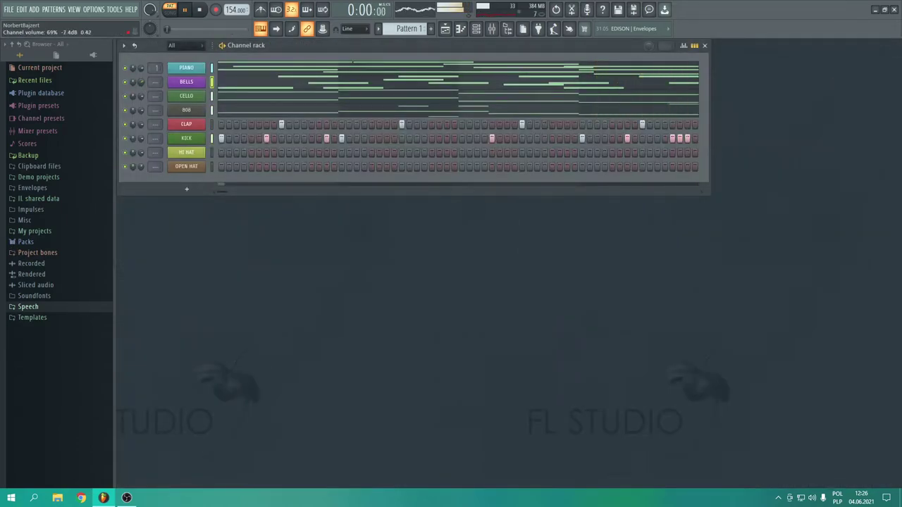
Fill the HI HAT channel with a hit on each 2 steps and open its piano roll.
right_click(208, 152)
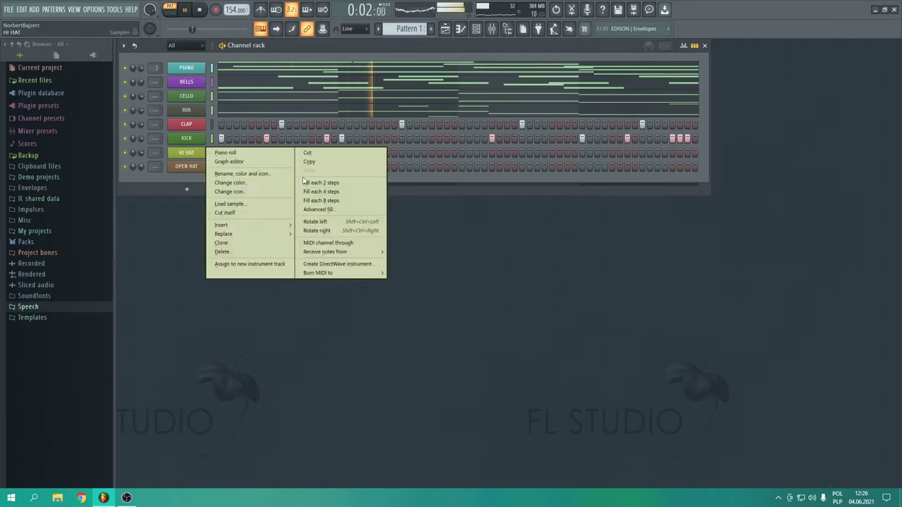
left_click(304, 183)
right_click(195, 154)
left_click(233, 153)
Add extra C5 hi-hat hits at 1:10, 3:04, 3:06 and 4:06 between the regular ones.
scroll(235, 241, "down", 3)
right_click(227, 208)
left_click(214, 207)
left_click(221, 207)
left_click(425, 207)
left_click(440, 208)
left_click(566, 207)
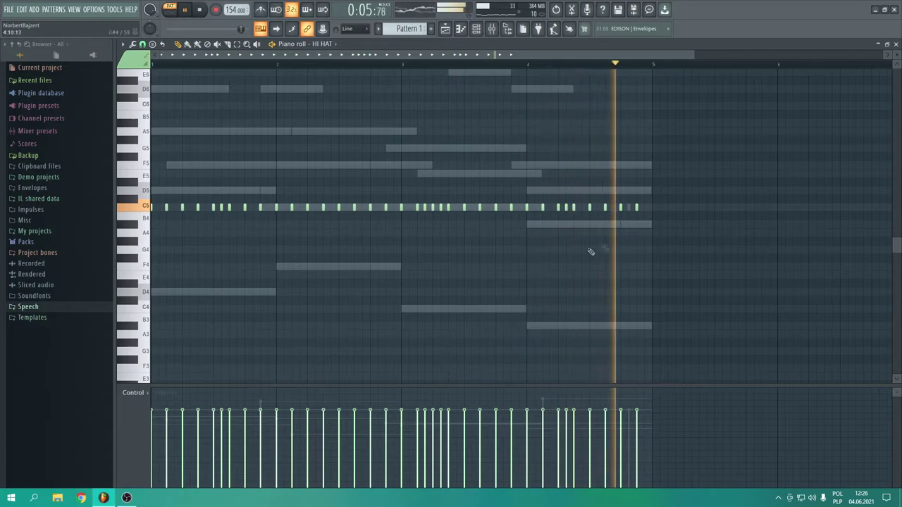
Add an F4 hi-hat note from 1:13 to bar 2, chop it into a fast roll, ramp its velocities upward and preview it.
scroll(256, 240, "down", 3)
key("space")
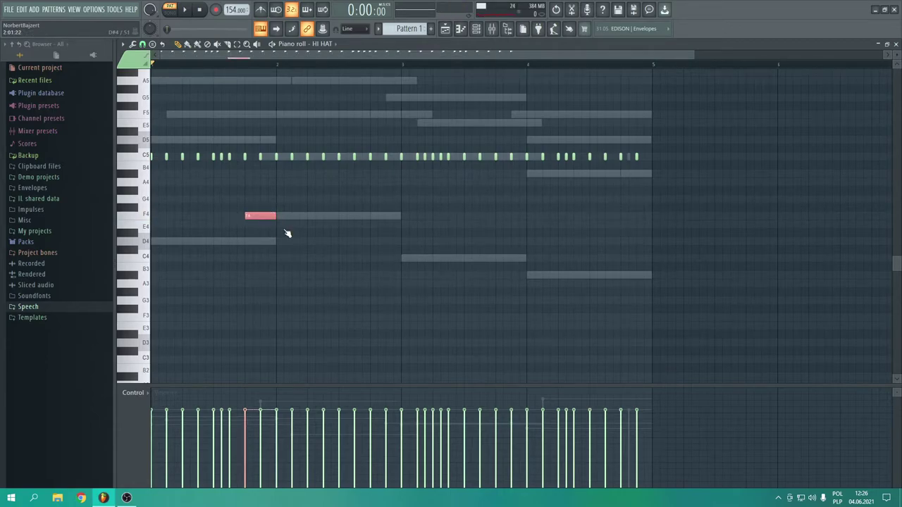
key("alt+u")
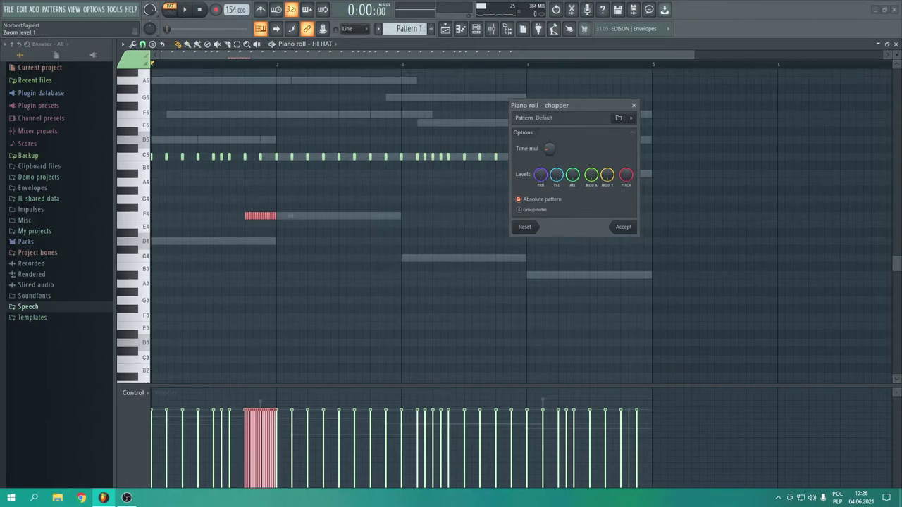
left_click(623, 227)
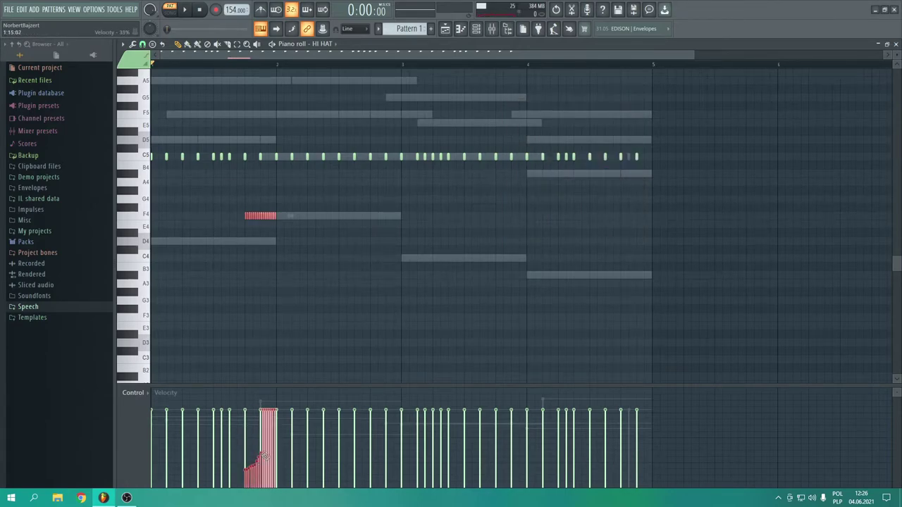
key("space")
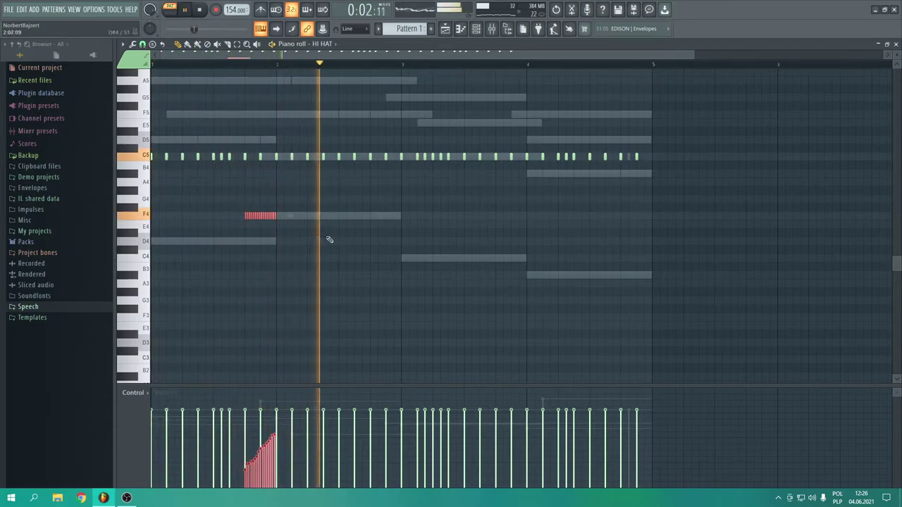
Move the bar 1 hi-hat roll up to G4 and add a chopped G5 roll from 4:09 to 4:13 with rising velocities.
scroll(248, 277, "up", 2)
left_click_drag(254, 266, 255, 249)
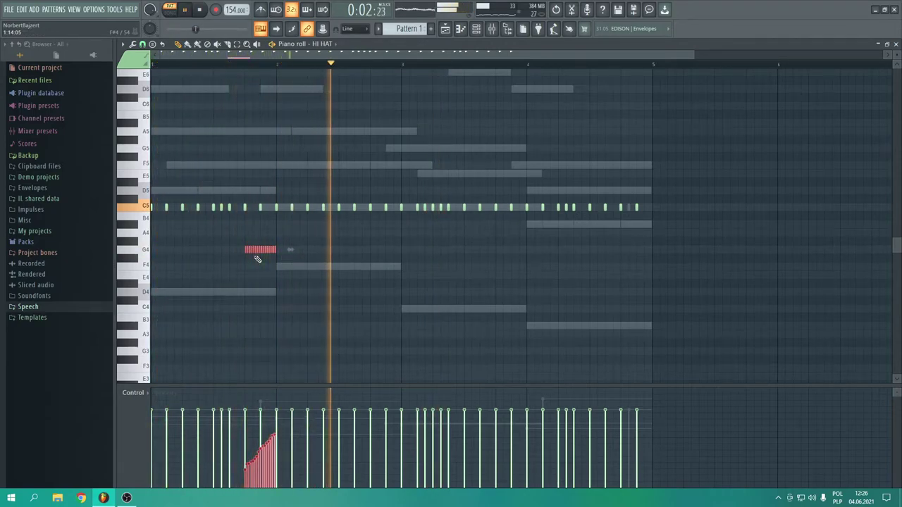
left_click(591, 148)
left_click(606, 147, "ctrl")
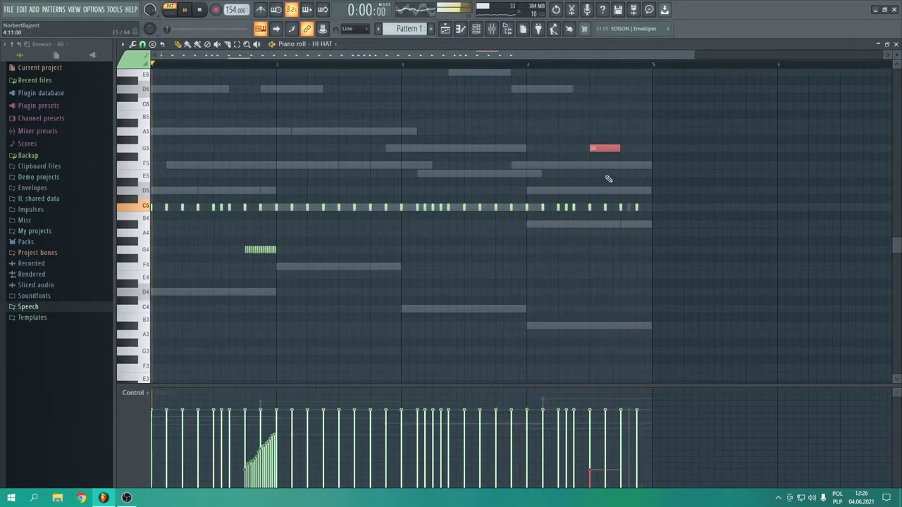
key("alt+u")
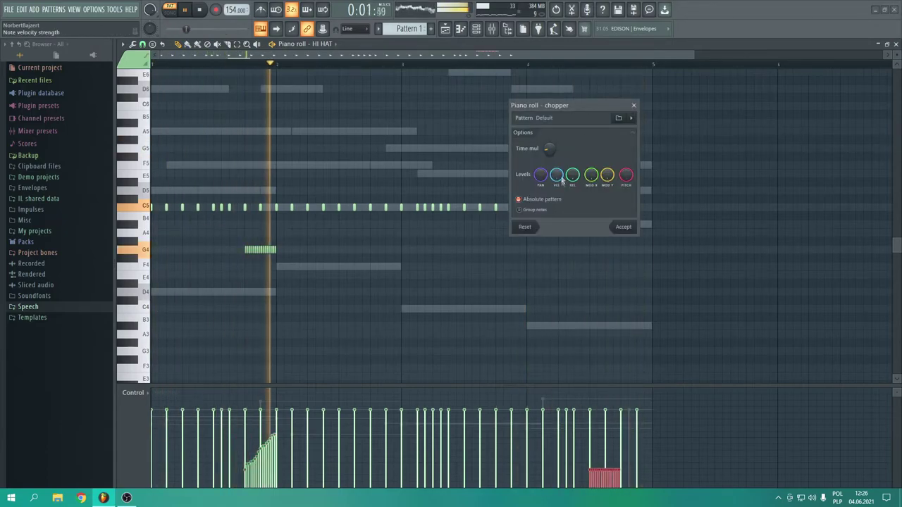
left_click(624, 226)
left_click_drag(590, 468, 624, 438)
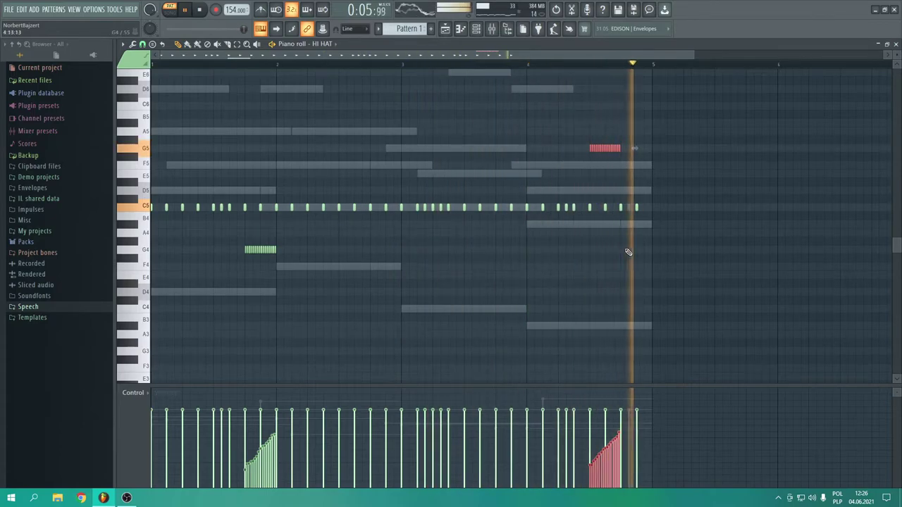
left_click(513, 249, "ctrl")
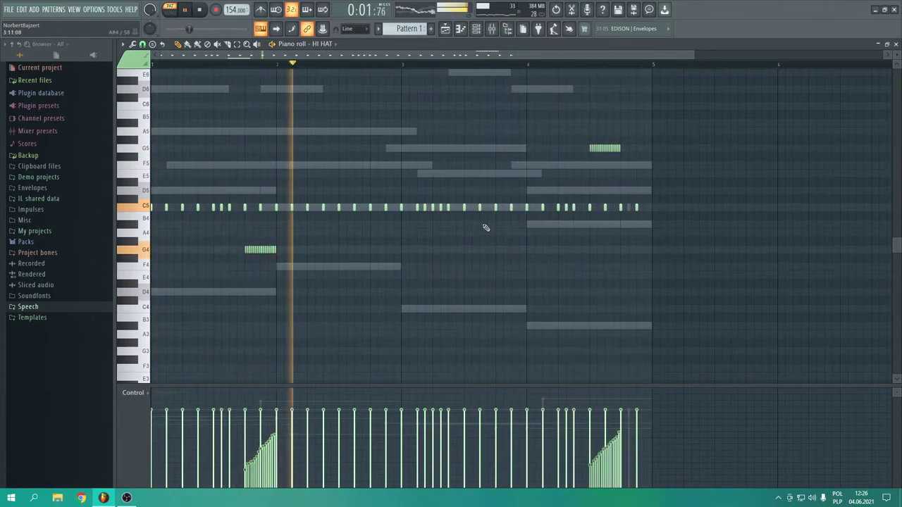
Replace the C5 hi-hat hits at 3:11 and 3:13 with one at 3:12, and move the 4:01 kick hit to 3:12.
key("space")
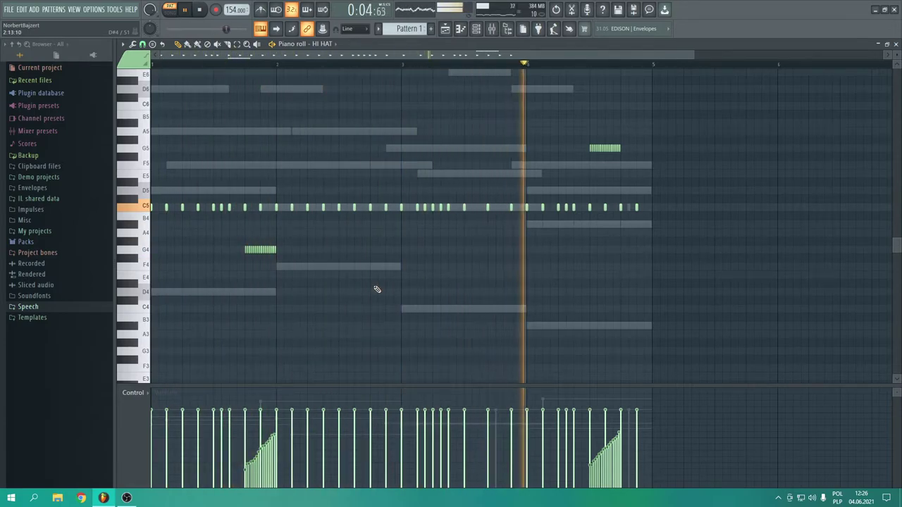
left_click(896, 45)
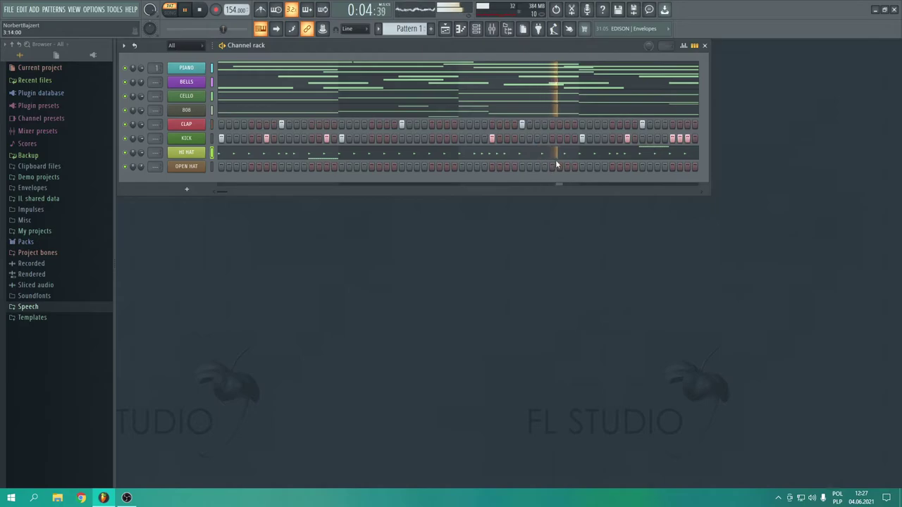
left_click(544, 138)
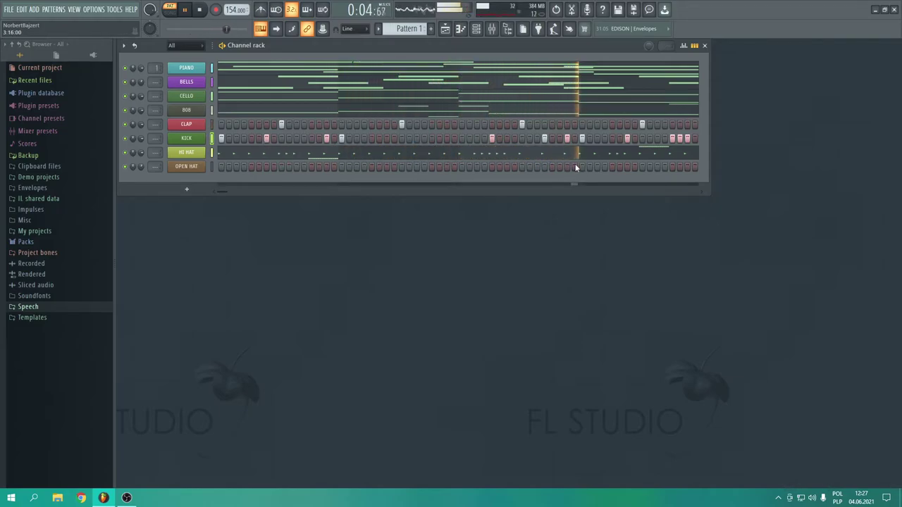
key("space")
Replace the C5 hits at 2:11 and 2:13 in the HI HAT piano roll with a single hit at 2:12.
left_click(458, 149)
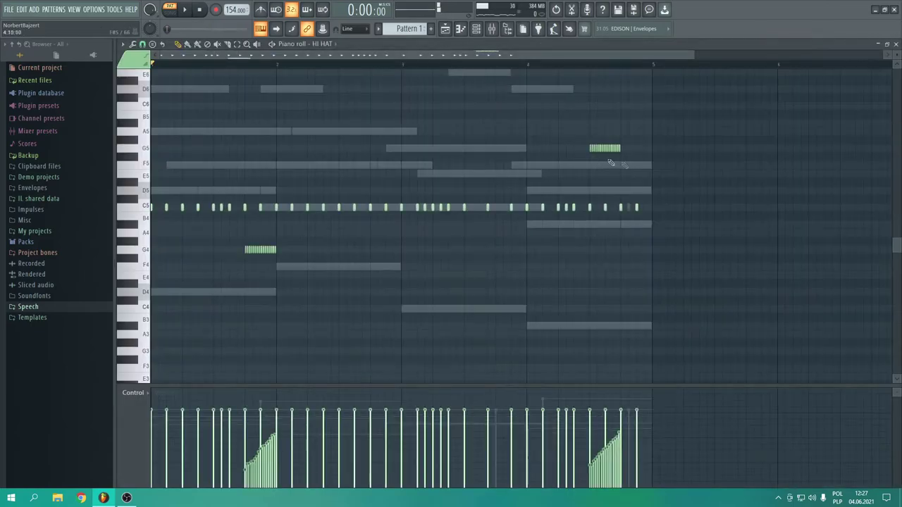
scroll(528, 250, "down", 3)
scroll(528, 249, "up", 3)
key("space")
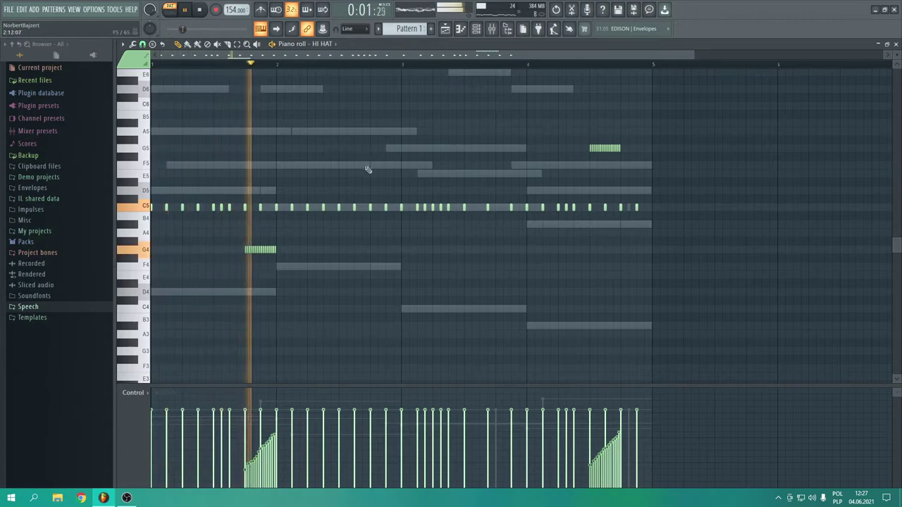
key("space")
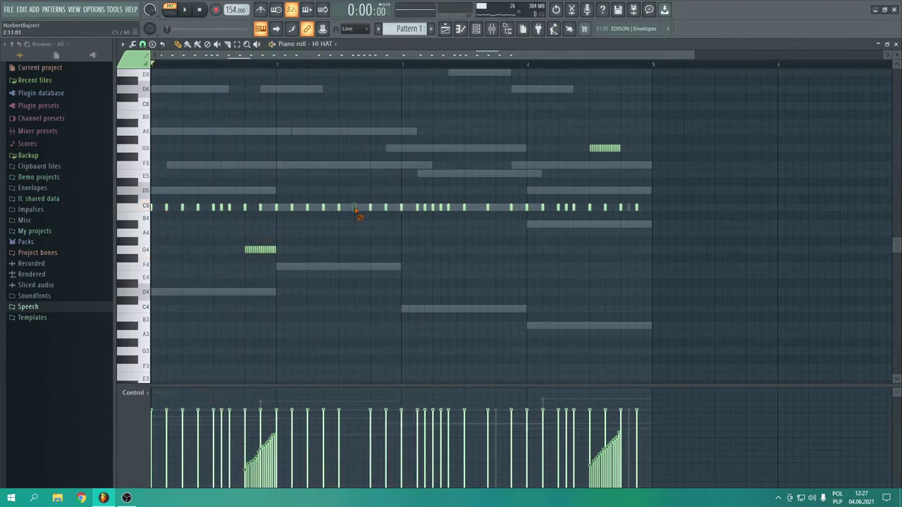
left_click(361, 207)
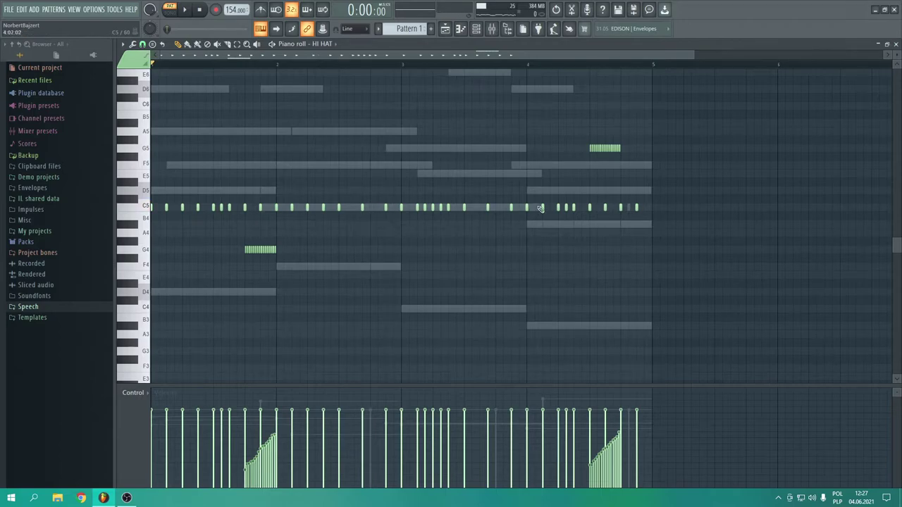
Add C5 hi-hat hits at 3:11 and 3:13 on either side of the 3:12 hit and preview the pattern.
left_click_drag(487, 206, 491, 208)
left_click(484, 207)
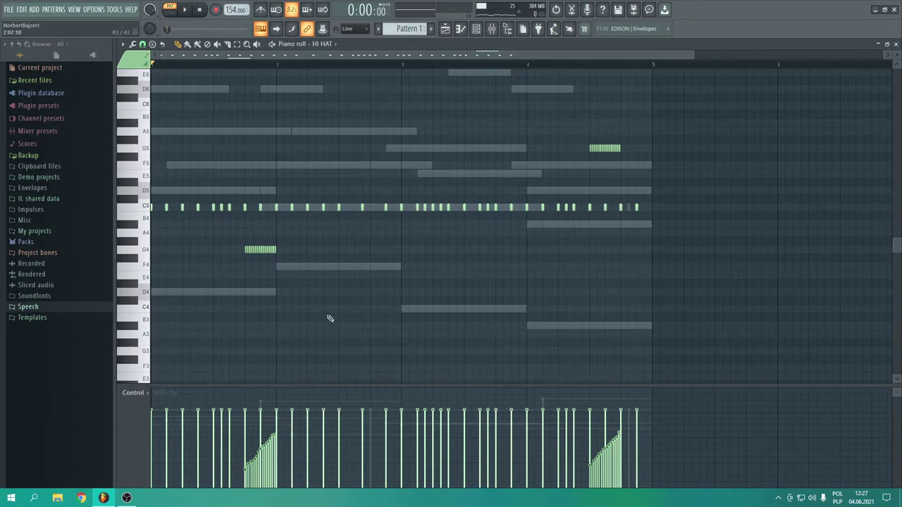
key("space")
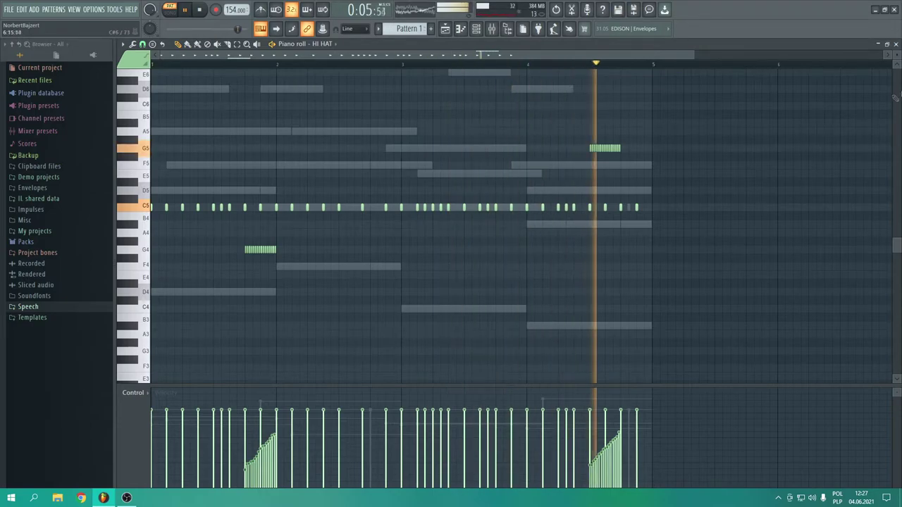
key("space")
Select all C5 hi-hat hits and randomize their levels with pan at 22% and volume at -12%.
left_click(895, 43)
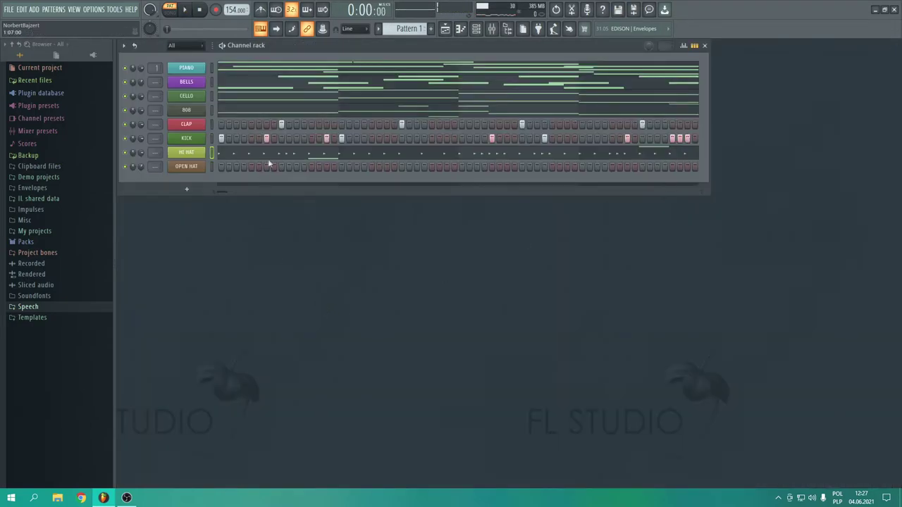
key("F7")
left_click_drag(647, 197, 120, 236)
key("alt+r")
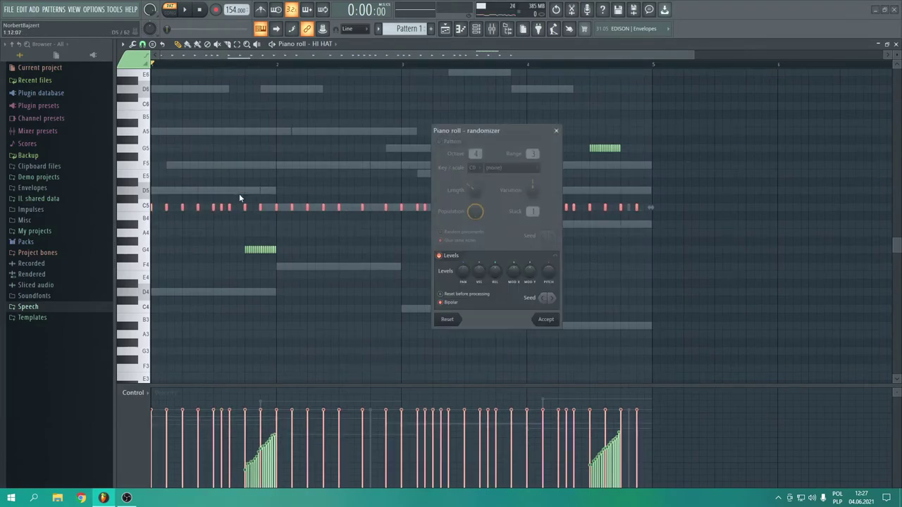
left_click_drag(462, 271, 462, 263)
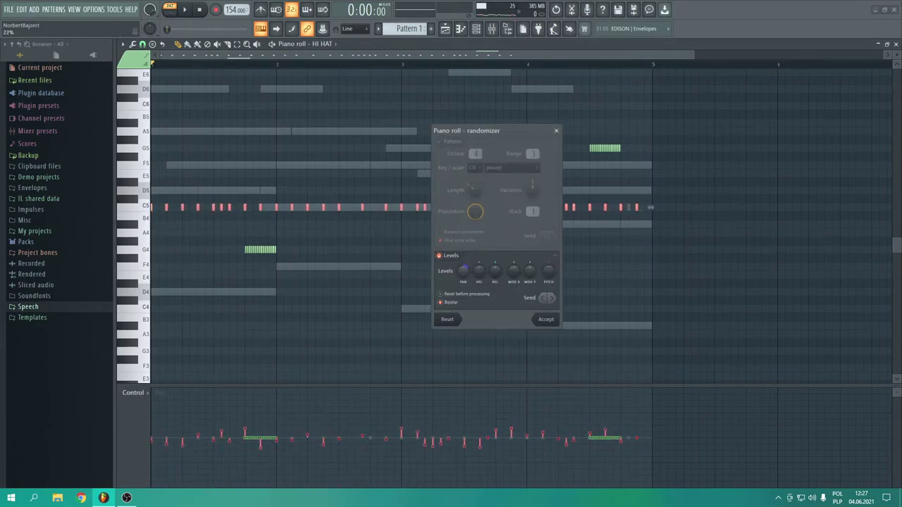
left_click_drag(462, 270, 462, 277)
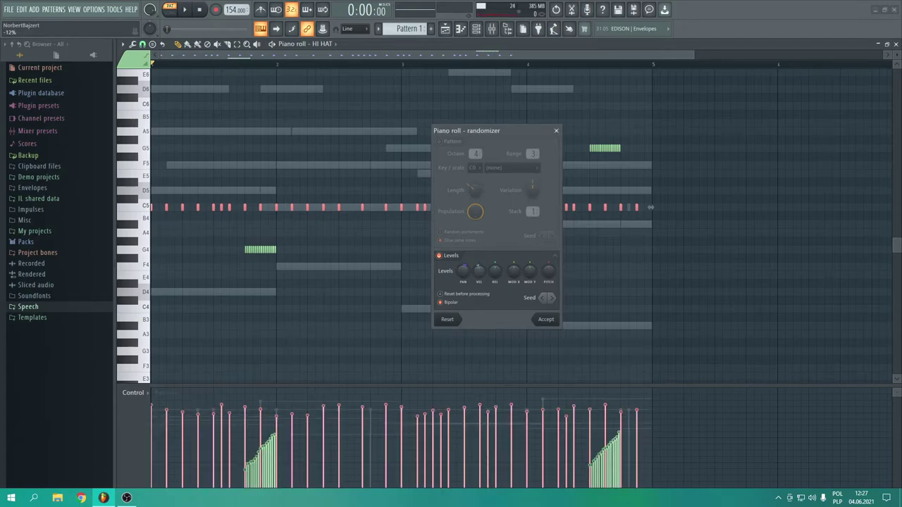
left_click(546, 320)
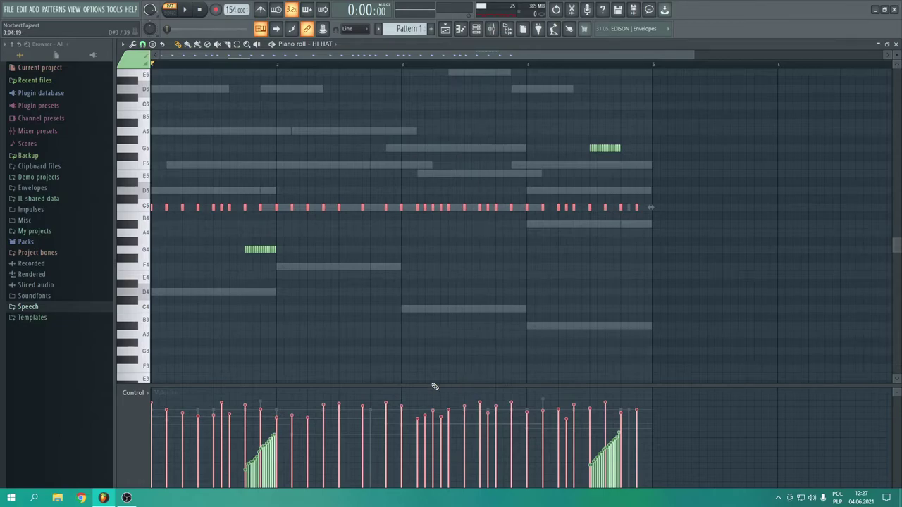
Lower the velocities of the selected C5 hi-hat hits slightly and preview the pattern.
scroll(397, 433, "down", 4)
scroll(381, 434, "up", 2)
scroll(380, 433, "down", 3)
left_click_drag(610, 55, 584, 57)
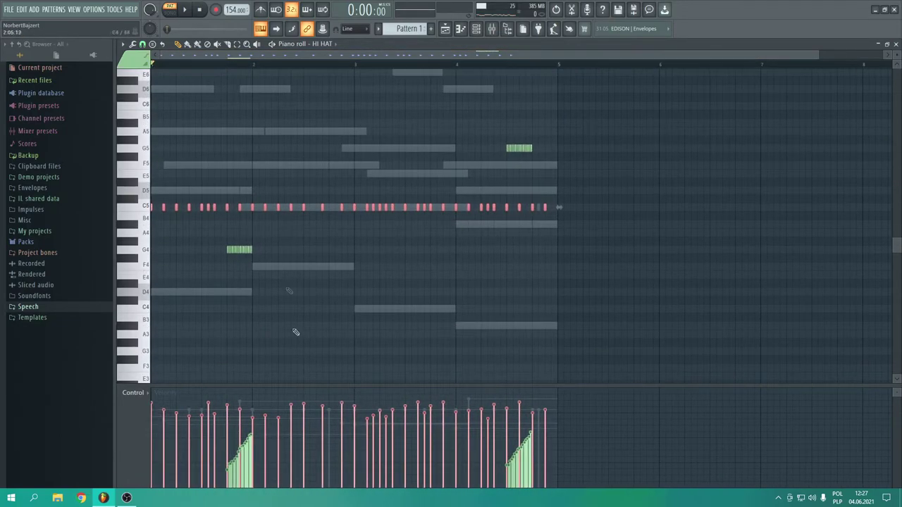
scroll(325, 427, "down", 1)
scroll(324, 427, "up", 2)
scroll(325, 437, "down", 1)
scroll(325, 437, "up", 1)
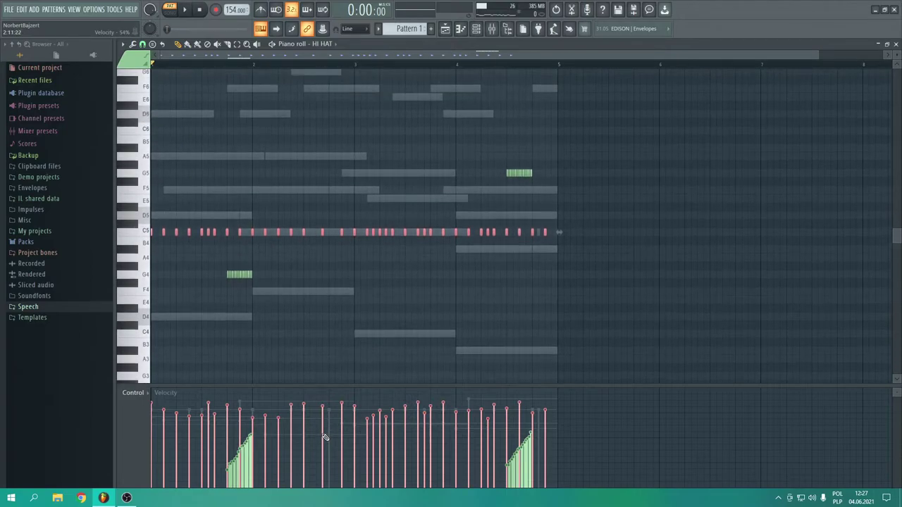
scroll(326, 436, "down", 1)
scroll(325, 437, "up", 2)
left_click_drag(466, 56, 431, 59)
scroll(273, 234, "right", 1)
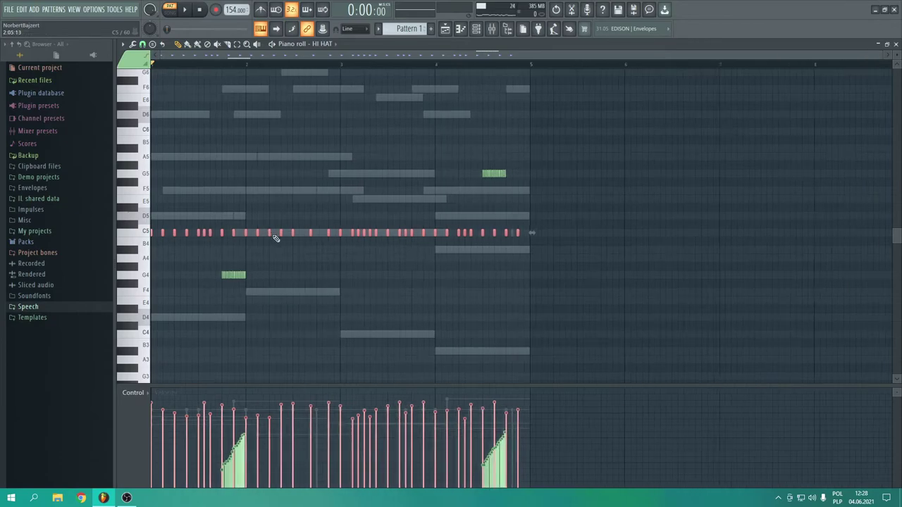
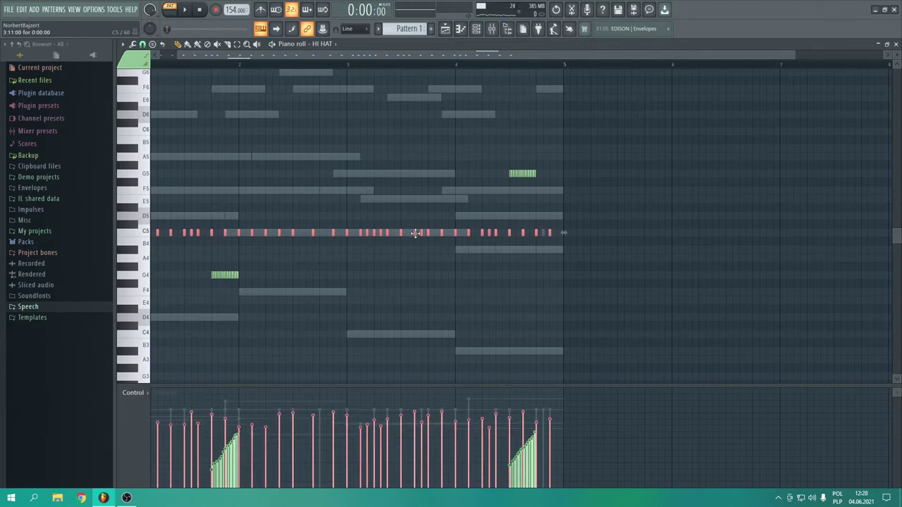
key("space")
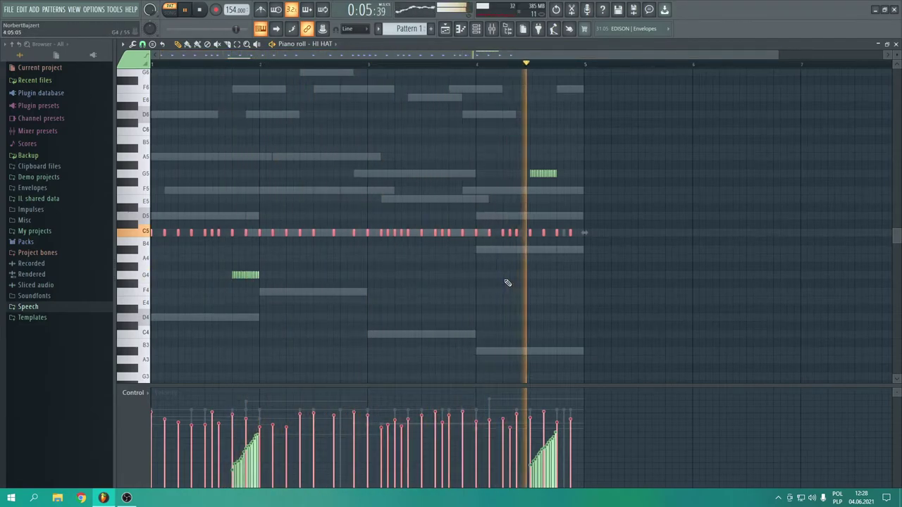
left_click_drag(548, 153, 521, 186)
scroll(553, 170, "down", 2)
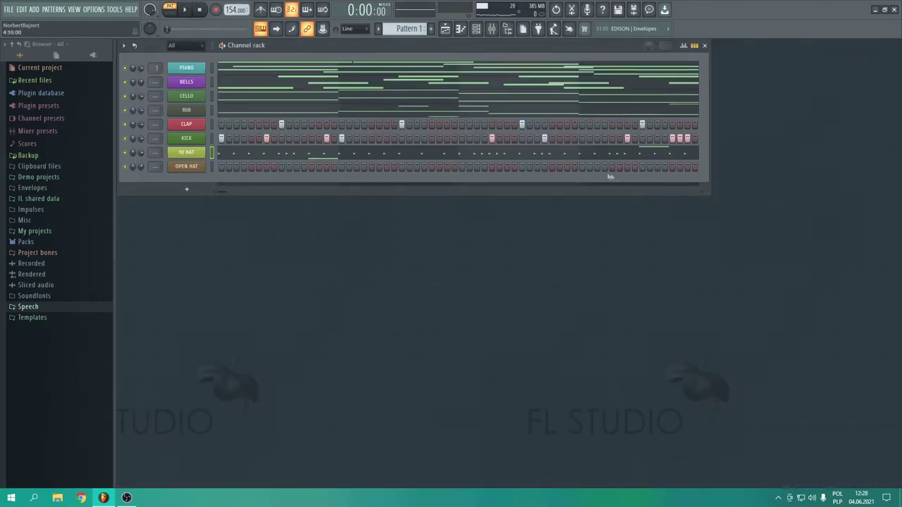
Add an OPEN HAT hit at 4:05 in the channel rack and preview the pattern.
left_click(612, 167)
key("space")
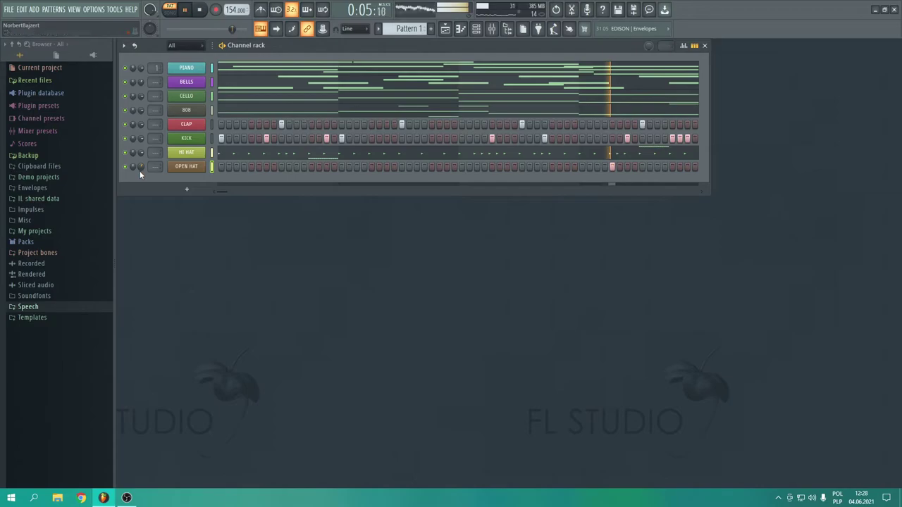
key("space")
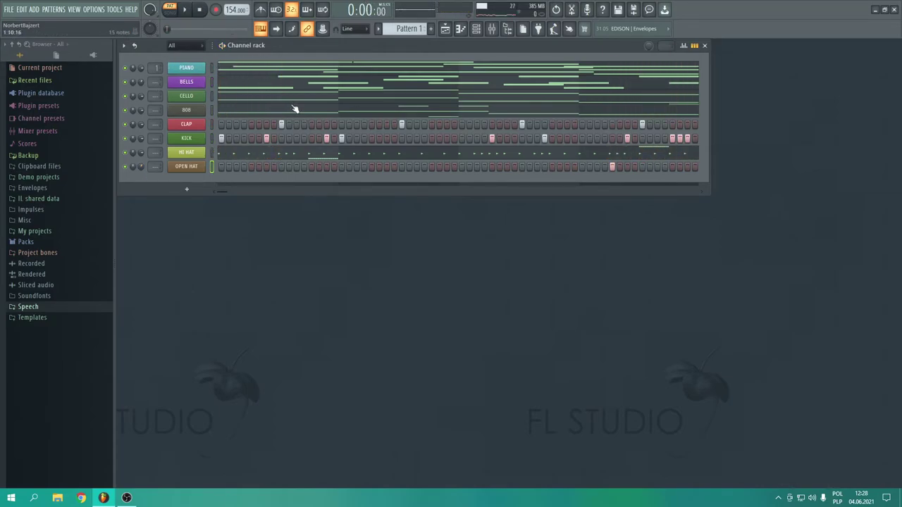
Split Pattern 1 by channel and open the playlist.
left_click(412, 29)
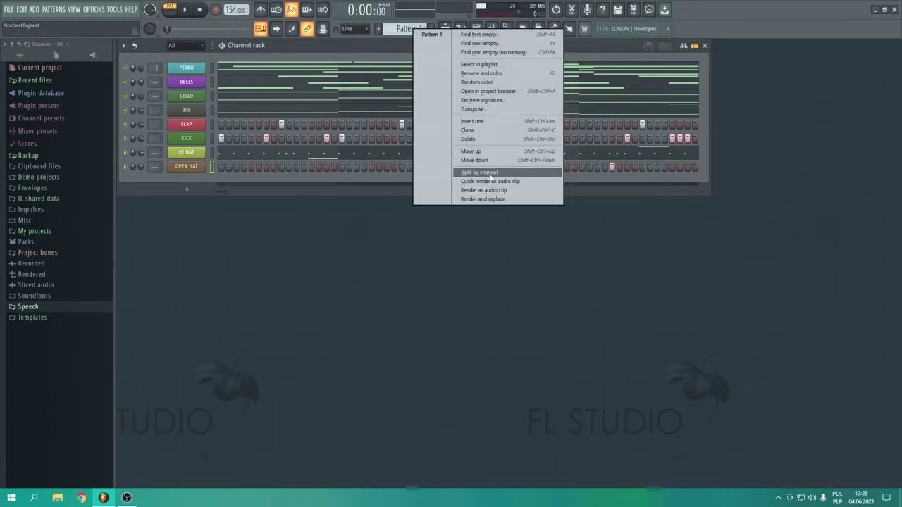
left_click(491, 178)
key("F5")
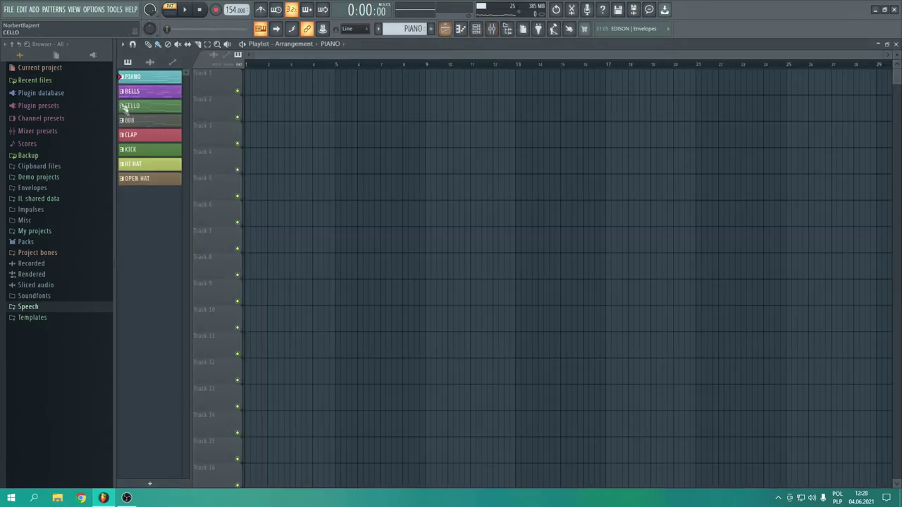
Place four consecutive PIANO clips on Track 1 and four BELLS clips on Track 2, filling bars 1 to 16.
left_click_drag(245, 83, 620, 93)
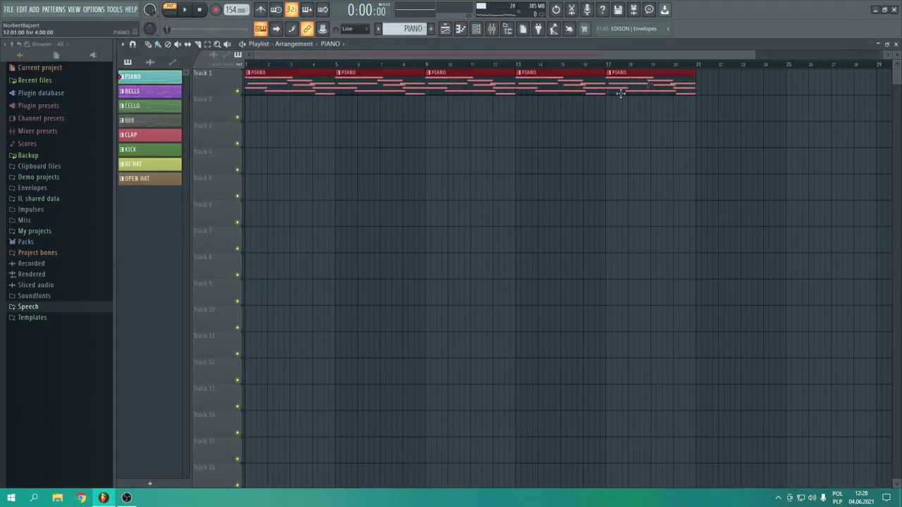
left_click(157, 91)
left_click_drag(250, 110, 529, 114)
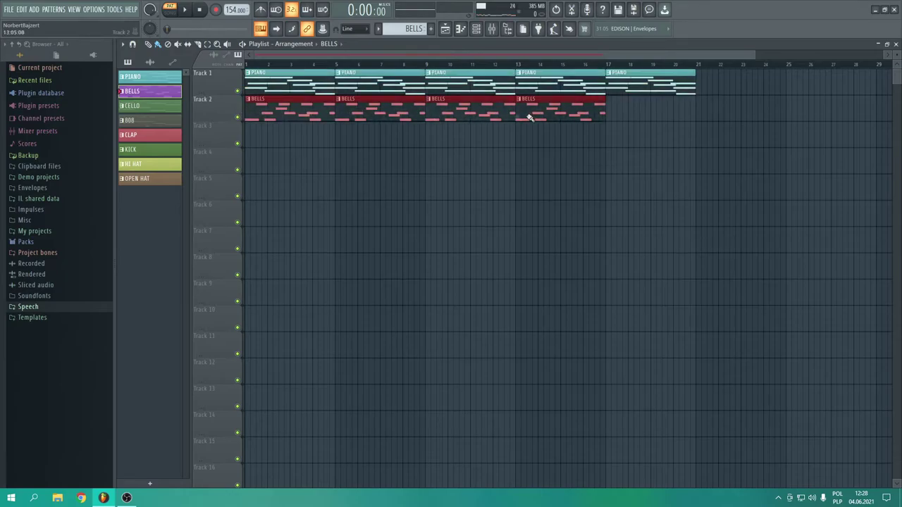
right_click(651, 80)
Place four consecutive CELLO clips on Track 3 and four 808 clips on Track 4, starting at bar 1.
left_click(156, 105)
left_click_drag(250, 135, 543, 137)
left_click(157, 121)
left_click_drag(250, 161, 535, 168)
Place four consecutive CLAP clips on Track 5 and four KICK clips on Track 6, starting at bar 1.
left_click(171, 133)
left_click_drag(249, 187, 561, 191)
left_click(157, 150)
left_click_drag(250, 204, 518, 213)
Place four consecutive HI HAT clips on Track 7 and four OPEN HAT clips on Track 8, starting at bar 1.
left_click(162, 165)
left_click_drag(250, 239, 511, 245)
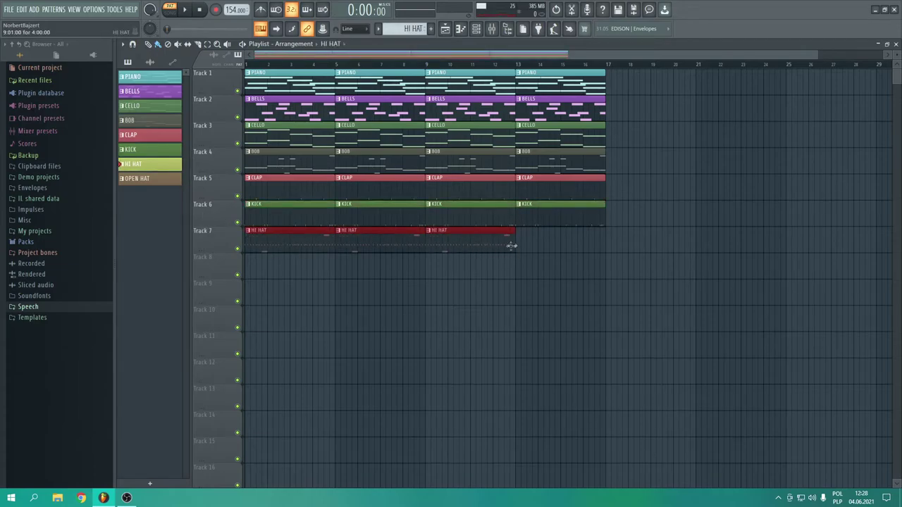
left_click(517, 242)
left_click(167, 184)
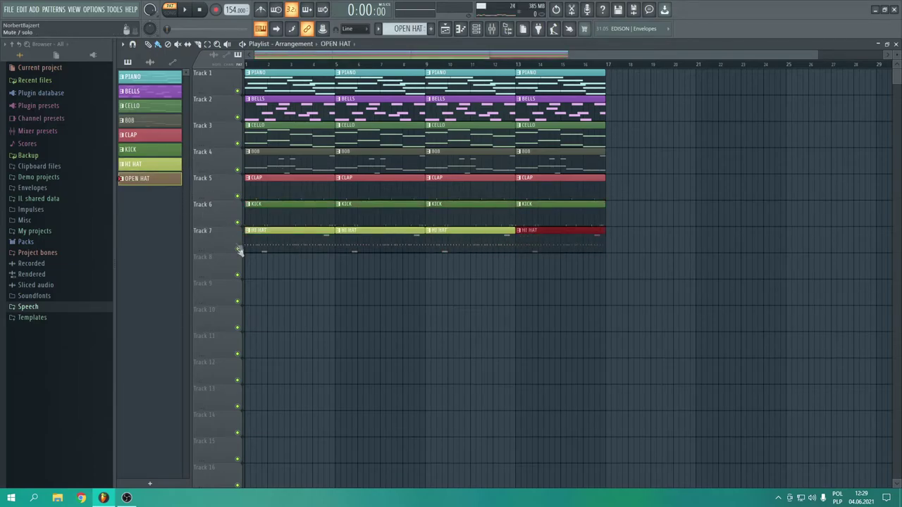
left_click_drag(248, 266, 566, 263)
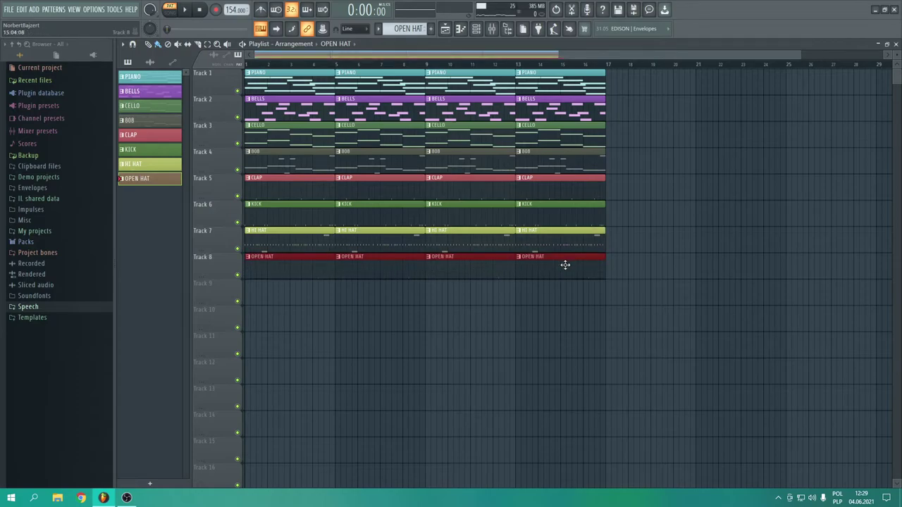
Place the crash - crash - 02 sample from the Rap Kit folder in Paczka z FL 10 on Track 9 at bars 1 and 9.
left_click(41, 243)
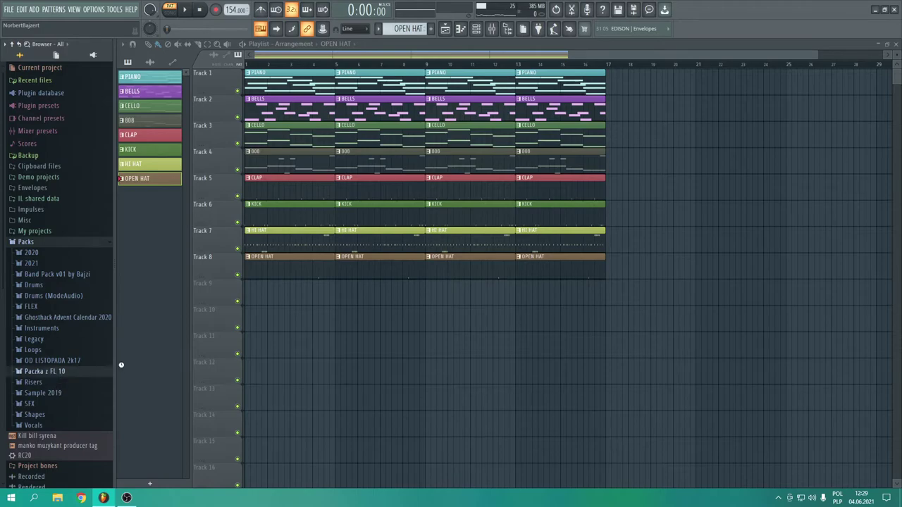
left_click(44, 372)
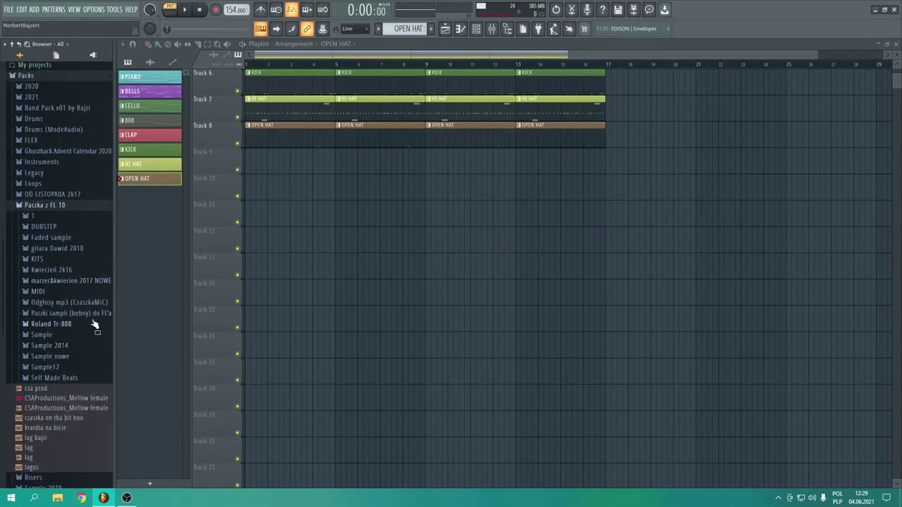
left_click(91, 314)
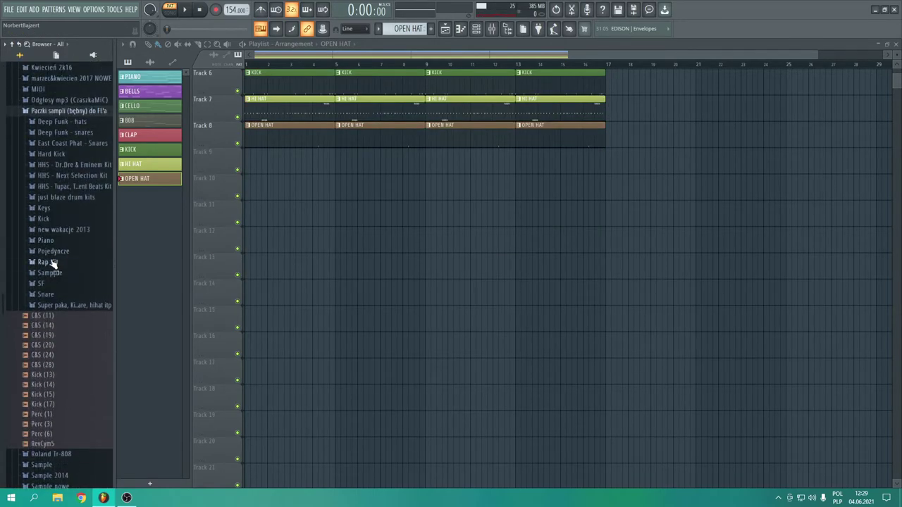
left_click(52, 262)
left_click_drag(70, 138, 248, 211)
left_click(394, 276)
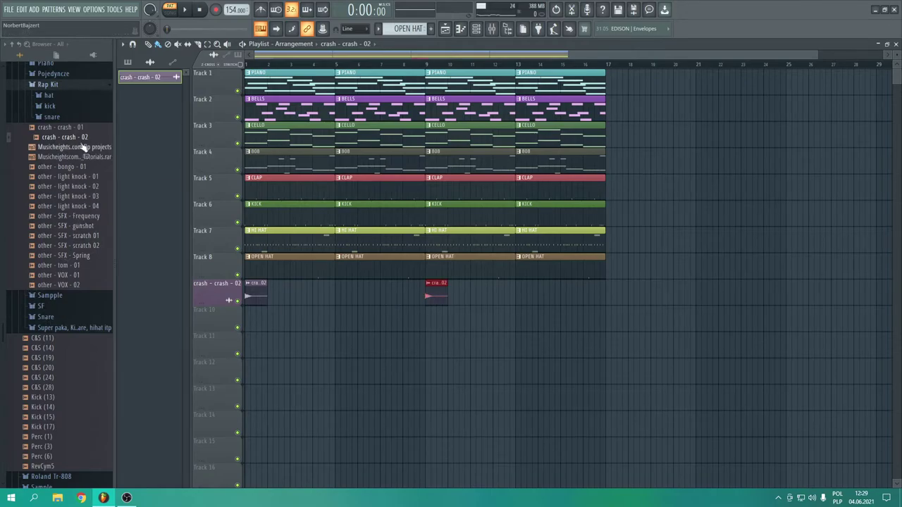
Audition crash - crash - 01 and look through the percussion samples in the KITS folder for another crash.
left_click(76, 128)
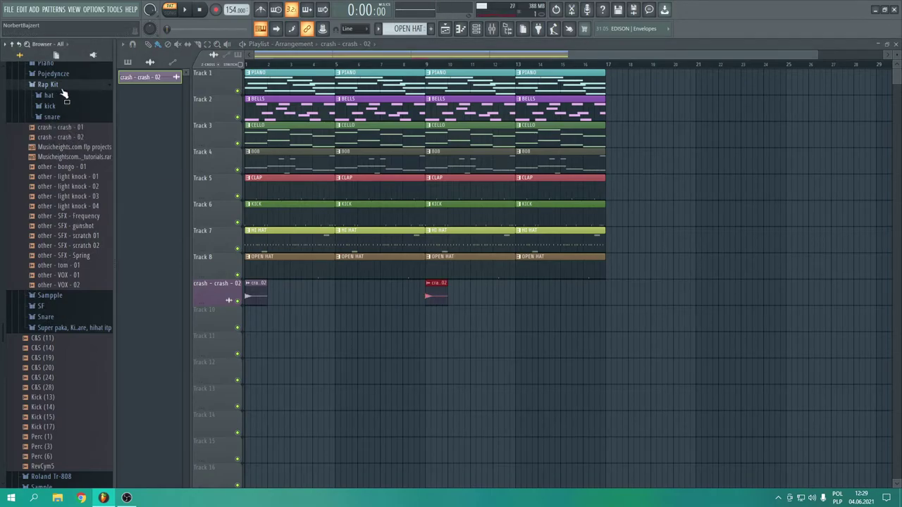
left_click(62, 88)
scroll(49, 201, "up", 3)
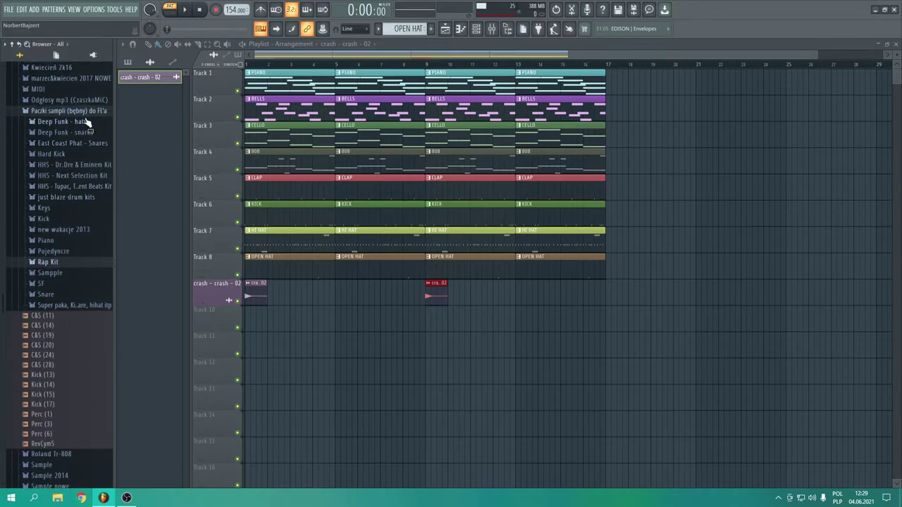
left_click(49, 110)
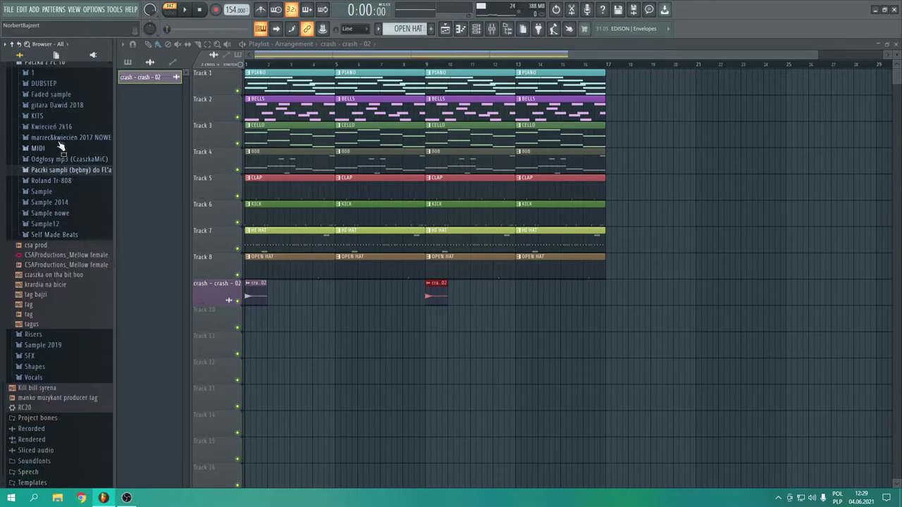
scroll(61, 149, "up", 4)
left_click(39, 234)
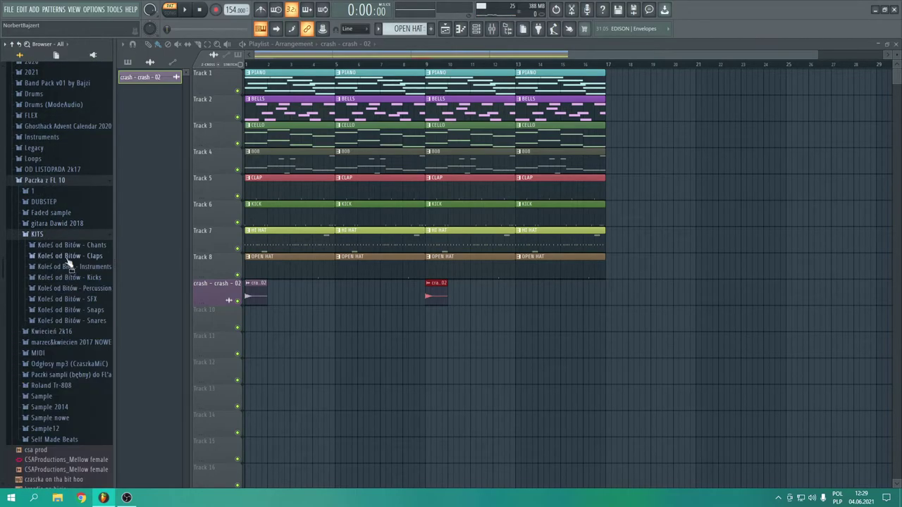
left_click(102, 289)
scroll(89, 262, "down", 4)
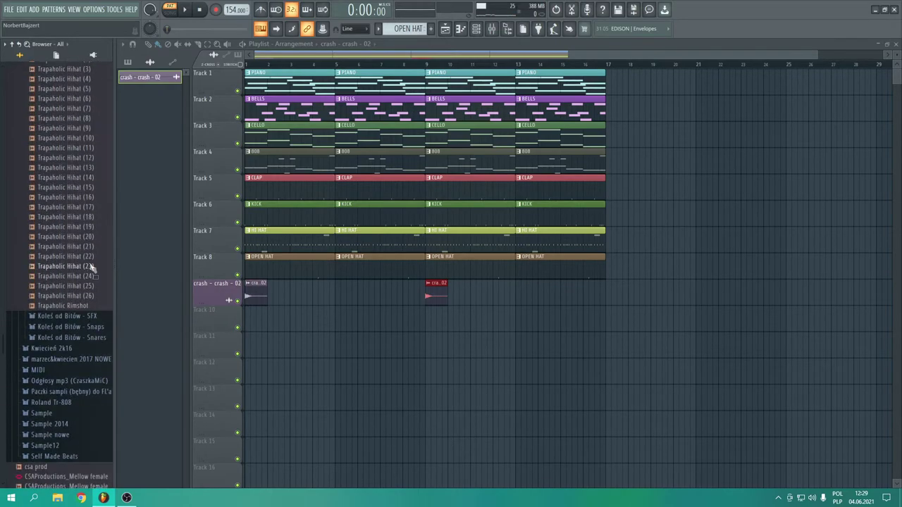
scroll(90, 262, "up", 5)
left_click(90, 245)
left_click(67, 195)
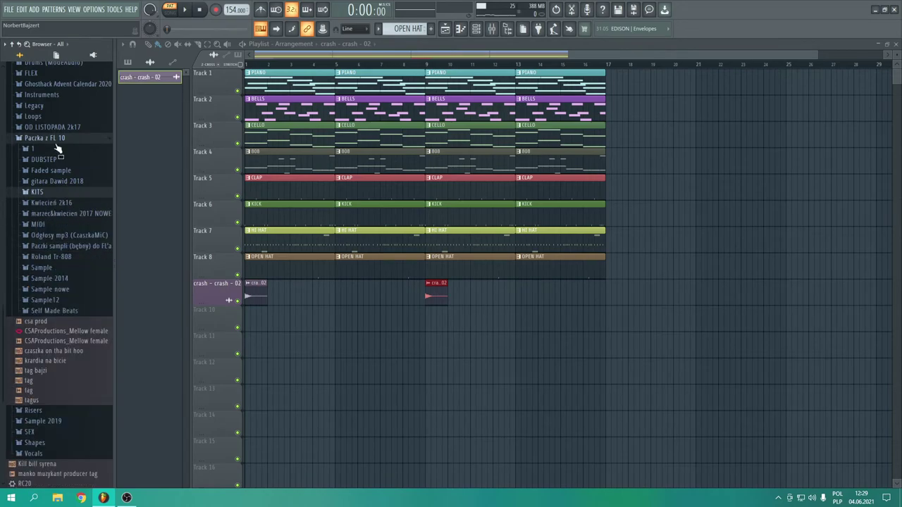
left_click(58, 141)
scroll(58, 147, "up", 1)
Open the Crashes folder of the Cymatics EDM Starter Pack's one-shot cymbals in the 2021 pack.
left_click(43, 265)
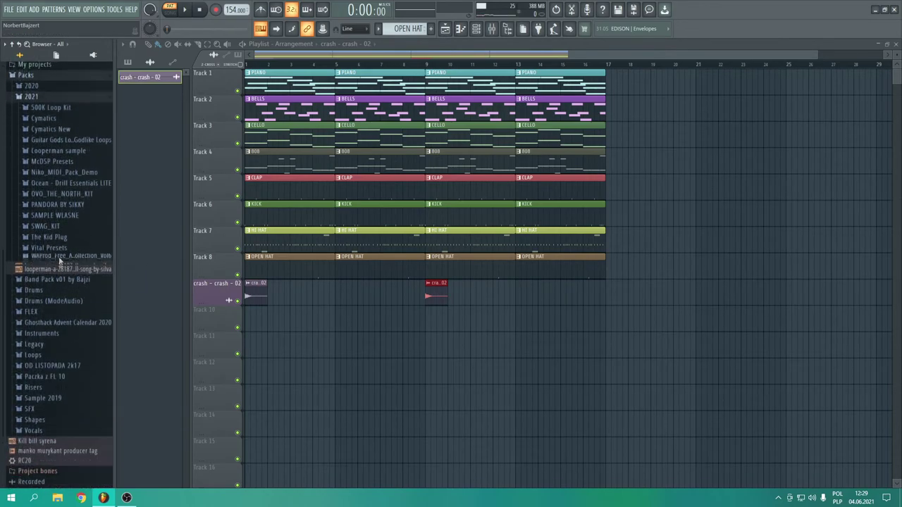
left_click(52, 121)
scroll(93, 113, "down", 3)
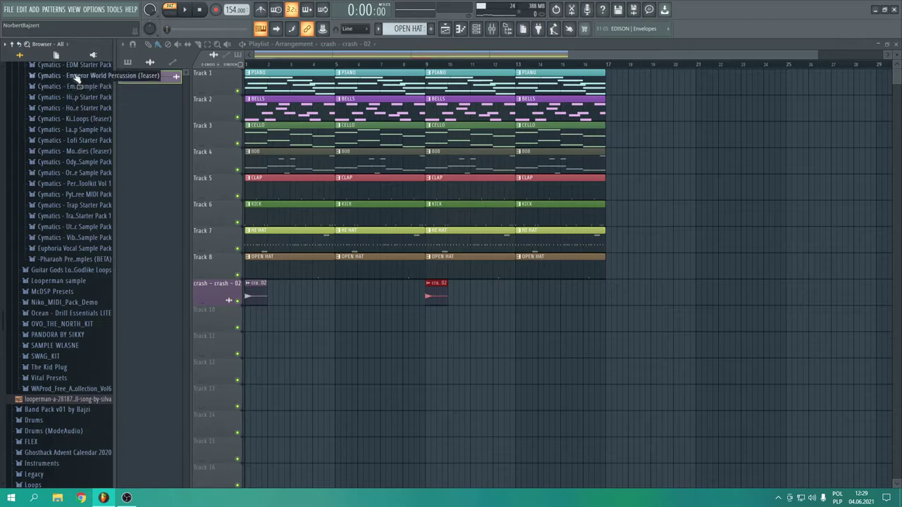
left_click(70, 65)
left_click(71, 88)
left_click(62, 110)
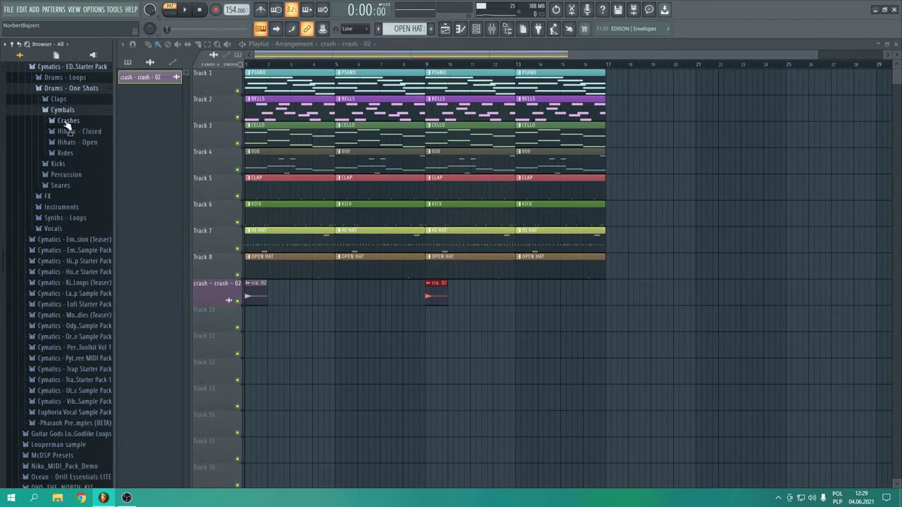
left_click(68, 121)
Audition the Cymatics crash samples and place Cymatics - Crash 15 on Track 10 at bar 1.
left_click(74, 151)
left_click(84, 143)
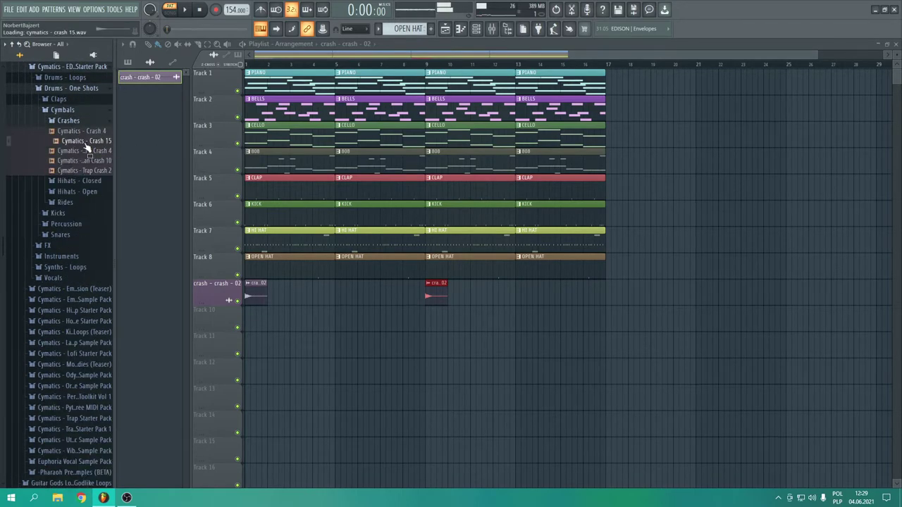
left_click_drag(74, 145, 106, 189)
left_click(90, 165)
left_click(92, 171)
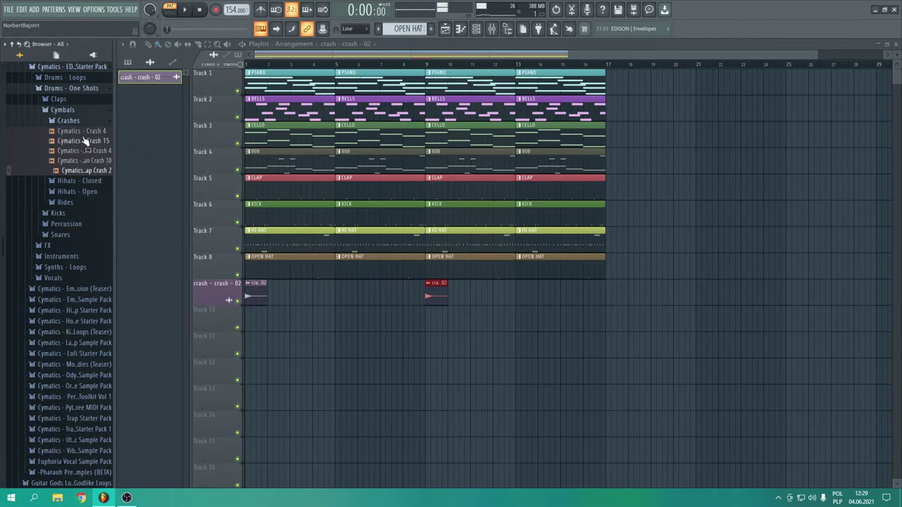
left_click(89, 133)
left_click(94, 143)
left_click_drag(91, 142, 211, 313)
Normalize and reverse the Cymatics - Crash 15 sample.
left_click(374, 274)
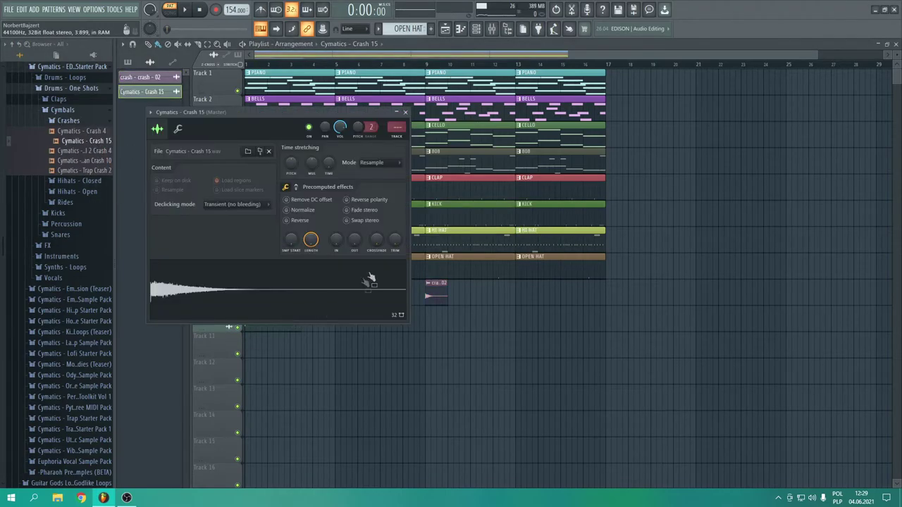
left_click(296, 210)
left_click(299, 220)
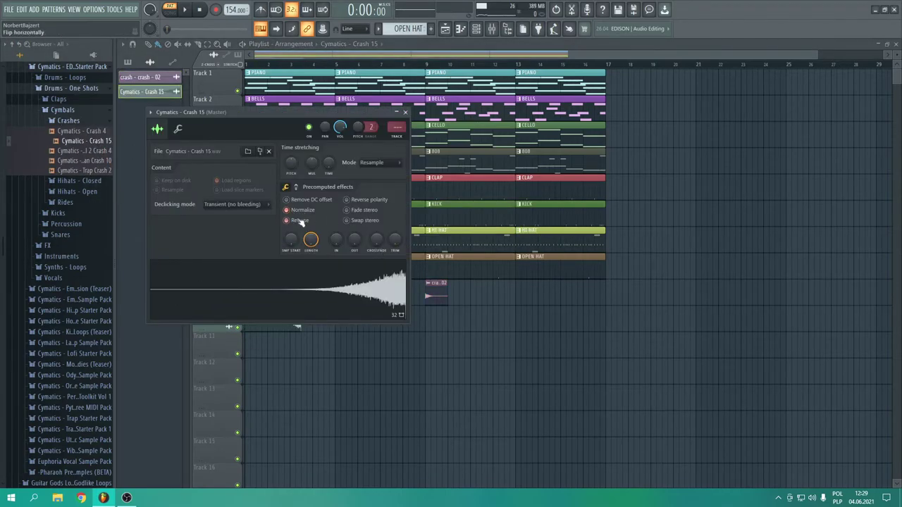
left_click(405, 113)
Fit the reversed Crash 15 clip into bars 7 and 8 on Track 10 and copy it to bars 15 and 16.
left_click_drag(283, 318, 409, 319)
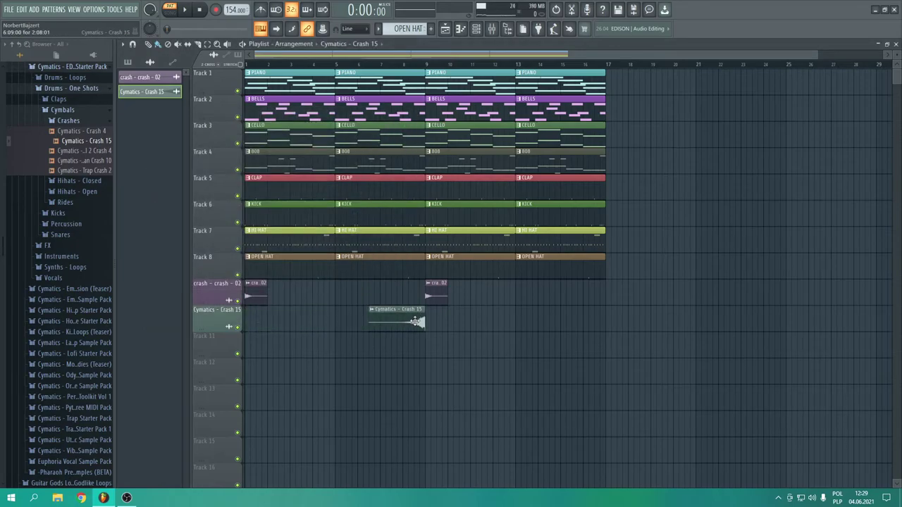
left_click(574, 323)
left_click_drag(622, 322, 605, 321)
right_click(605, 323)
left_click_drag(383, 326, 388, 327)
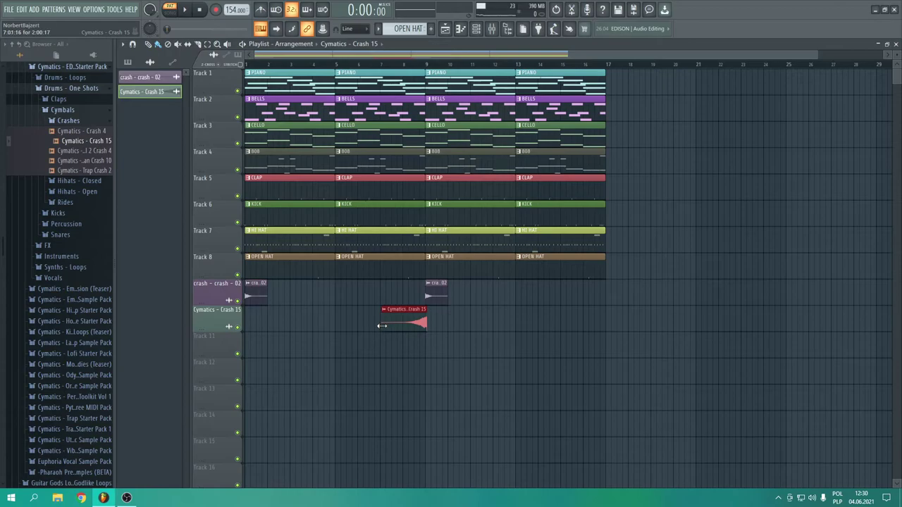
left_click_drag(396, 322, 575, 325)
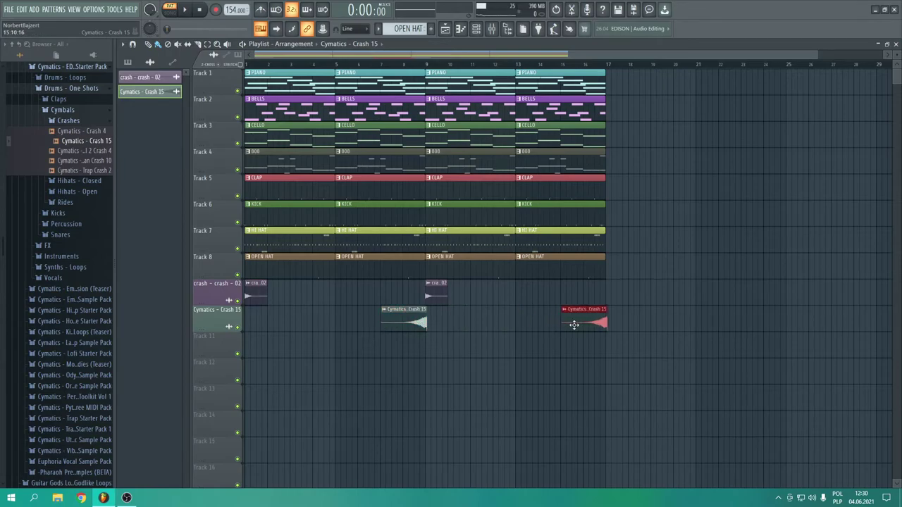
Adjust the channel volumes of the reversed Crash 15 and crash - crash - 02 samples.
double_click(580, 318)
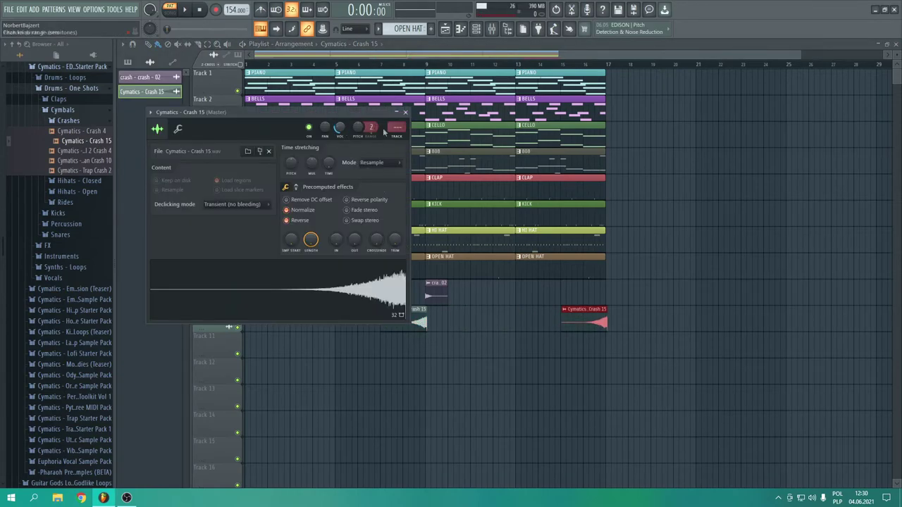
left_click(405, 113)
double_click(434, 289)
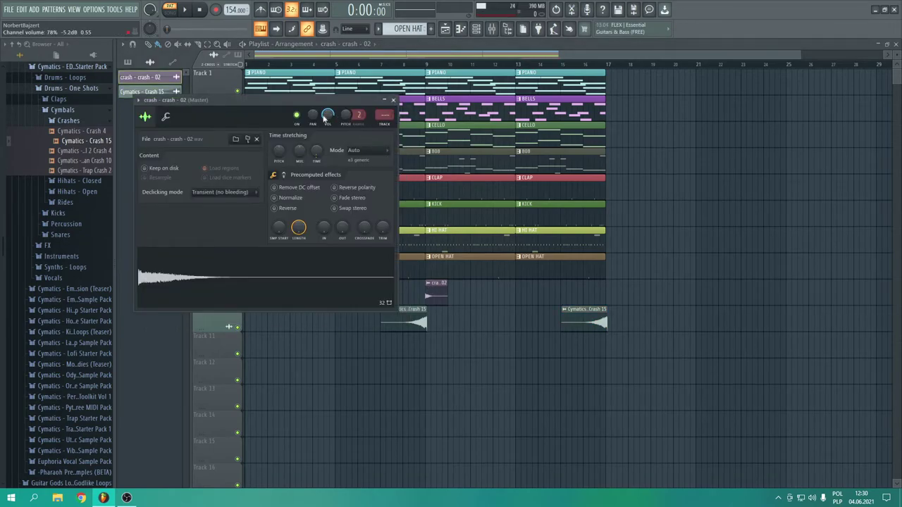
left_click(393, 100)
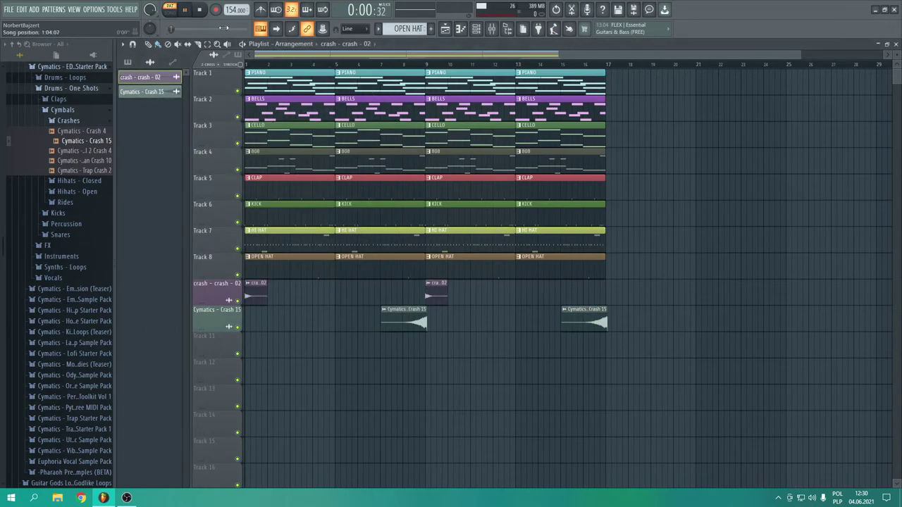
Switch playback to song mode and lower the crash - crash - 02 channel volume to about 64%.
left_click(170, 12)
left_click(201, 11)
double_click(256, 284)
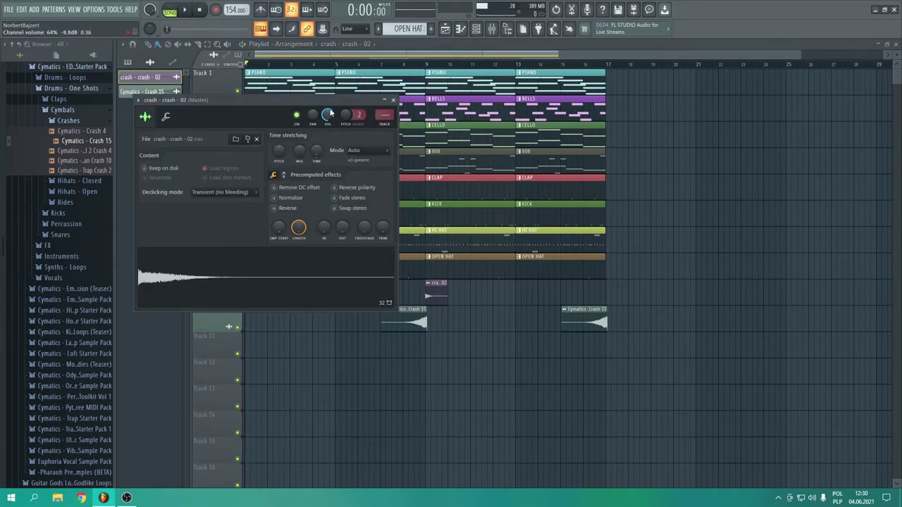
left_click(392, 100)
Browse the Cymatics EDM, Hip Hop and House starter packs for a different crash sample.
left_click(84, 120)
left_click(74, 110)
left_click(83, 90)
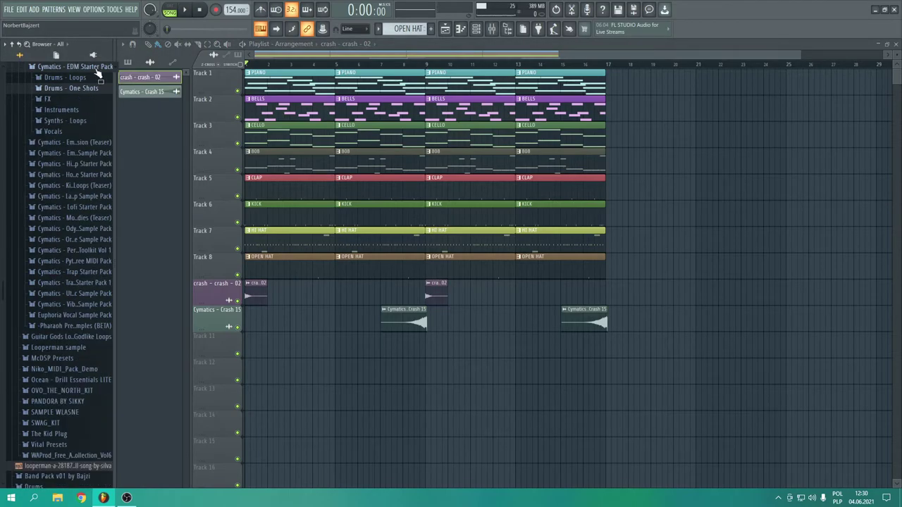
left_click(97, 67)
left_click(72, 99)
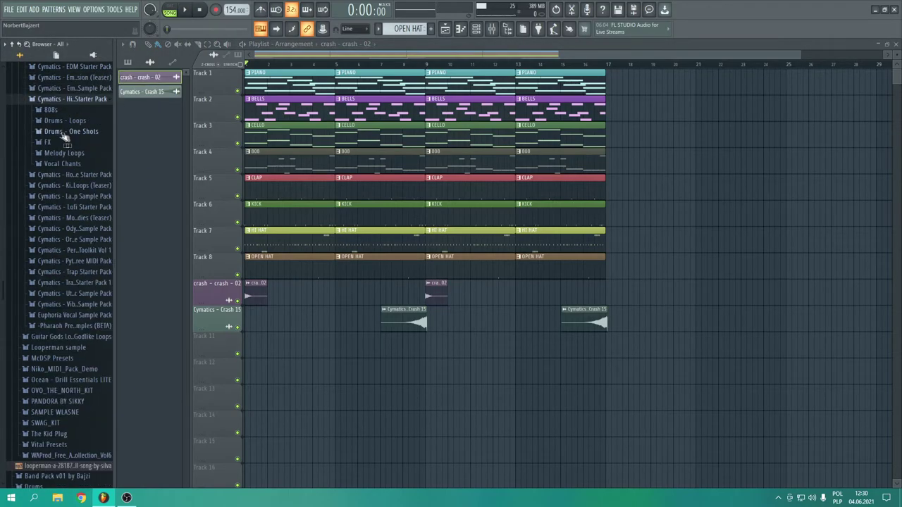
left_click(69, 132)
left_click(63, 153)
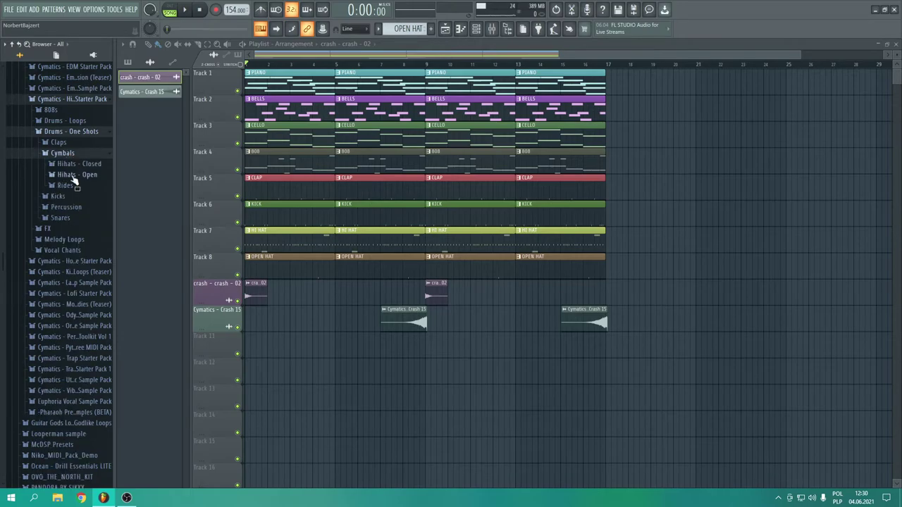
left_click(63, 153)
left_click(70, 132)
left_click(73, 99)
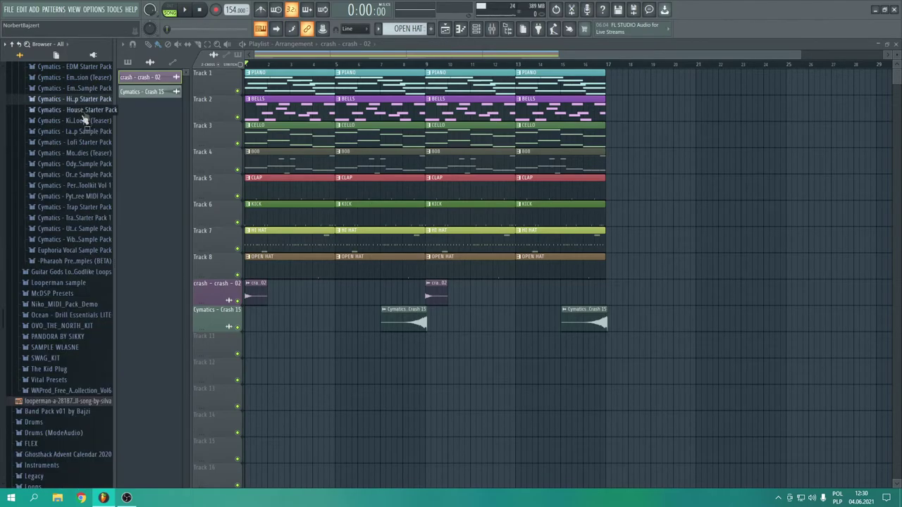
left_click(81, 110)
left_click(81, 110)
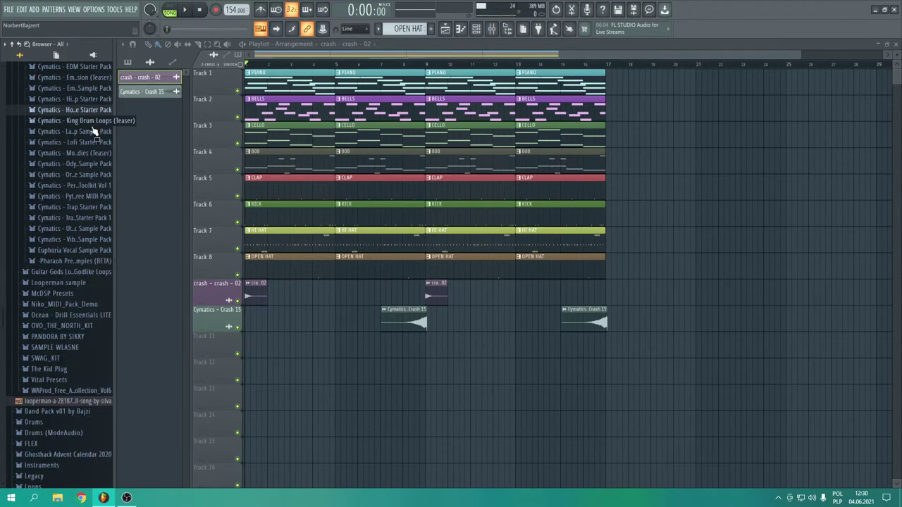
Replace crash - crash - 02 with Cymatics - Weight Crash from the Trap Starter Pack's cymbals and adjust its time stretching.
left_click(80, 208)
left_click(56, 240)
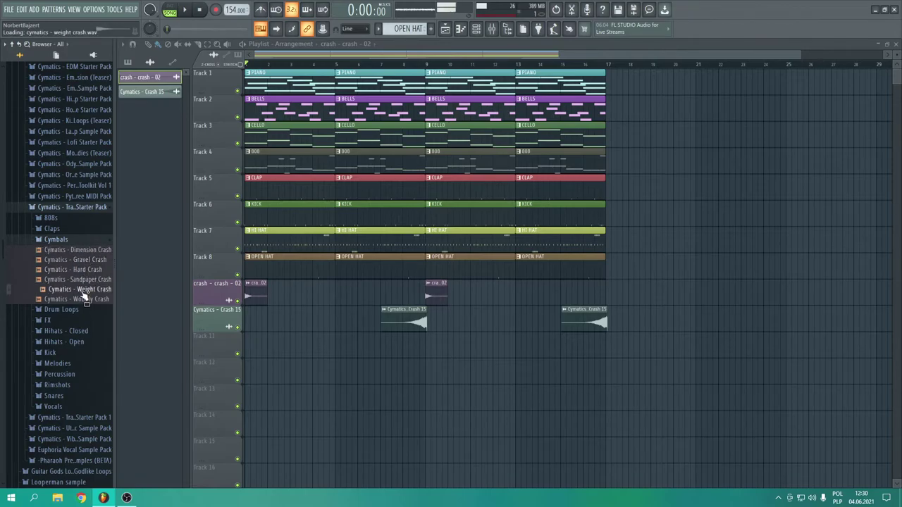
left_click_drag(229, 308, 252, 287)
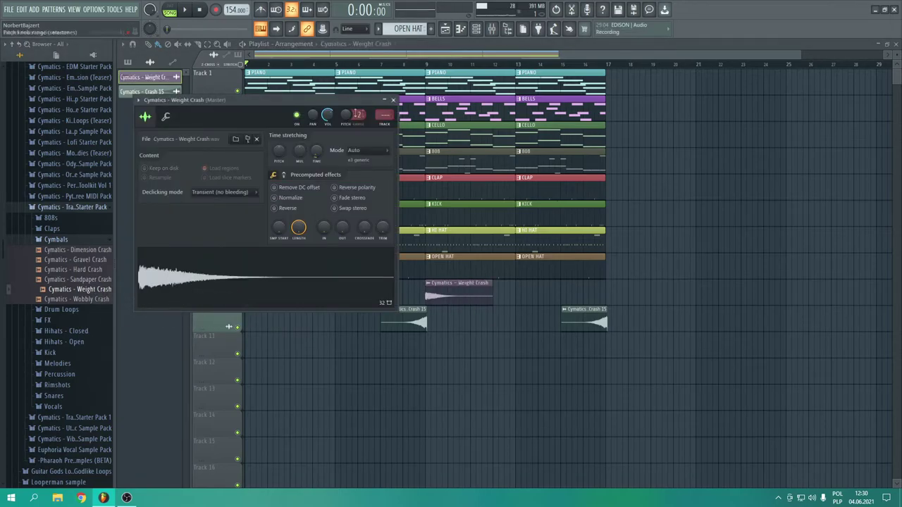
right_click(320, 153)
left_click(334, 159)
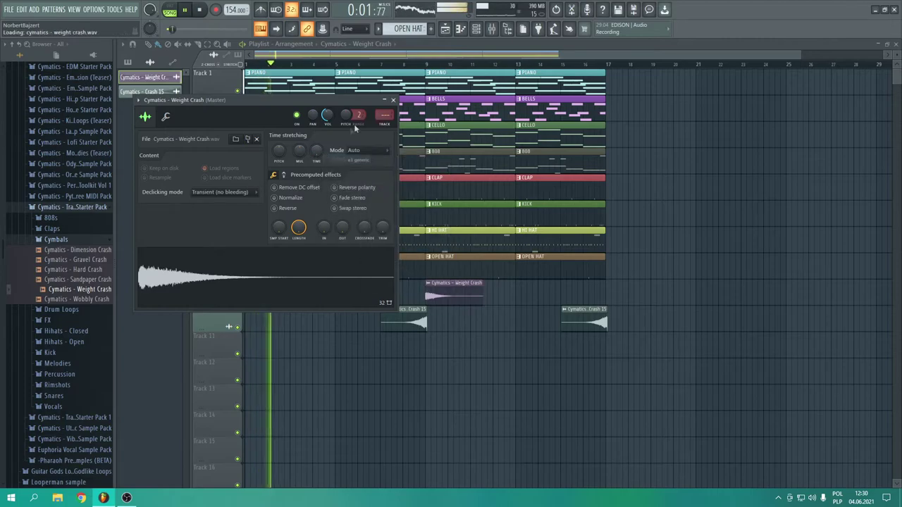
left_click(393, 100)
Set the Weight Crash channel volume to about 44% and adjust the reversed Crash 15 channel's volume while the song plays.
double_click(266, 295)
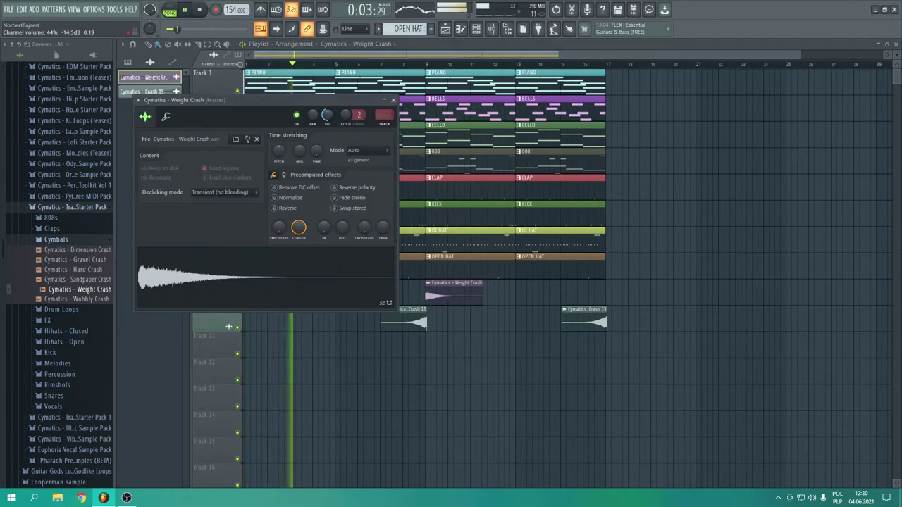
left_click(393, 100)
double_click(403, 322)
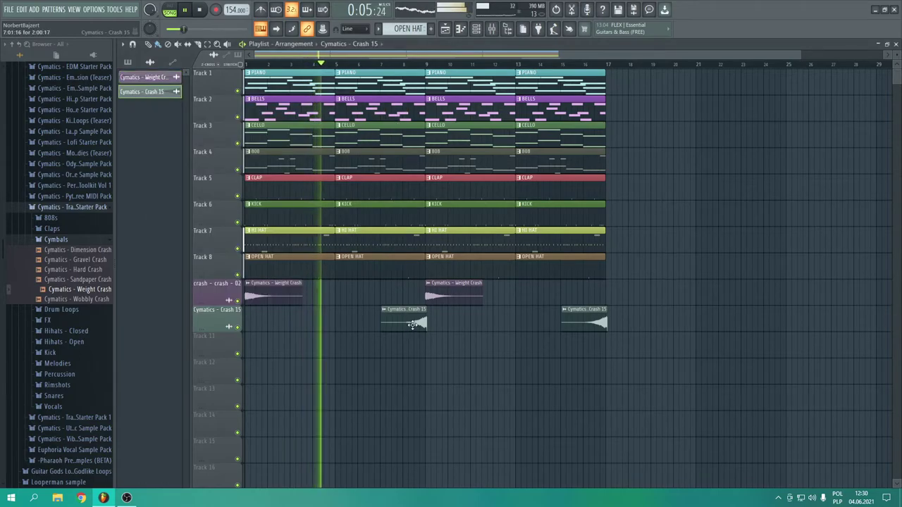
left_click(405, 112)
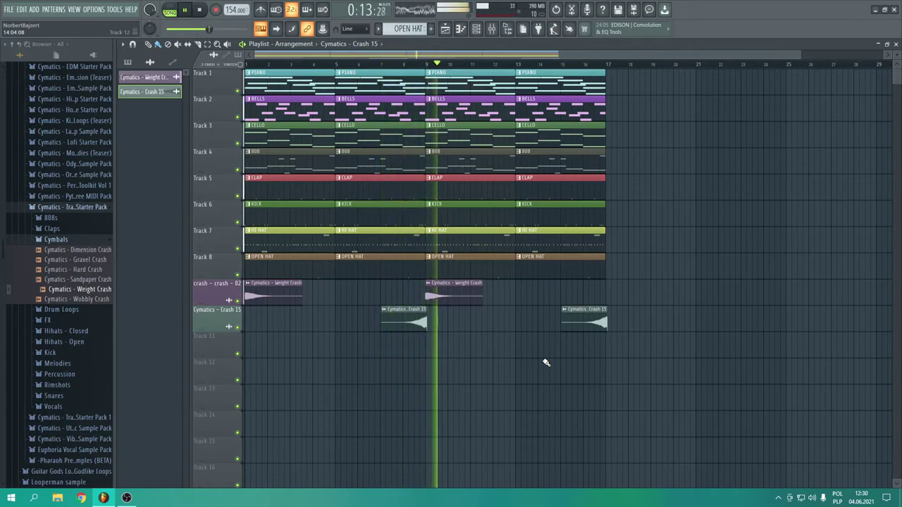
Set the reversed Crash 15 channel volume to about 23%.
double_click(399, 323)
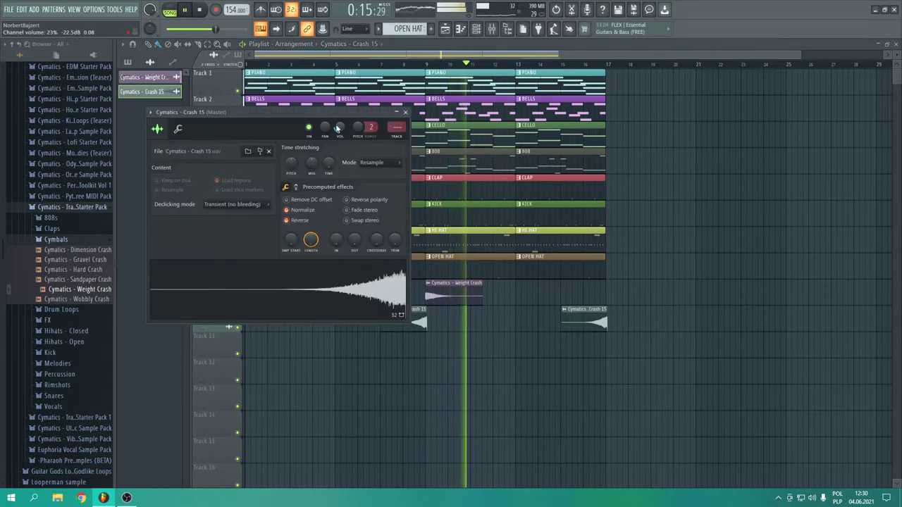
left_click(405, 112)
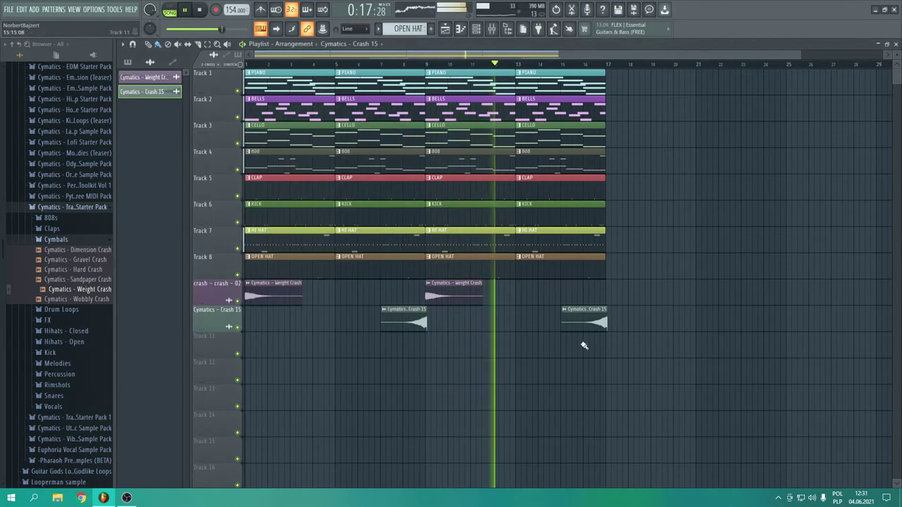
Select every clip in bars 1 to 16 and duplicate them starting at bar 17.
left_click_drag(620, 365, 243, 69)
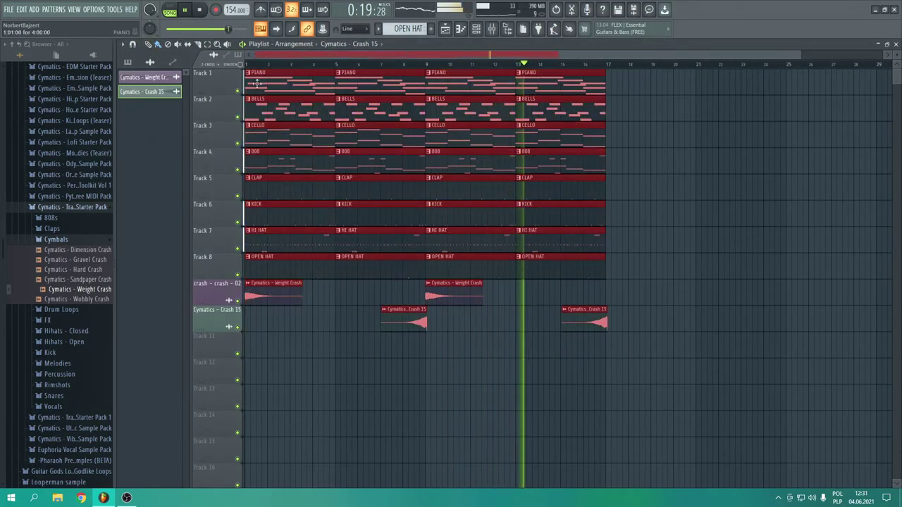
key("ctrl+b")
left_click_drag(632, 85, 620, 84)
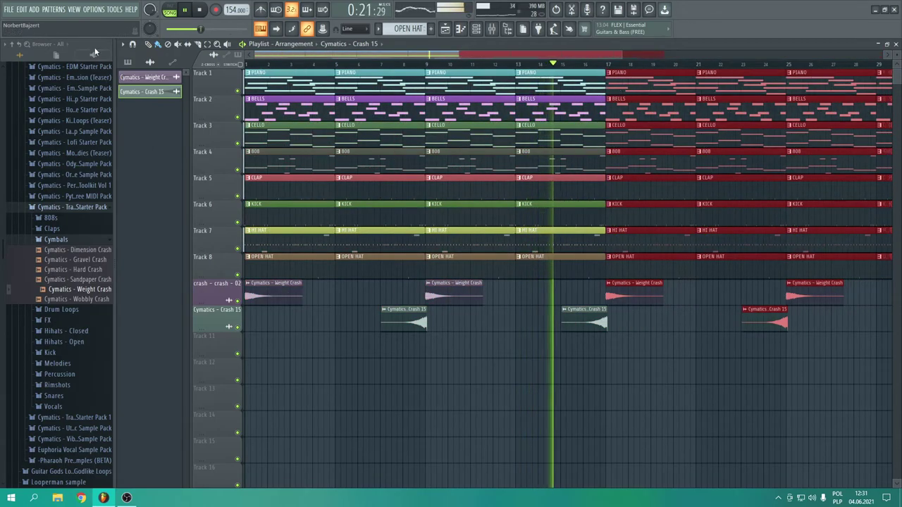
Add a time marker named intro at the start of the song and stop playback.
left_click(123, 43)
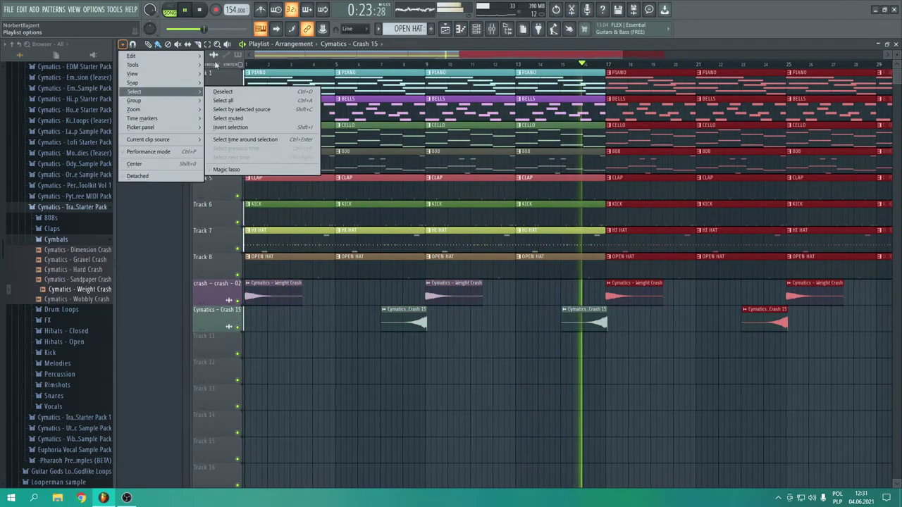
left_click(141, 126)
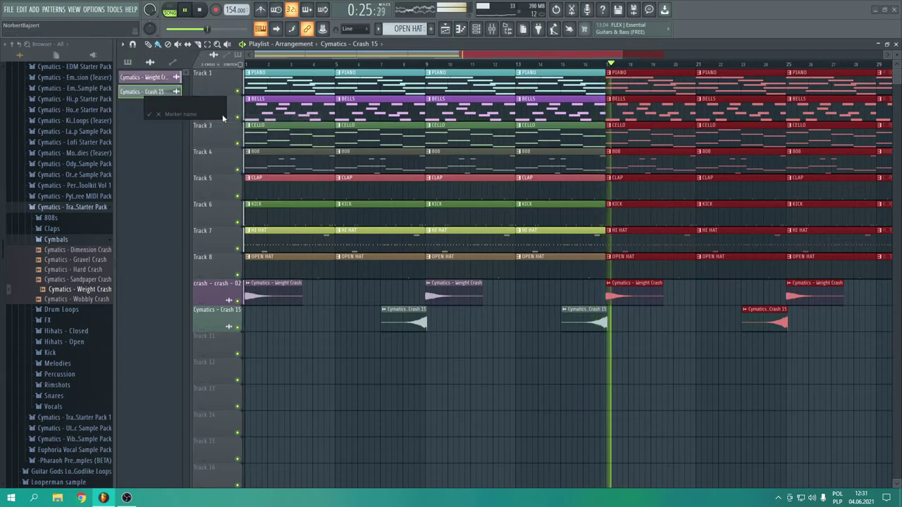
key("space")
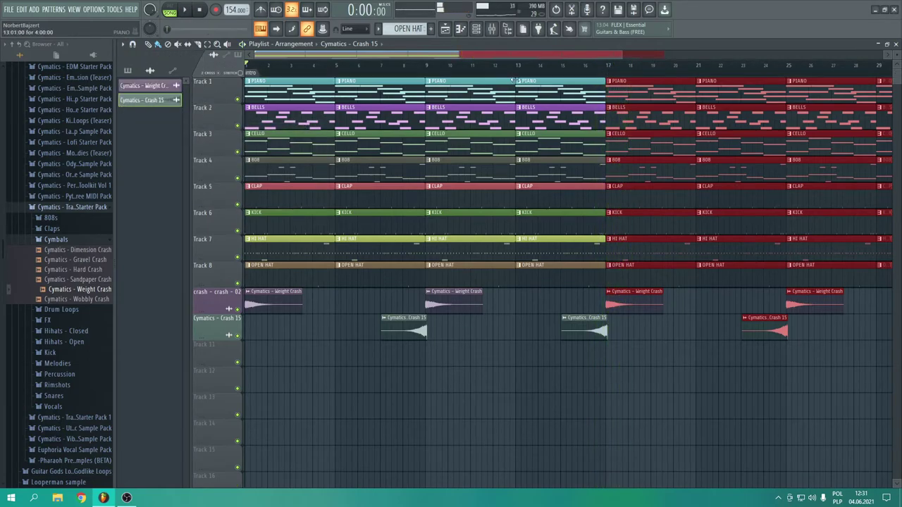
Delete the crash, reversed crash, 808, clap, kick, hi-hat and open hat clips from bars 1 to 8.
right_click(284, 314)
right_click(282, 307)
right_click(396, 331)
left_click_drag(371, 271, 246, 176)
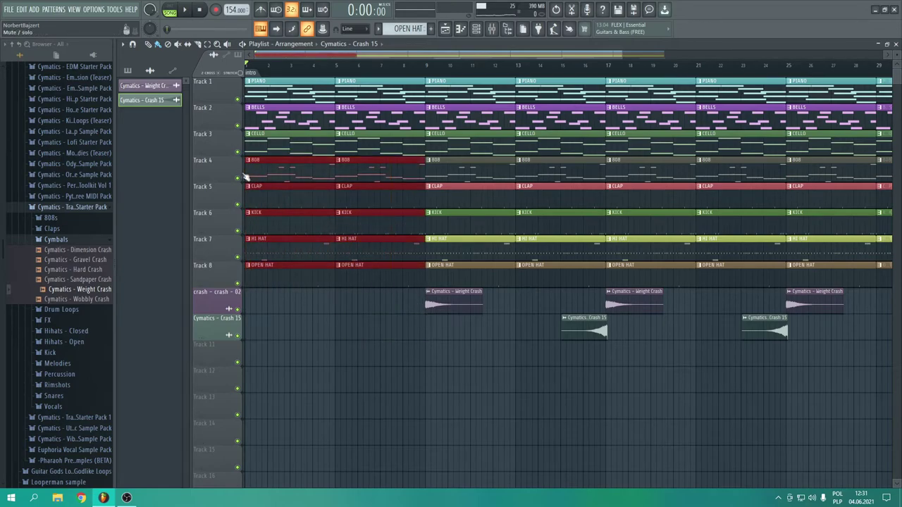
key("Delete")
Remove the bells from bars 1 to 8 and the cello from bars 1 to 4, previewing the intro.
right_click(288, 119)
key("space")
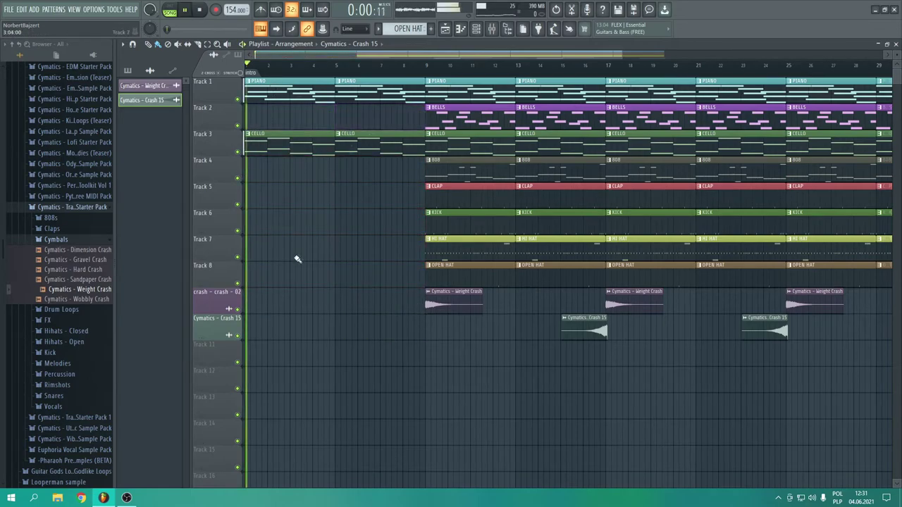
right_click(289, 153)
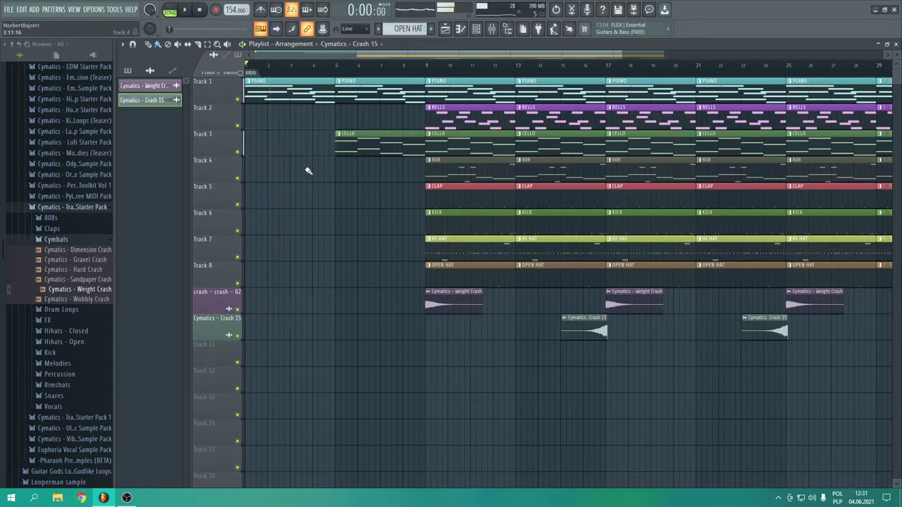
key("space")
key("space")
key("space")
Load Fruity parametric EQ 2 on the Master track and pull band 7 down into a high cut at about 683 Hz.
left_click(493, 30)
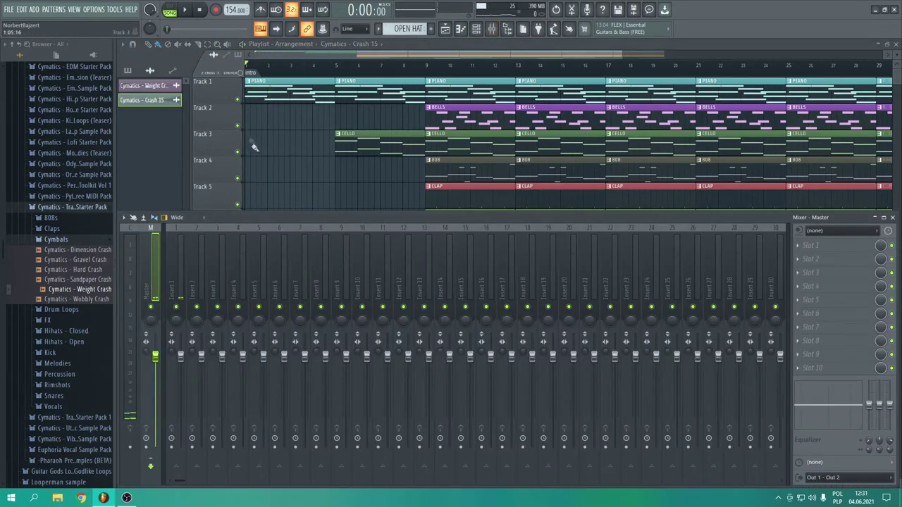
left_click(801, 248)
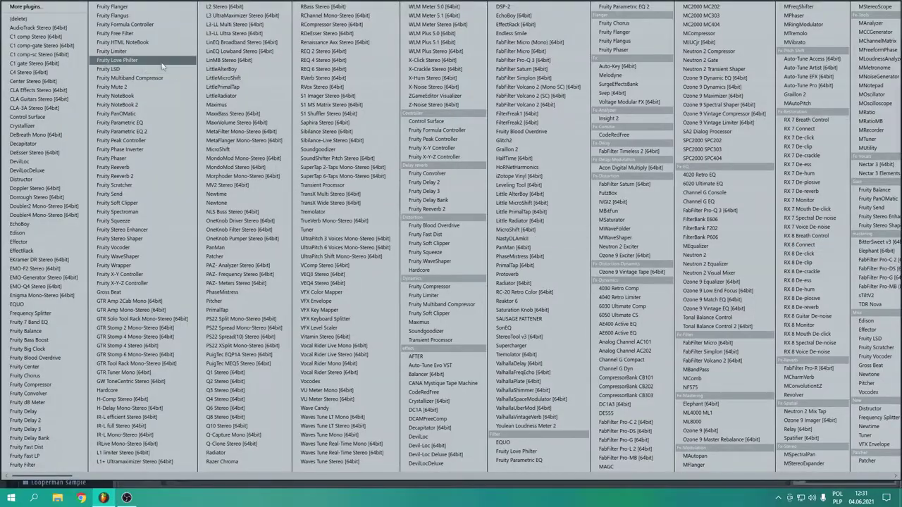
left_click(141, 132)
key("space")
left_click_drag(381, 196, 223, 243)
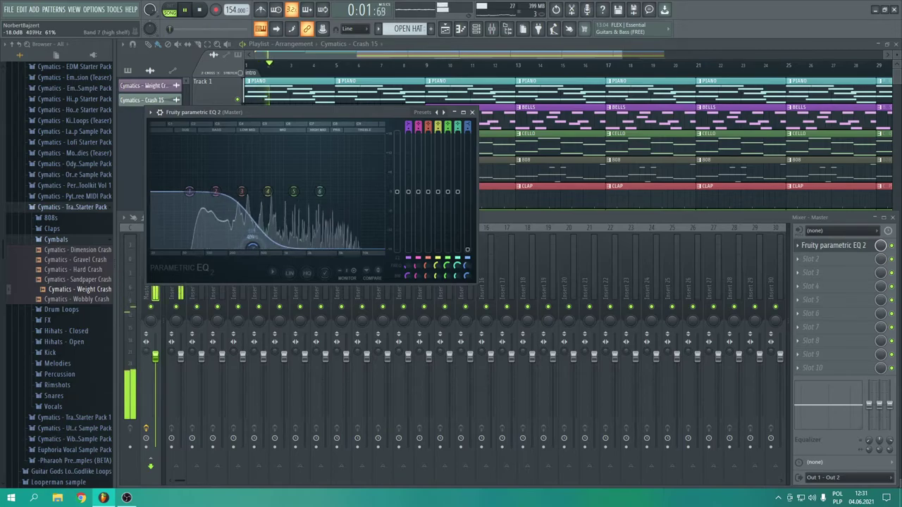
left_click_drag(238, 246, 298, 247)
key("space")
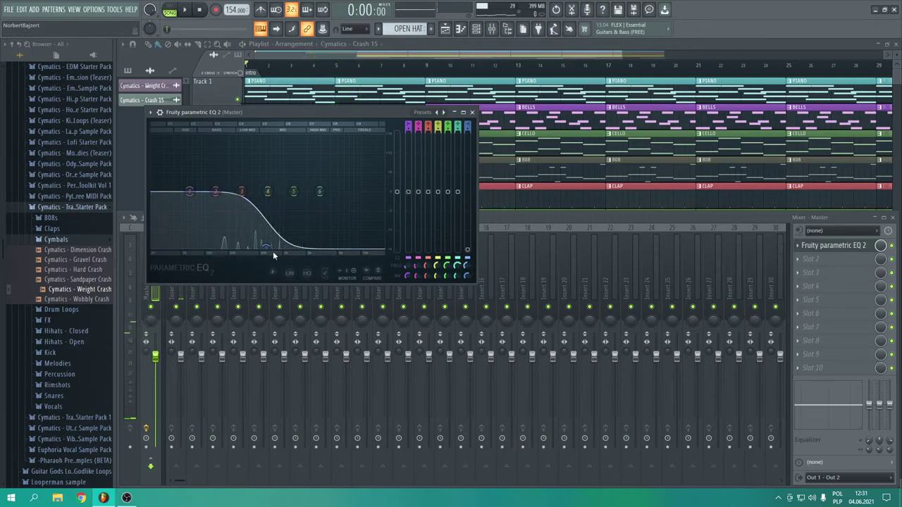
Make a time selection over bars 1 to 4 in the playlist and bring the mixer back.
right_click(464, 271)
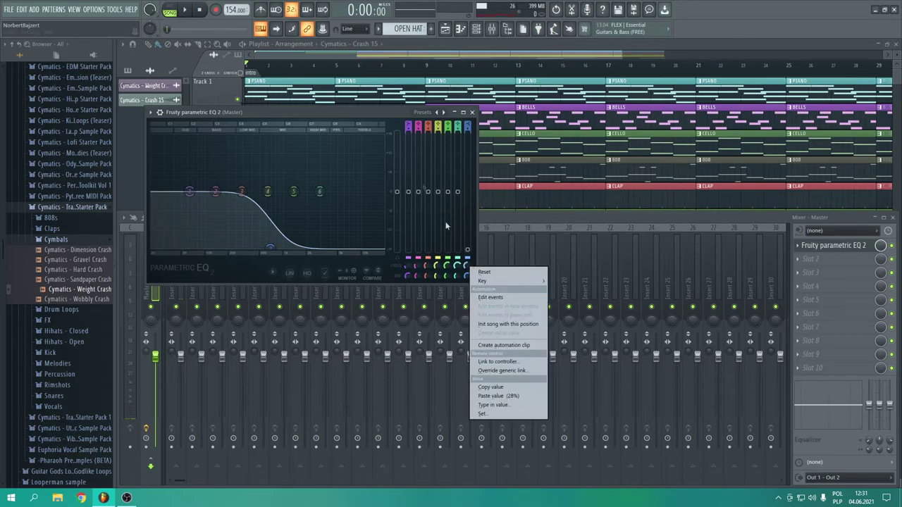
left_click(333, 67)
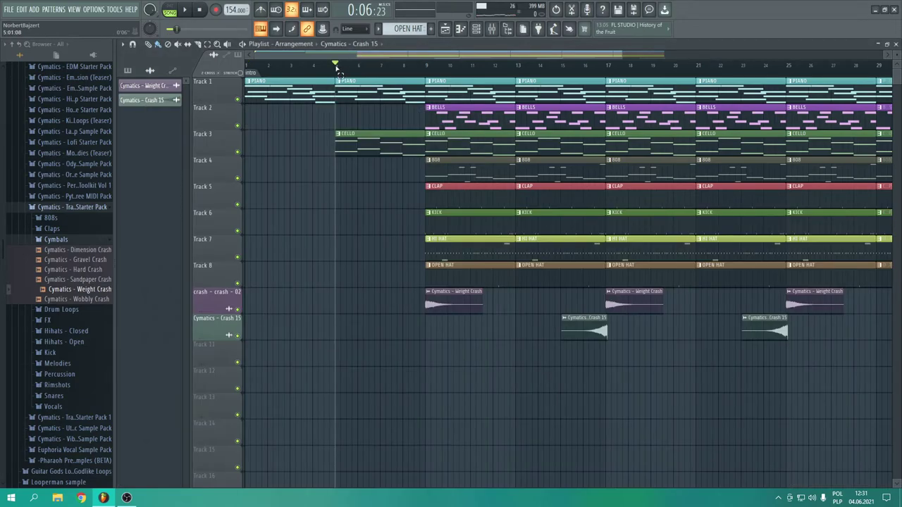
left_click_drag(336, 71, 198, 83)
left_click(492, 28)
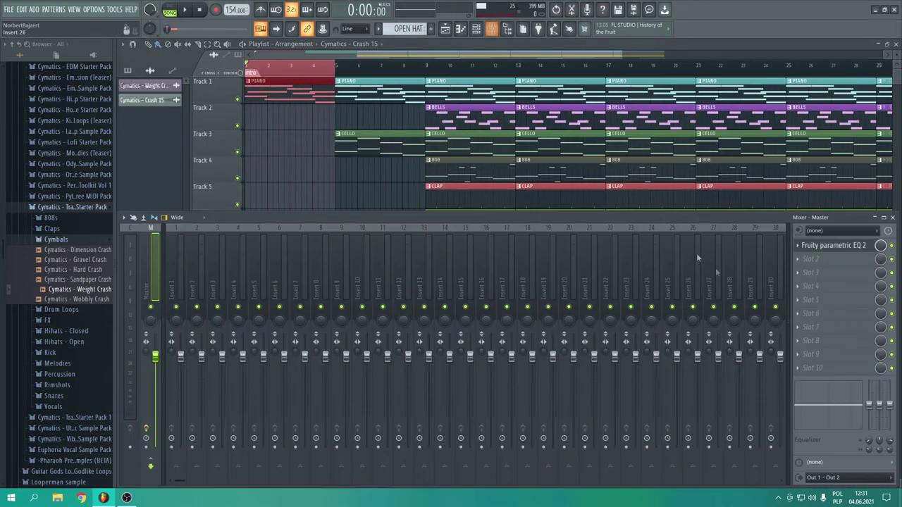
Create an automation clip for the Master EQ's band 7 width over bars 1 to 4.
left_click(822, 247)
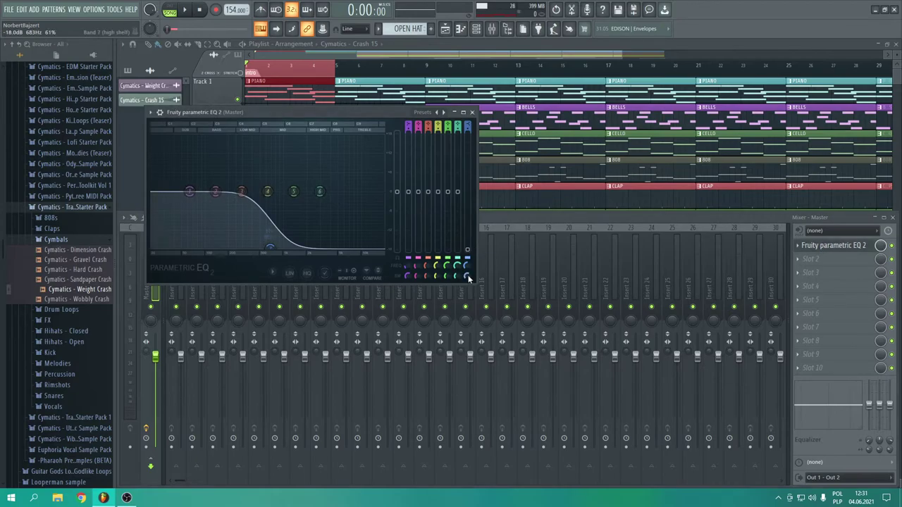
right_click(468, 277)
left_click(503, 346)
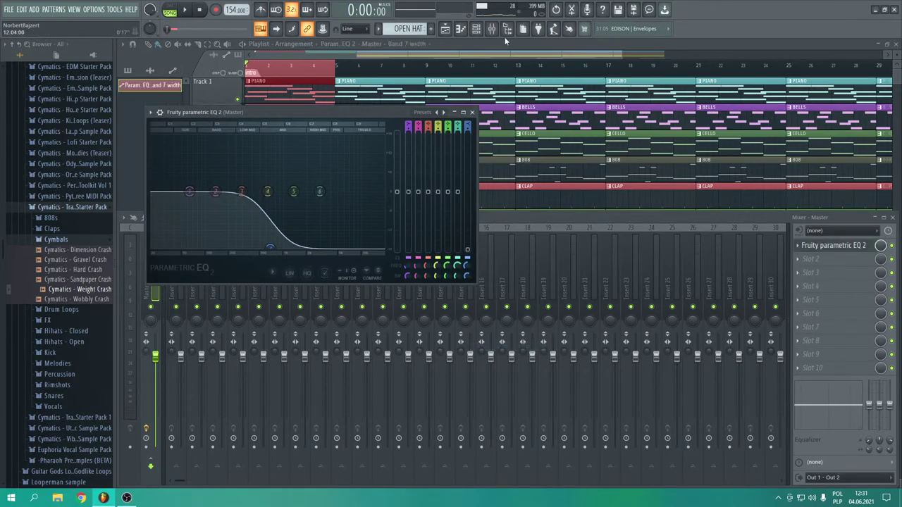
Sweep the Master EQ's band 7 frequency up and back down, previewing the intro to find the starting cutoff.
mouse_move(470, 282)
left_mouse_down()
mouse_move(470, 265)
mouse_move(470, 299)
left_mouse_up()
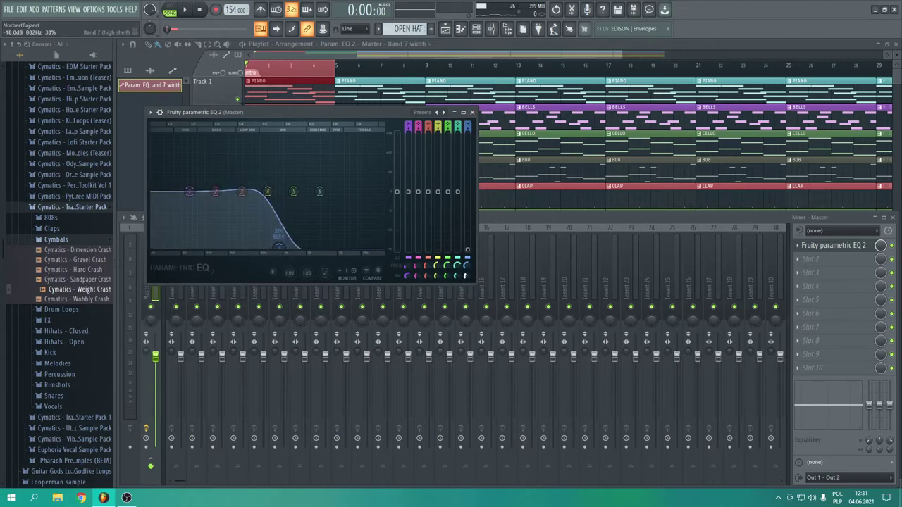
left_click_drag(468, 265, 467, 232)
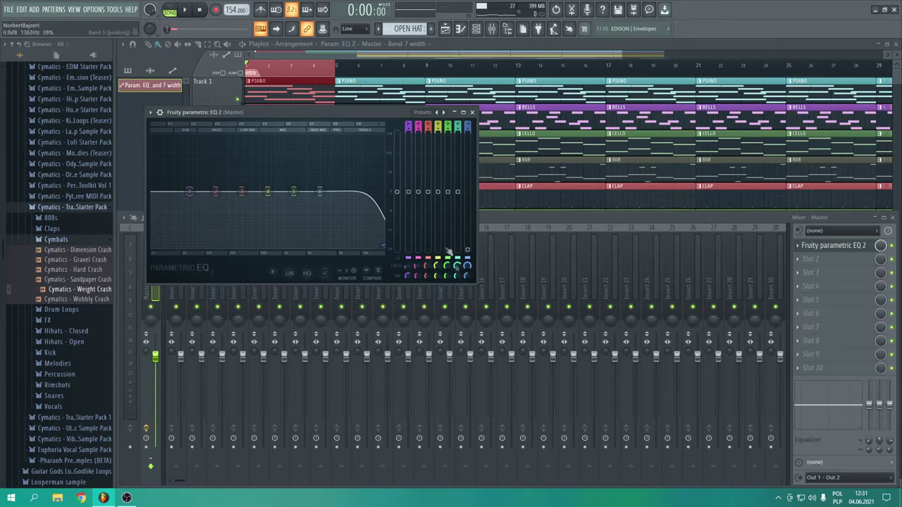
left_click(467, 249)
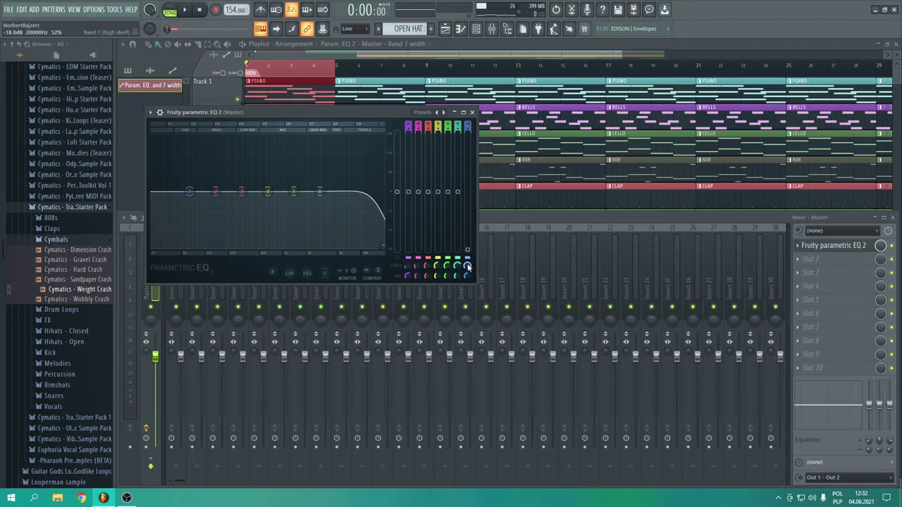
key("space")
key("space")
left_click_drag(468, 266, 467, 313)
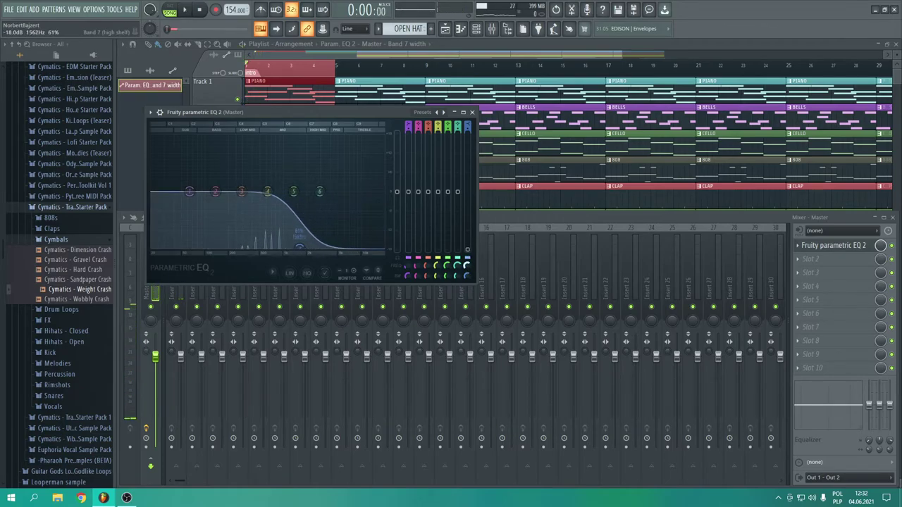
key("space")
key("space")
left_click_drag(285, 247, 280, 246)
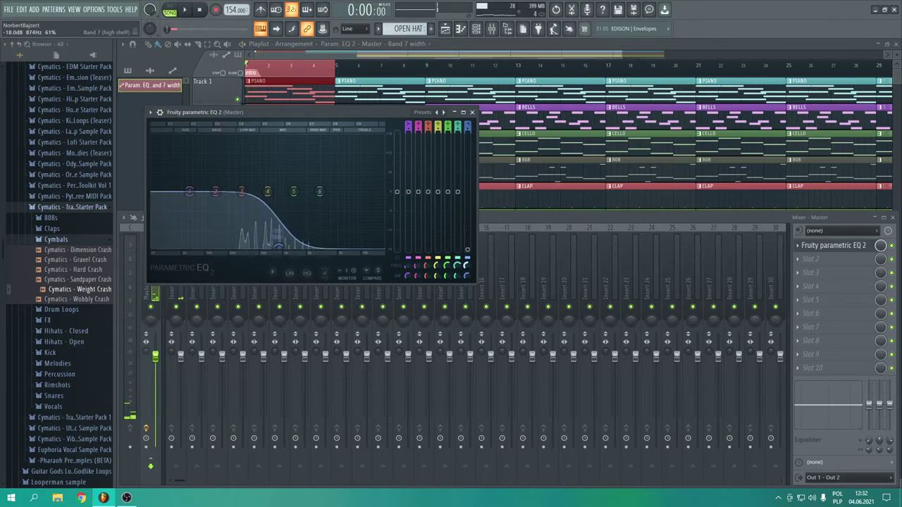
Create an automation clip for the EQ's band 7 frequency over bars 1 to 4 and delete the band 7 width clip.
right_click(466, 266)
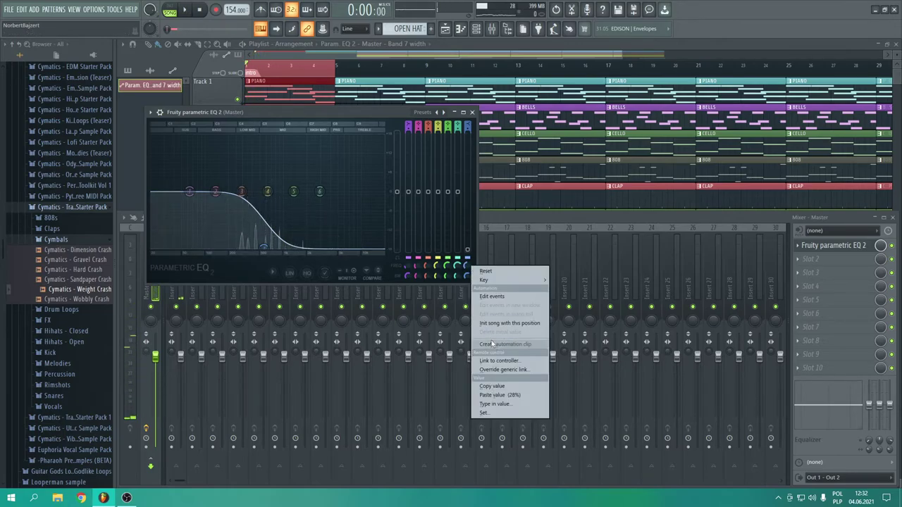
left_click(507, 326)
left_click(473, 113)
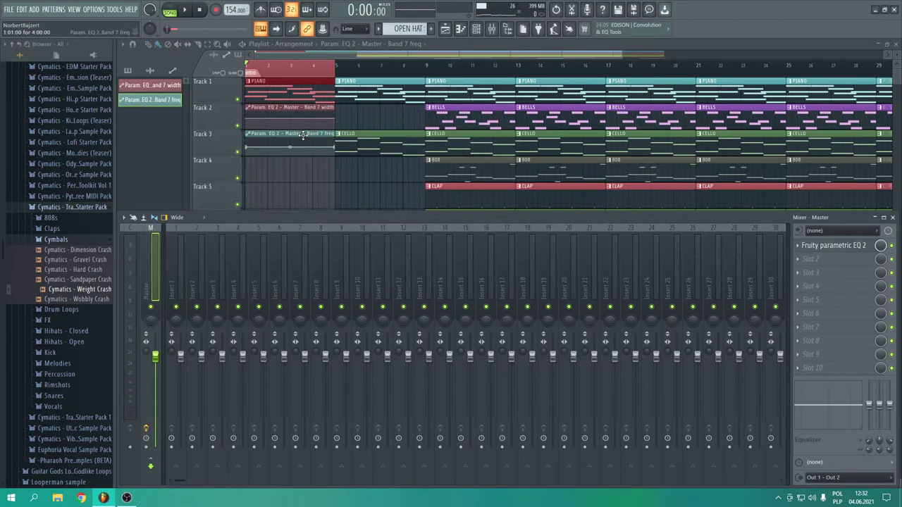
right_click(307, 106)
key("F9")
key("space")
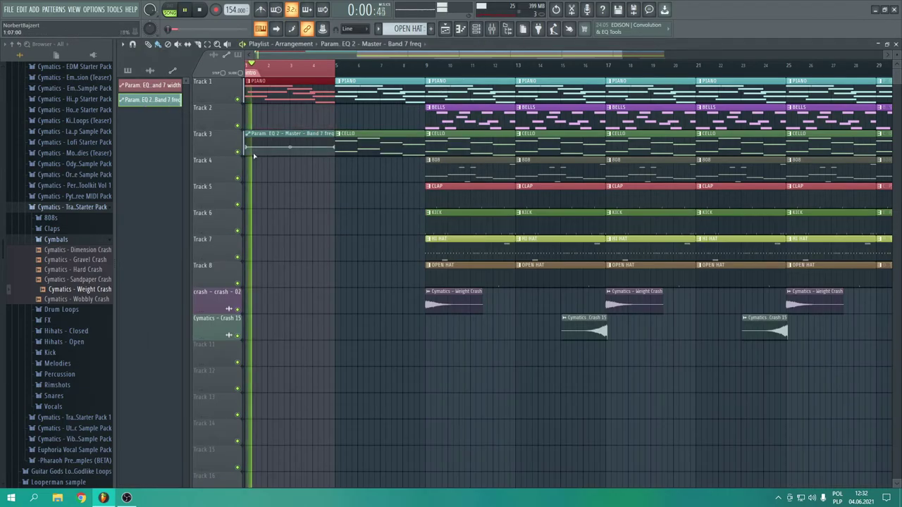
Raise the end point of the band 7 frequency automation and bend it into a slowly rising curve across the intro.
left_click_drag(336, 147, 287, 163)
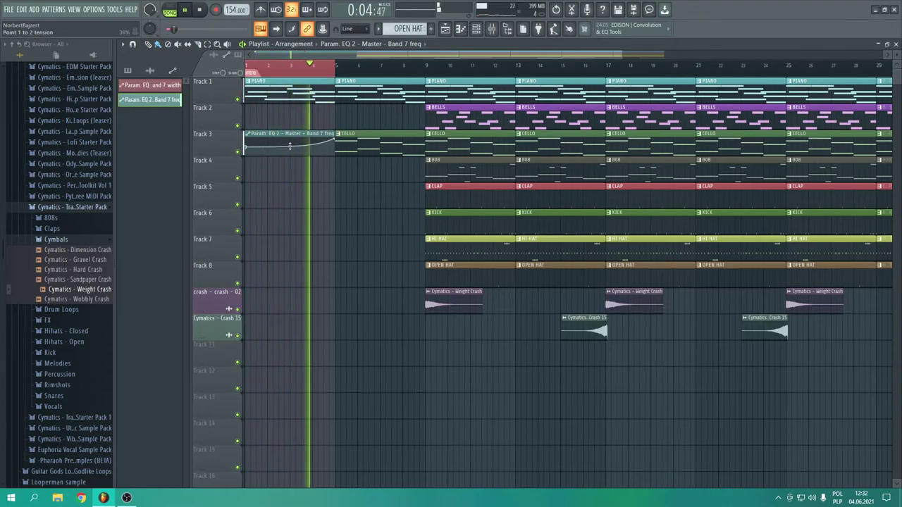
key("space")
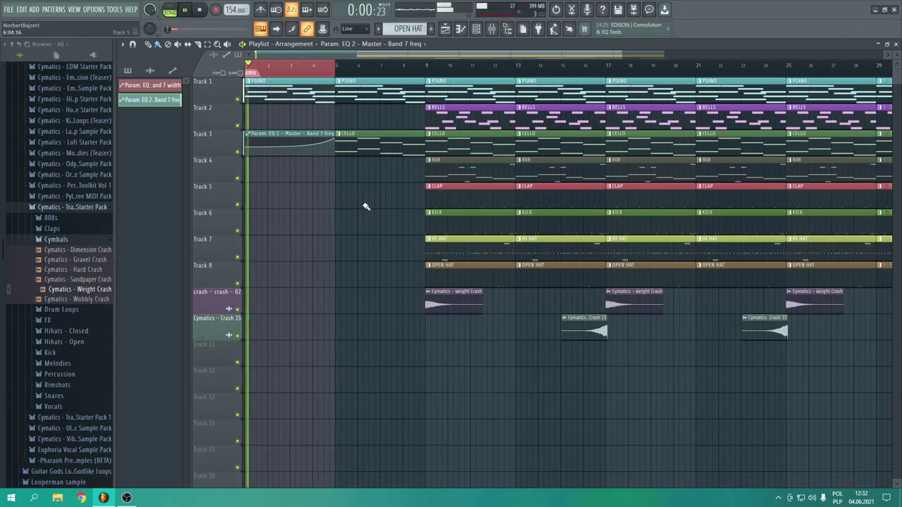
left_click(251, 65)
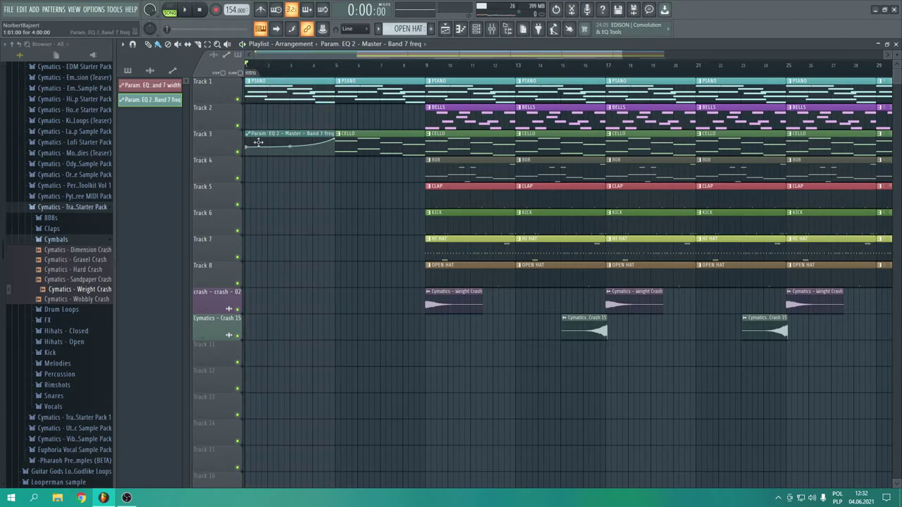
Collapse the Cymbals, Trap Starter Pack and Cymatics New folders in the sample browser.
left_click(58, 240)
left_click(81, 208)
scroll(79, 208, "up", 5)
left_click(51, 238)
Copy the reversed Crash 15 clip to bars 7 and 8 so it ends at bar 9.
left_click_drag(585, 331, 402, 336)
right_click(426, 74)
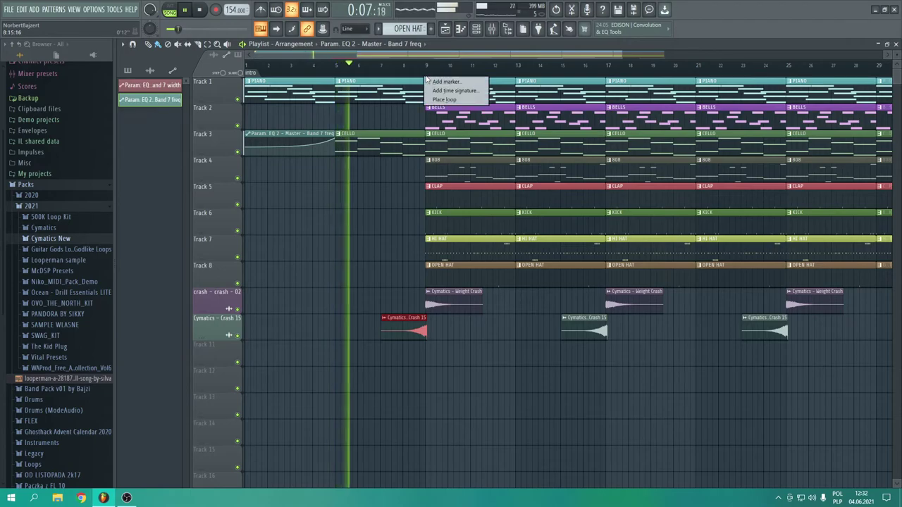
left_click(434, 83)
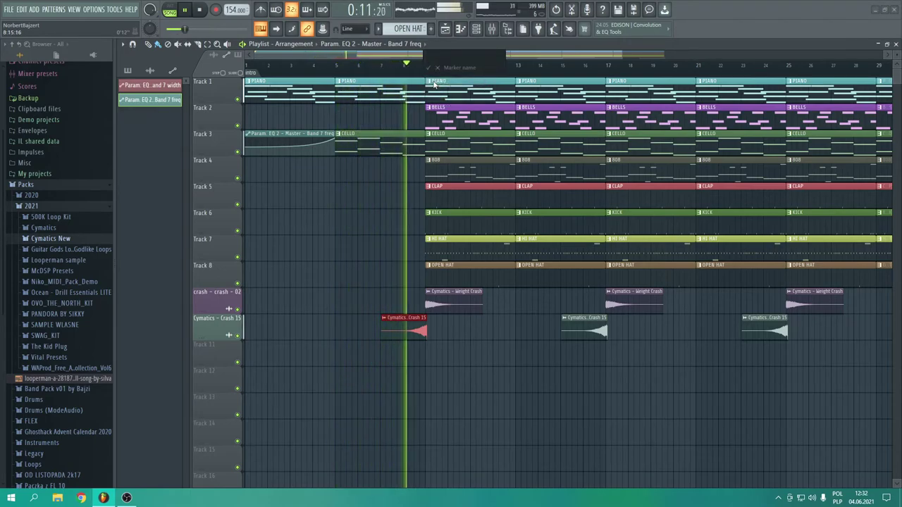
left_click(330, 264)
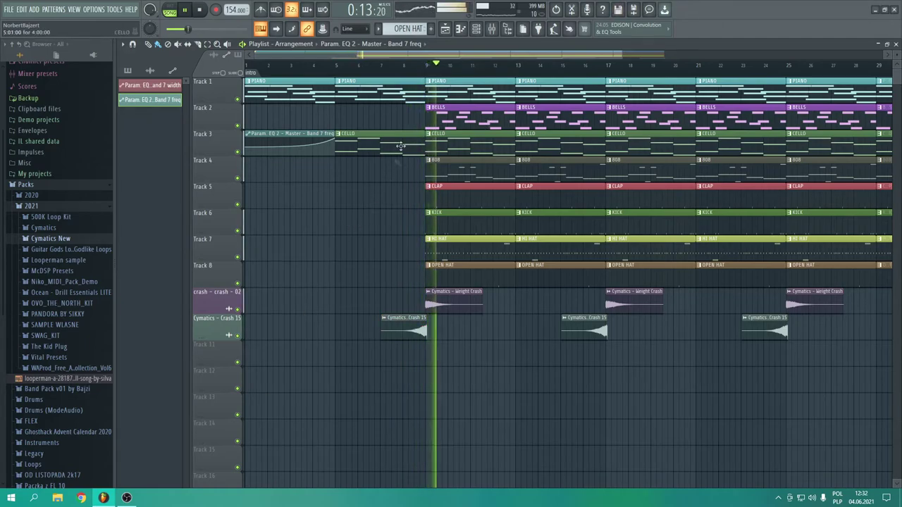
Stop playback and collapse the 2021 folder under Packs in the sample browser.
key("space")
scroll(69, 250, "up", 1)
left_click(67, 248)
left_click(68, 226)
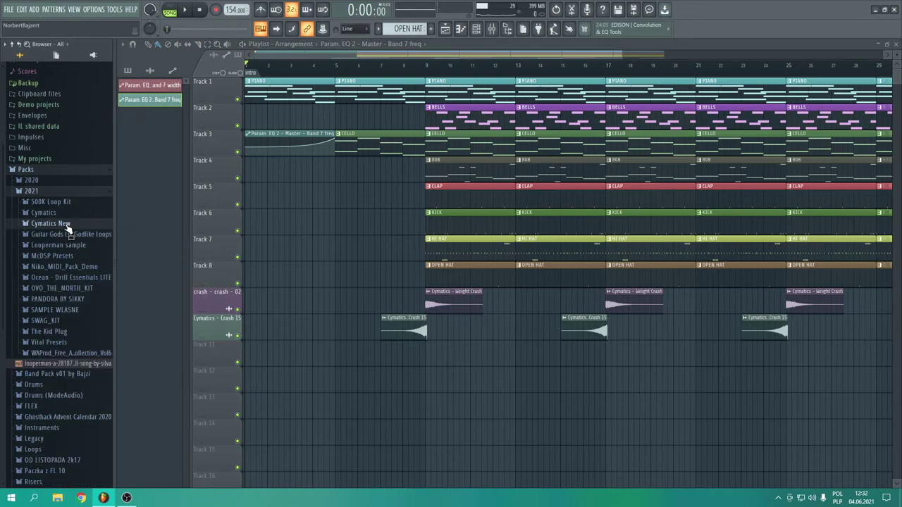
left_click(79, 194)
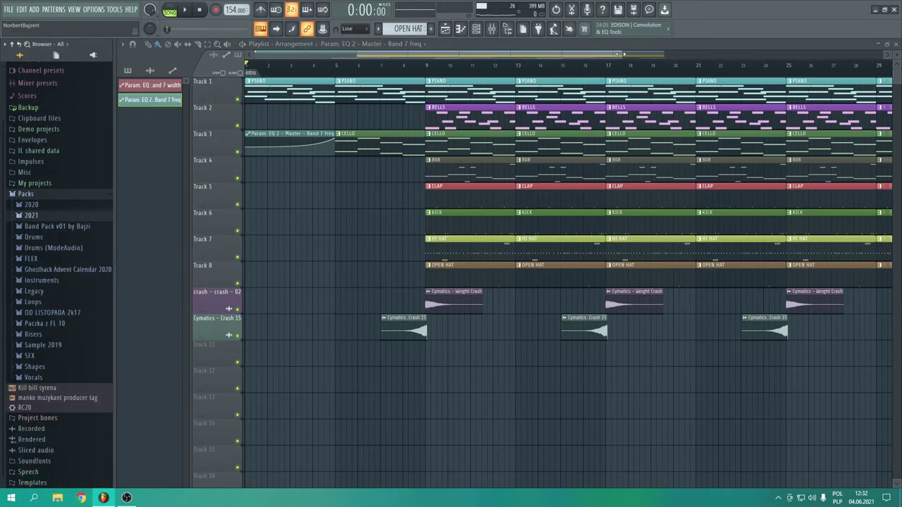
Shift all clips from bar 9 onward to start at bar 17, and move the reversed Crash 15 lead-in to bars 15 and 16.
left_click_drag(620, 54, 662, 55)
left_click_drag(645, 392, 363, 90)
left_click_drag(362, 150, 465, 150)
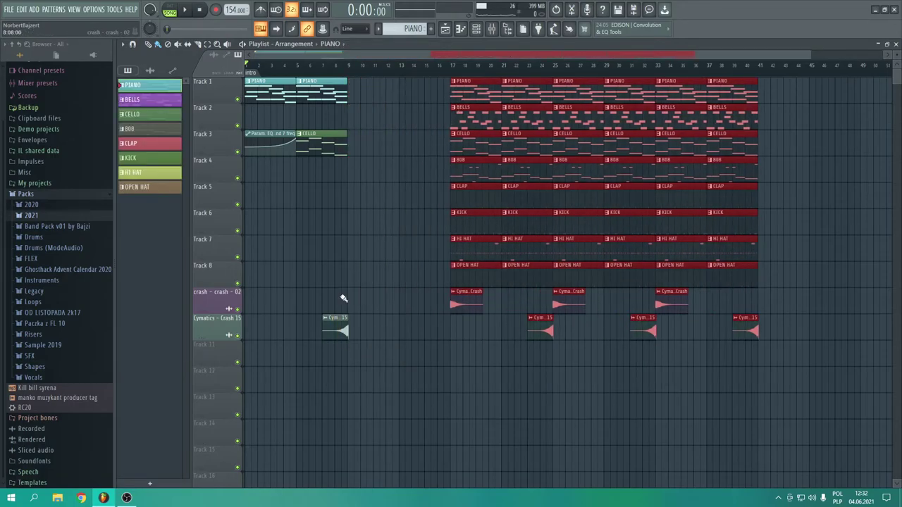
left_click(334, 331)
left_click_drag(427, 335, 433, 335)
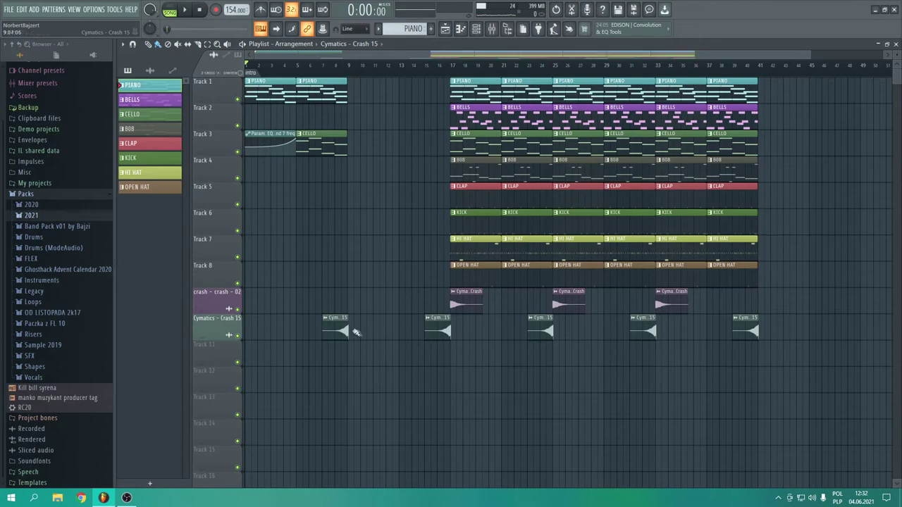
Fill bars 9 to 16 with PIANO and CELLO clips, stretch the band 7 frequency automation to end at bar 9, and audition the intro.
left_click_drag(365, 153, 427, 148)
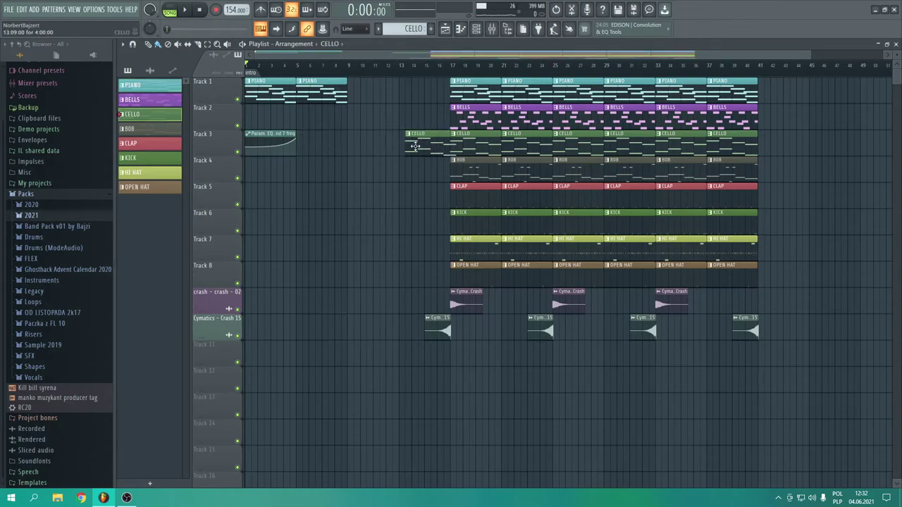
mouse_move(362, 98)
left_mouse_down()
mouse_move(266, 92)
mouse_move(368, 103)
left_mouse_up()
left_click_drag(296, 134, 305, 134)
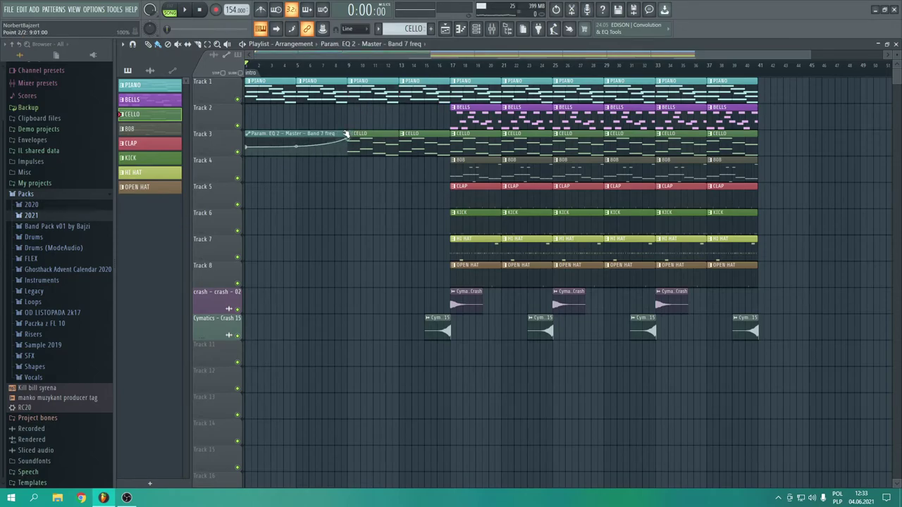
key("space")
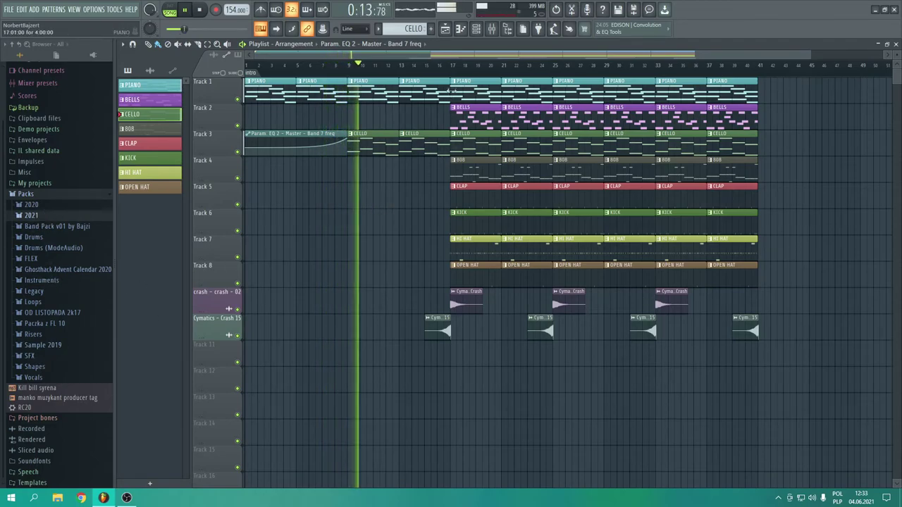
key("space")
Add the tag bajzi sample from the Paczka z FL 10 pack to Track 11 as an audio clip.
left_click(63, 323)
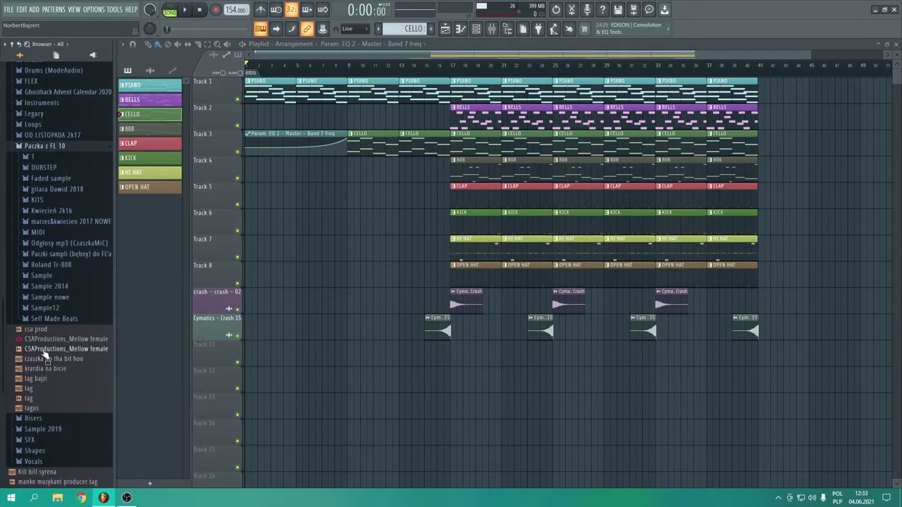
left_click_drag(237, 366, 249, 358)
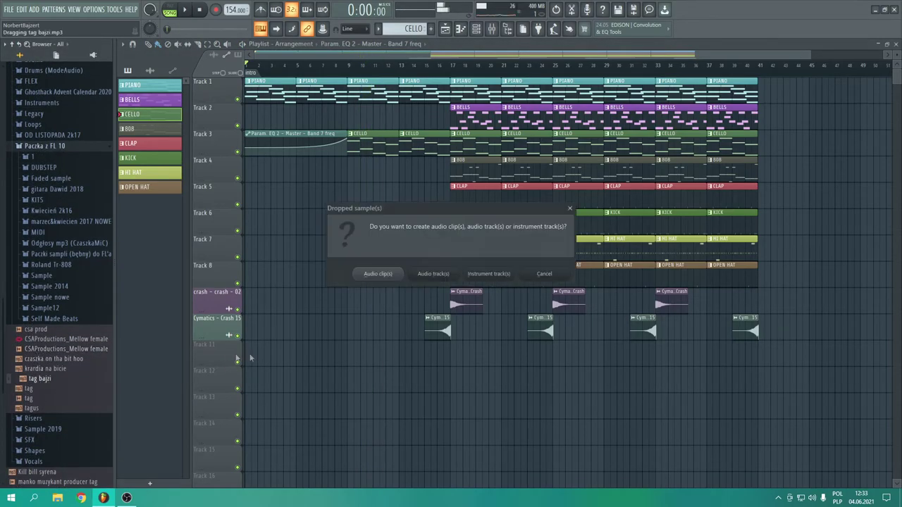
left_click(380, 273)
Lower the tag bajzi sample's pitch shift to about -220 cents in its channel settings.
left_click_drag(808, 51, 459, 54)
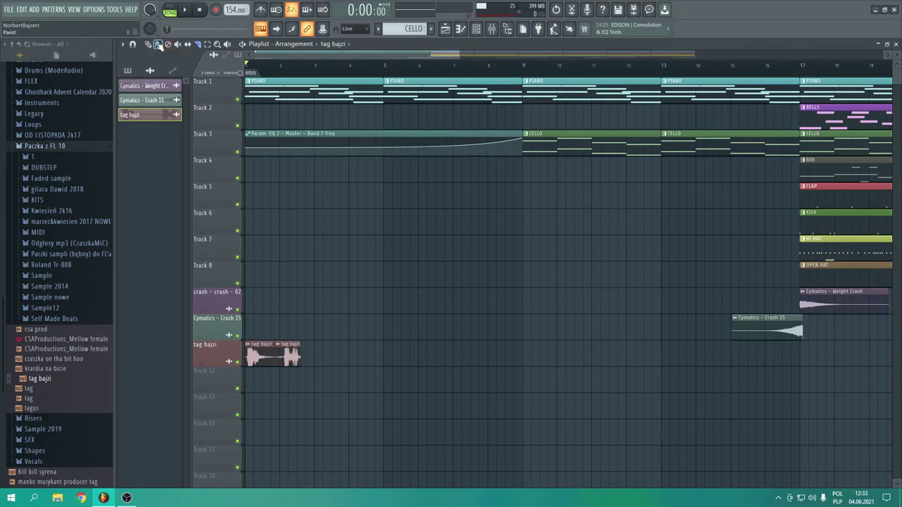
double_click(259, 356)
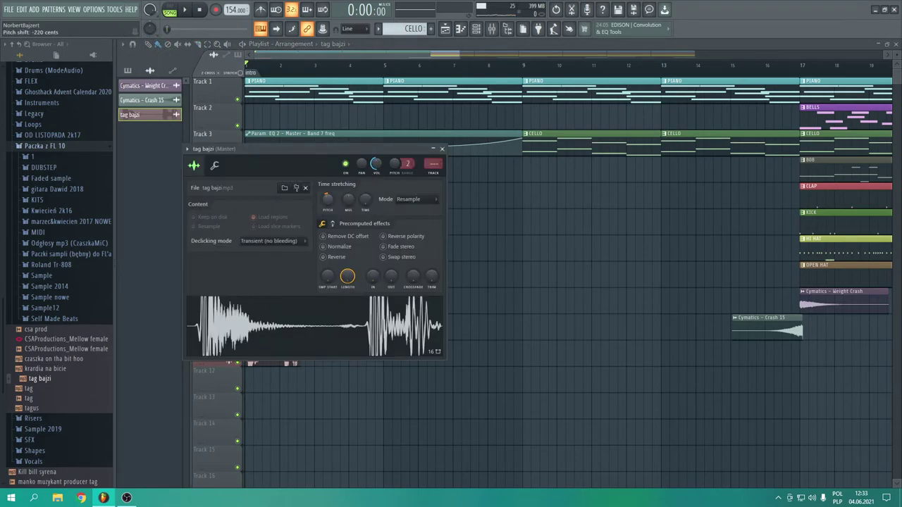
left_click(442, 148)
Move the tag bajzi clip to start just before bar 8, across the end of the filtered intro.
left_click_drag(371, 288, 601, 382)
left_click_drag(639, 356, 642, 347)
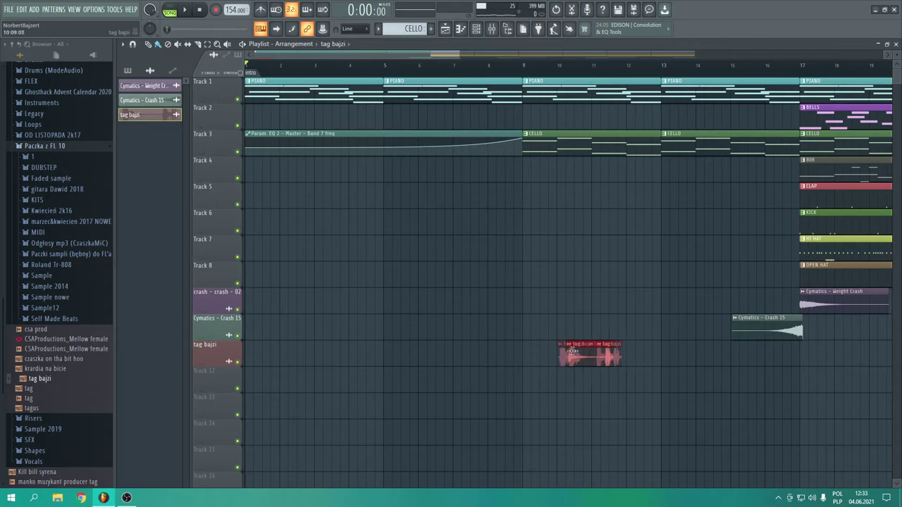
left_click_drag(572, 351, 500, 349)
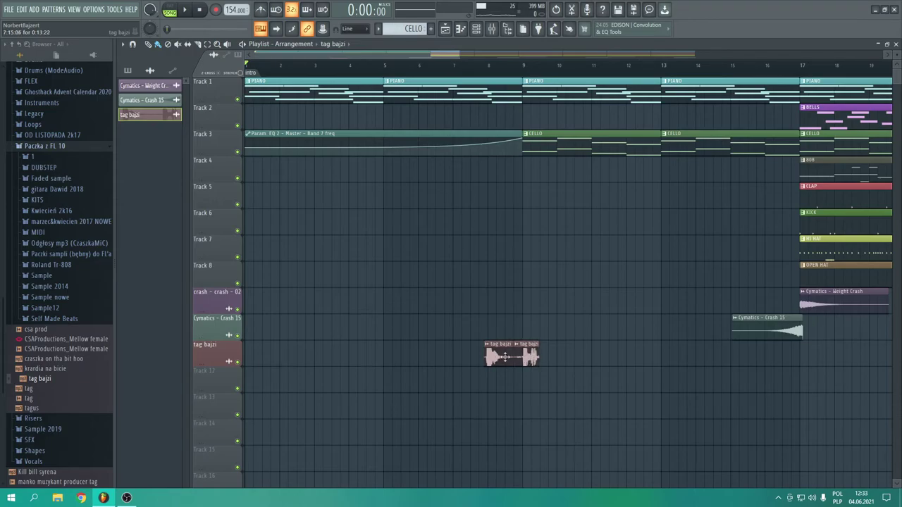
Start playback and add a timeline marker named refren at bar 17.
key("space")
scroll(461, 53, "down", 2)
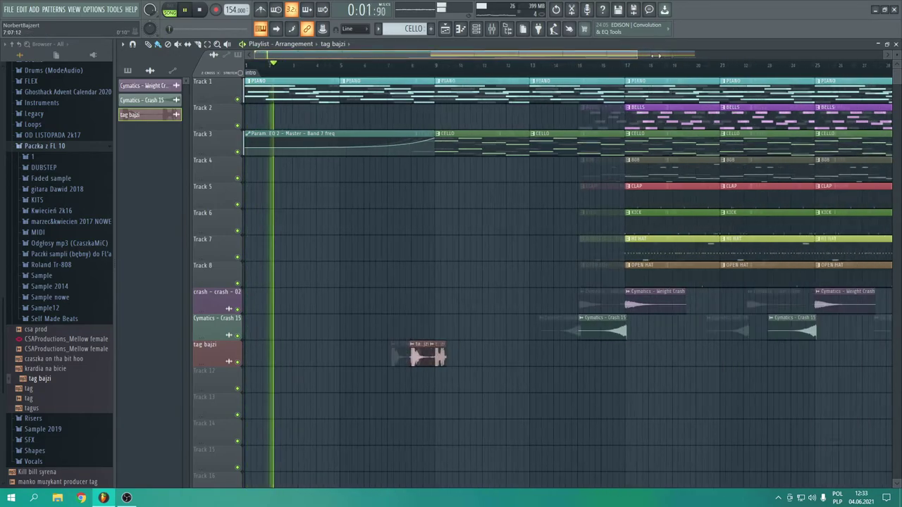
left_click_drag(638, 56, 782, 55)
right_click(461, 74)
left_click(464, 81)
left_click(486, 81)
type("refren")
key("Return")
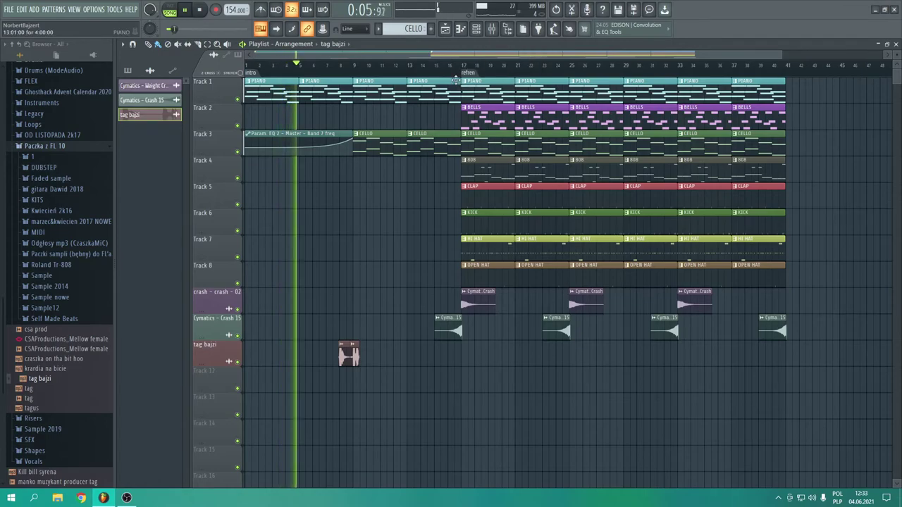
Duplicate the last eight-bar full section, including its crash clips, to bars 41 to 48.
scroll(818, 171, "right", 4)
left_click_drag(654, 366, 658, 93)
left_click(782, 81)
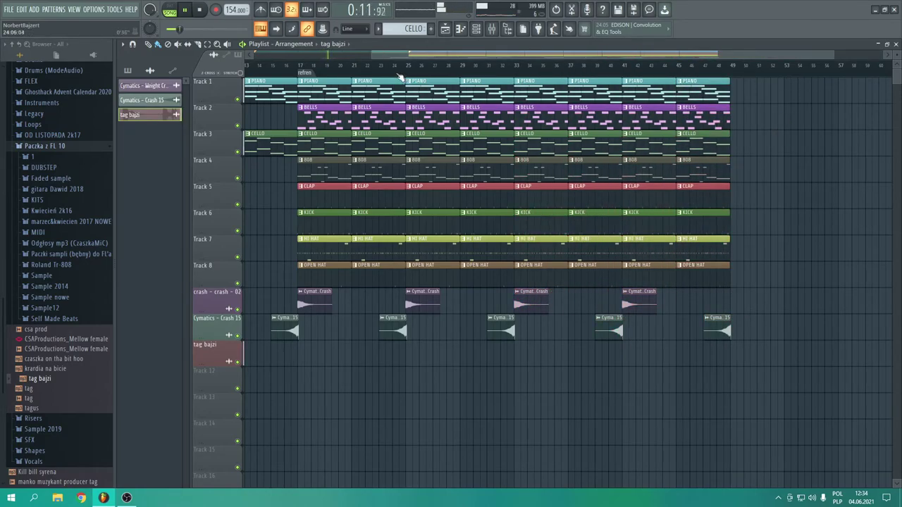
Shorten the hi-hat to end at bar 32 and delete the HI HAT, OPEN HAT and CELLO clips from bars 33 to 40.
mouse_move(466, 54)
left_mouse_down()
mouse_move(362, 57)
mouse_move(472, 59)
left_mouse_up()
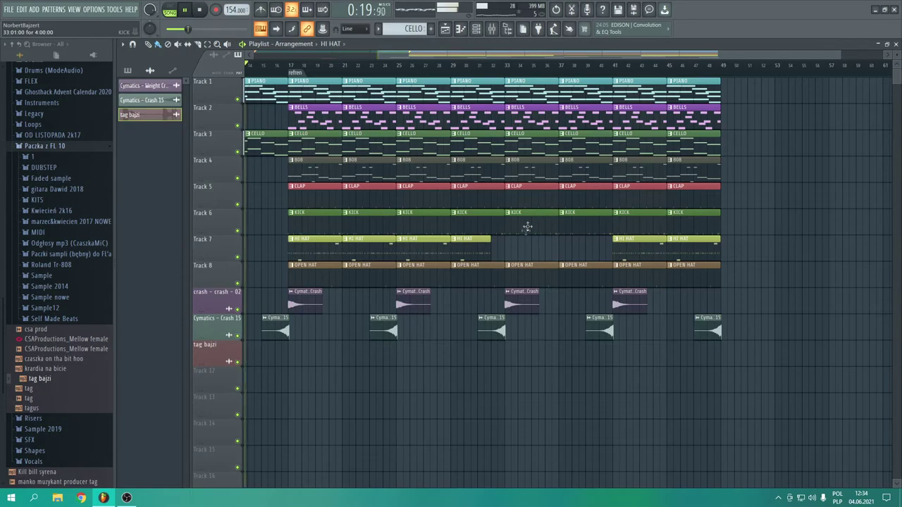
right_click(532, 268)
right_click(587, 268)
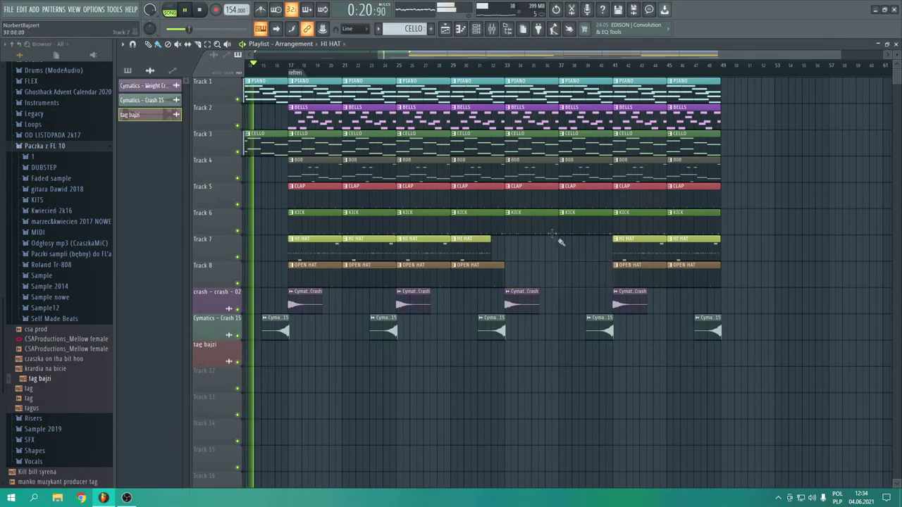
right_click(530, 138)
right_click(592, 141)
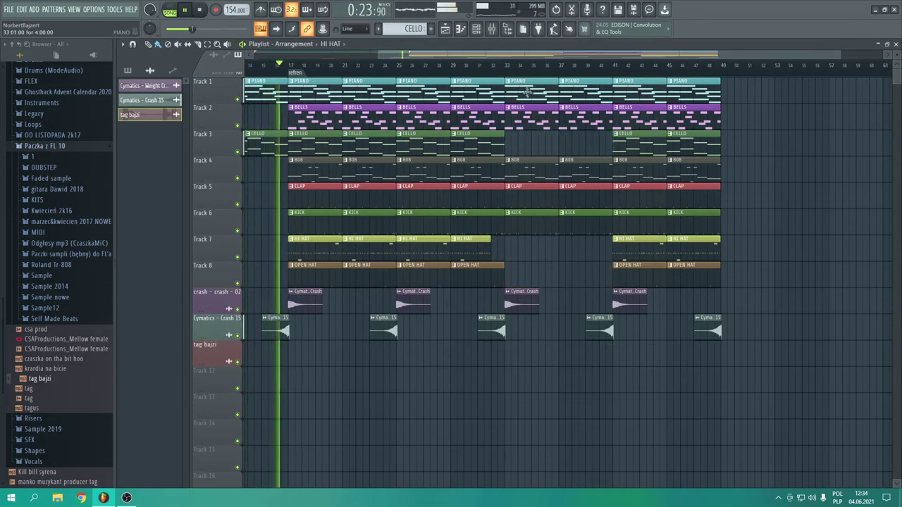
Add a timeline marker named zwrotka at bar 33.
left_click_drag(528, 57, 605, 55)
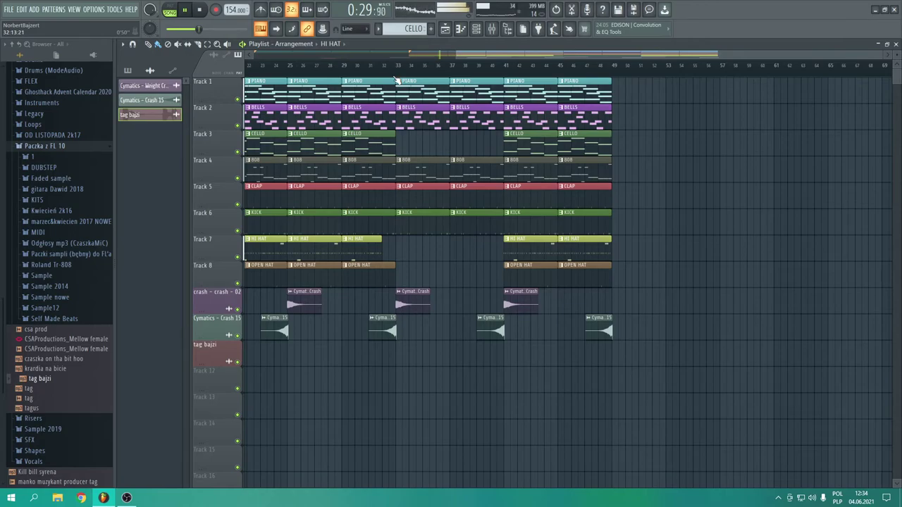
right_click(397, 65)
type("zwrotka")
key("Return")
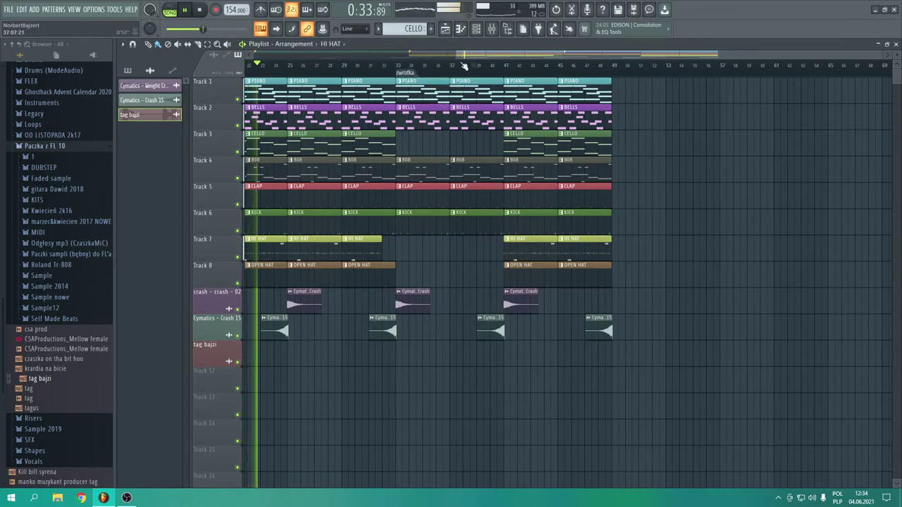
Duplicate the section at bars 41 to 48, including its crash clips, to bars 49 to 56.
scroll(557, 99, "right", 3)
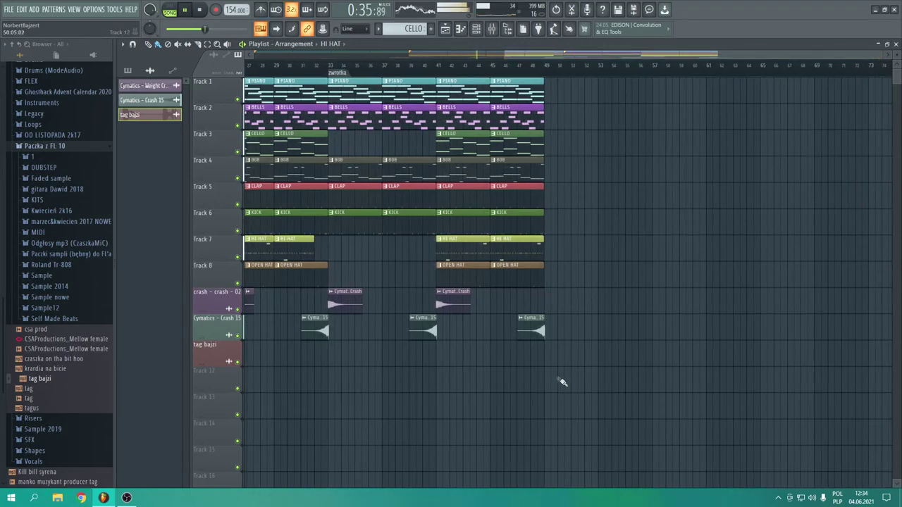
left_click_drag(564, 366, 447, 77)
key("ctrl+b")
left_click_drag(575, 99, 554, 109)
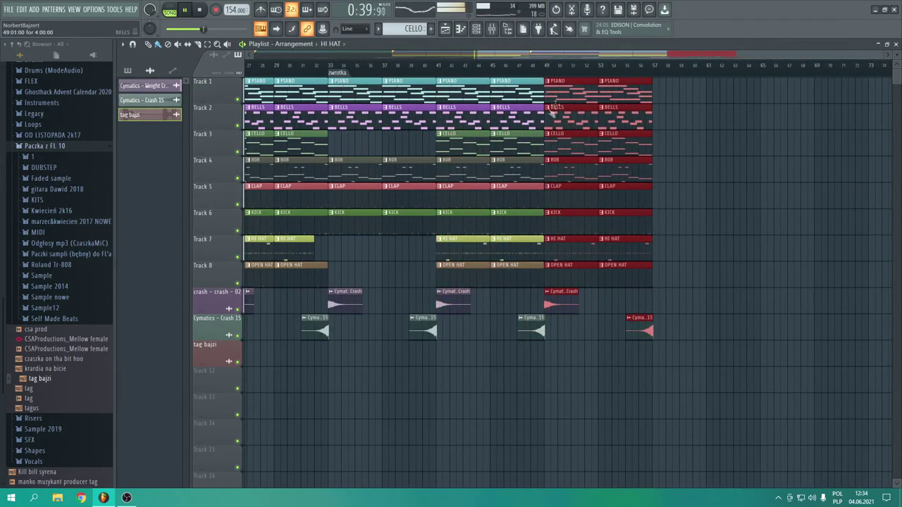
Delete the four CELLO clips from bars 41 to 56.
right_click(471, 146)
right_click(517, 145)
right_click(571, 144)
right_click(627, 143)
Duplicate the section at bars 49 to 56 to bars 57 to 64 and delete the copied HI HAT clips.
left_click_drag(682, 97, 564, 340)
key("ctrl+b")
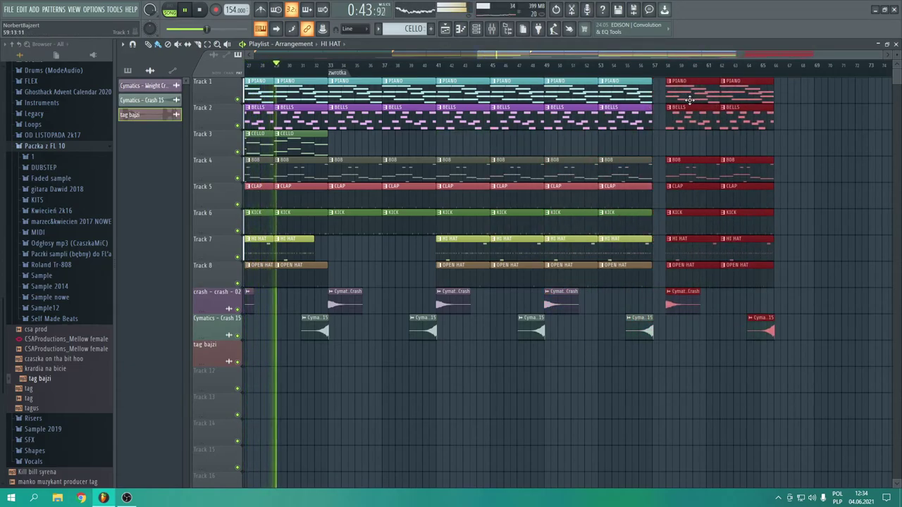
left_click(768, 255, "ctrl")
right_click(736, 251)
right_click(689, 257)
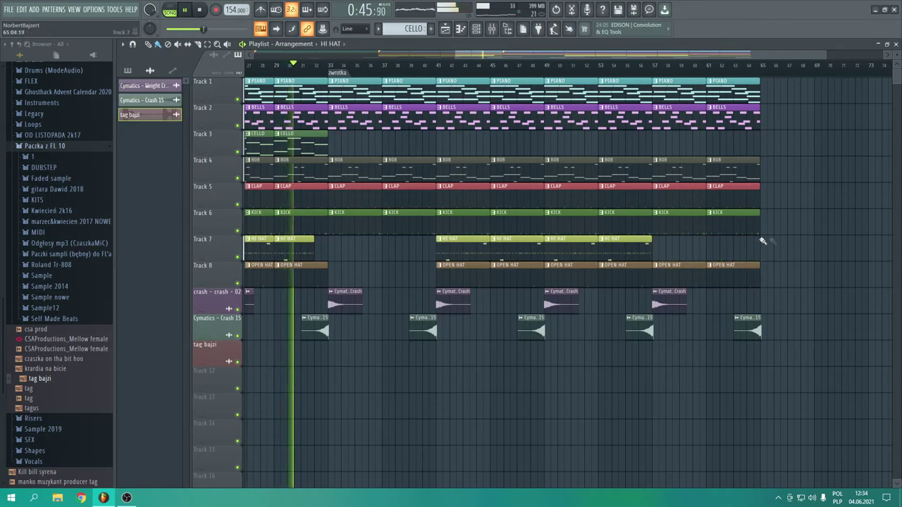
Trim the start of the 808 and KICK clips at bar 49 to the middle of bar 50 and clear the selection.
scroll(648, 211, "left", 3)
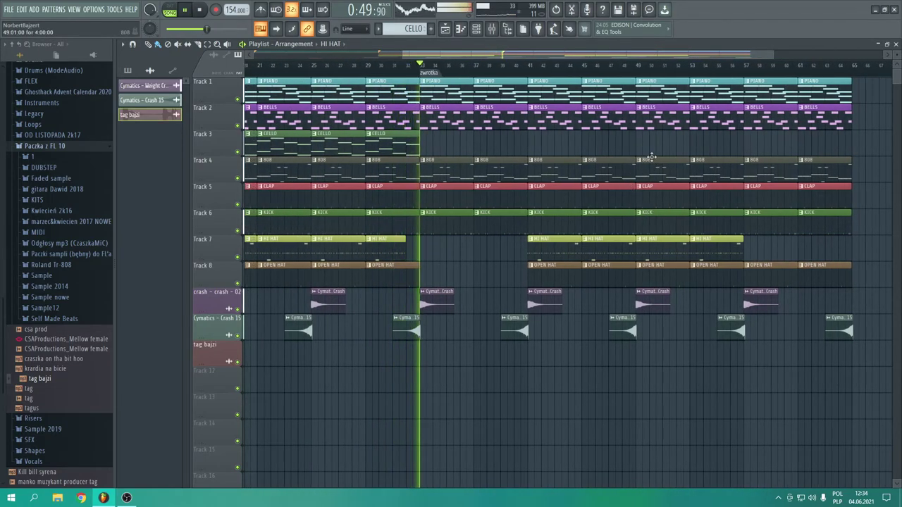
left_click(642, 160, "ctrl")
left_click(648, 218, "ctrl+shift")
left_click_drag(638, 219, 656, 219)
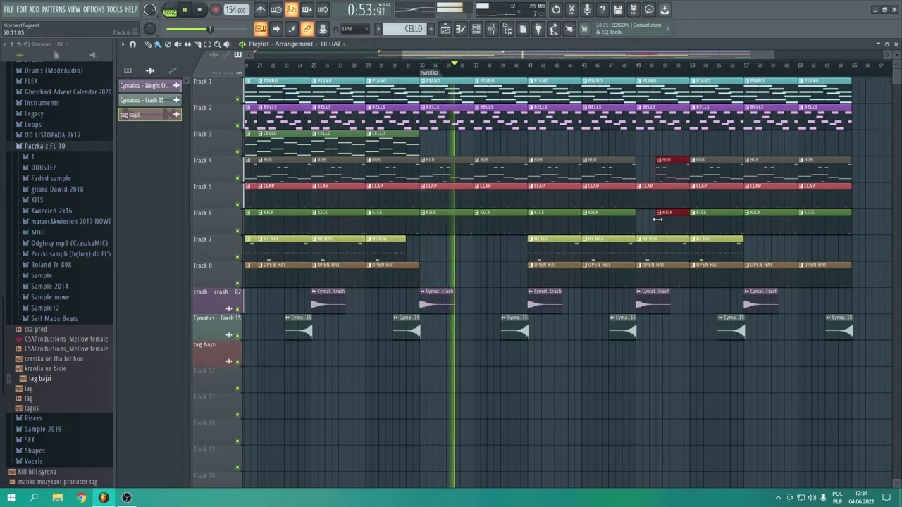
key("ctrl+d")
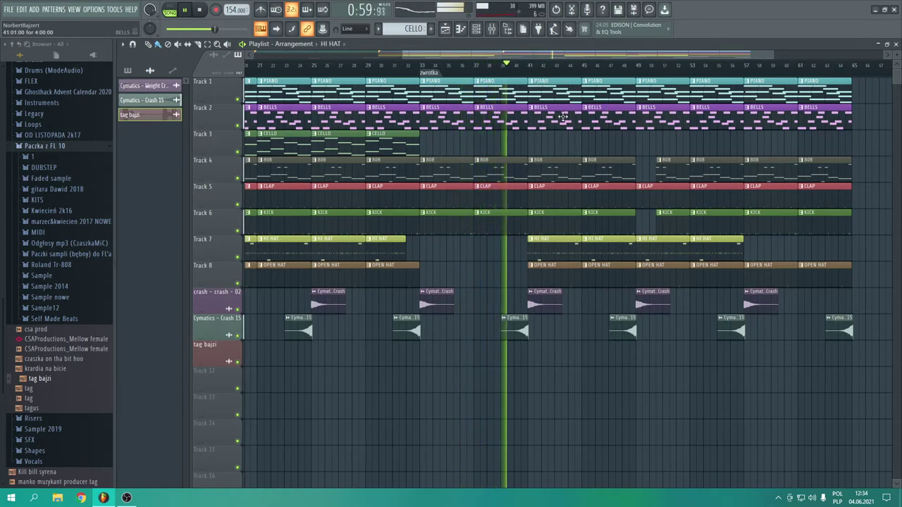
Collapse the Paczka z FL 10 folder in the sample browser.
left_click_drag(561, 70, 656, 65)
left_click(98, 147)
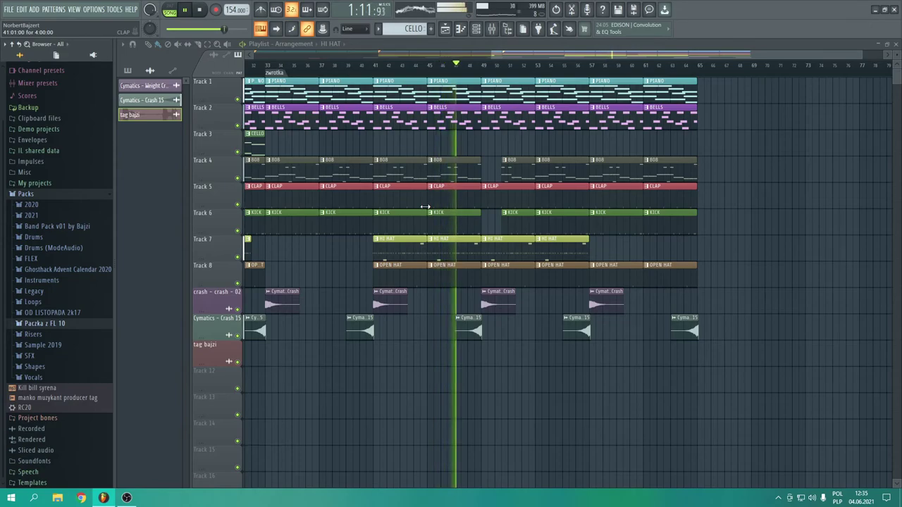
Copy the whole refren section from bars 17 to 32 to start at bar 65.
left_click_drag(509, 54, 319, 54)
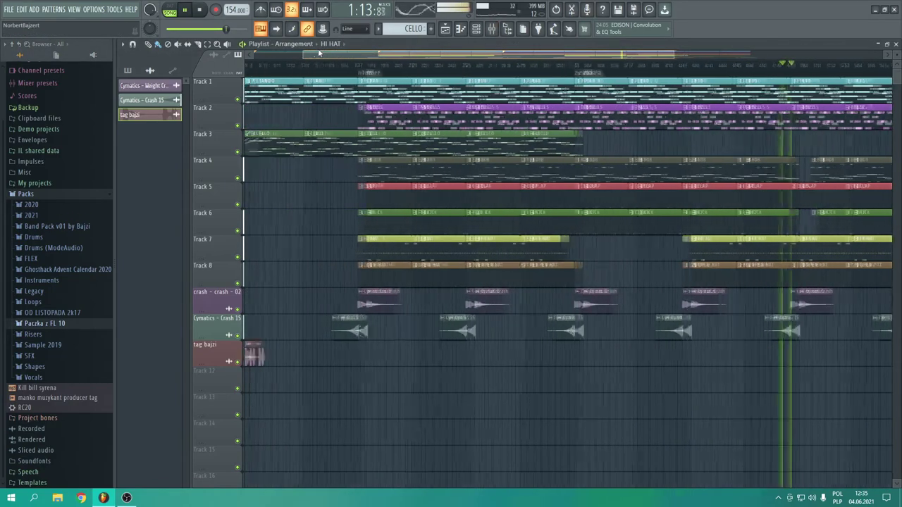
left_click_drag(392, 88, 583, 386)
left_click_drag(403, 113, 838, 107)
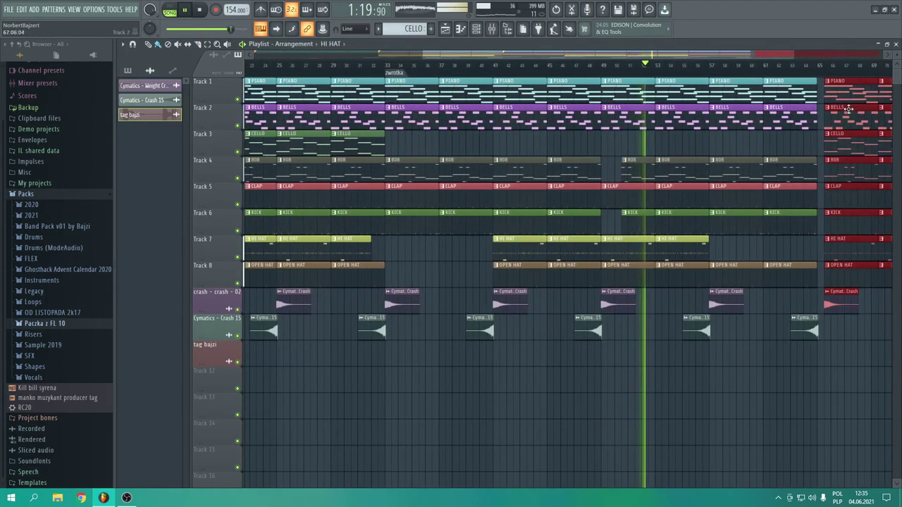
Delete the two BELLS clips from bars 57 to 64, just before the copied refren.
left_click_drag(670, 58, 766, 58)
right_click(634, 117)
right_click(676, 120)
Add a timeline marker named refren at bar 65 and deselect the copied clips.
right_click(546, 75)
left_click(551, 79)
type("refg")
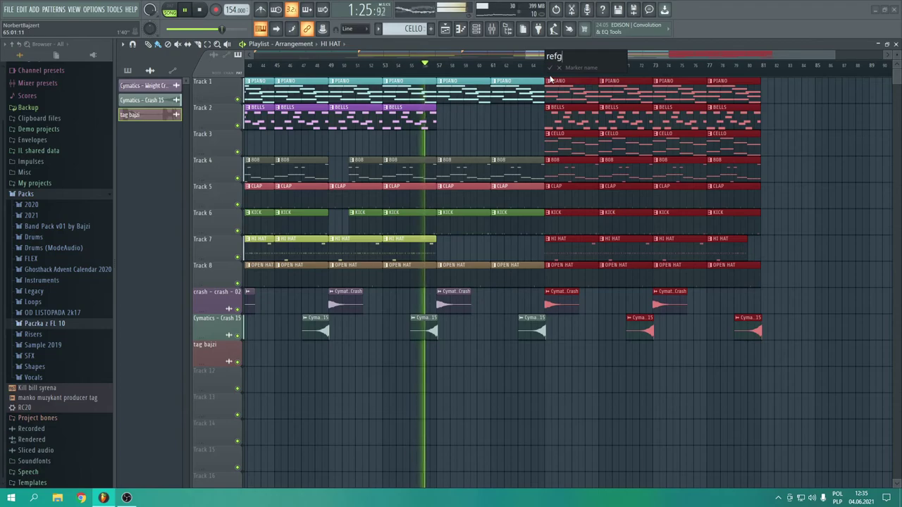
key("BackSpace")
type("ren")
key("Return")
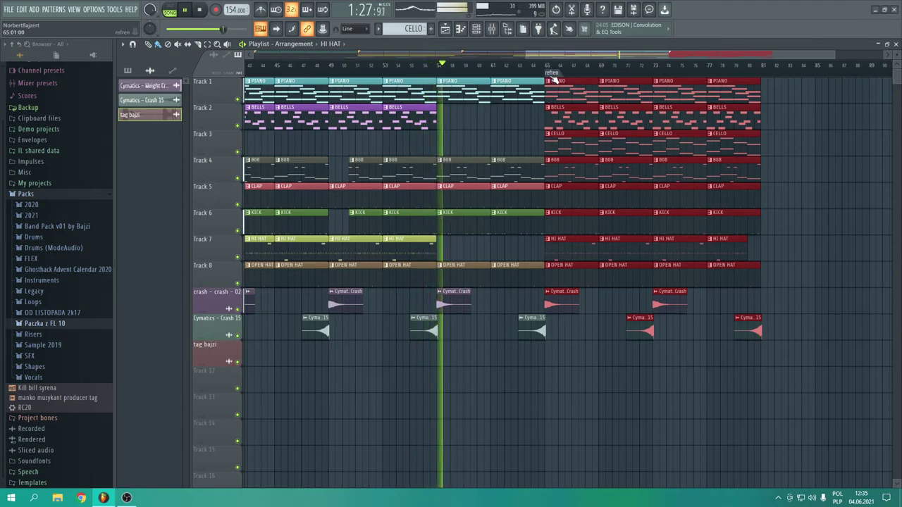
left_click(496, 144)
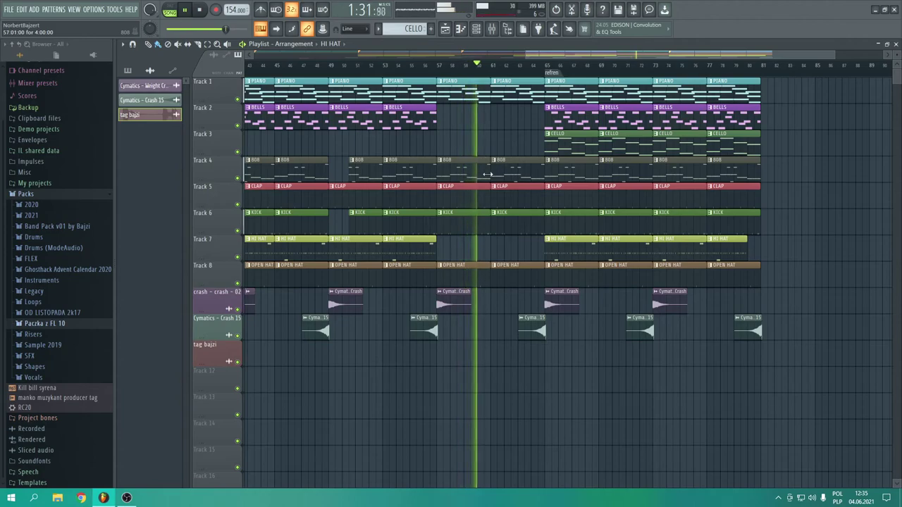
Stop playback and open the PIANO pattern in the piano roll.
left_click_drag(569, 53, 251, 53)
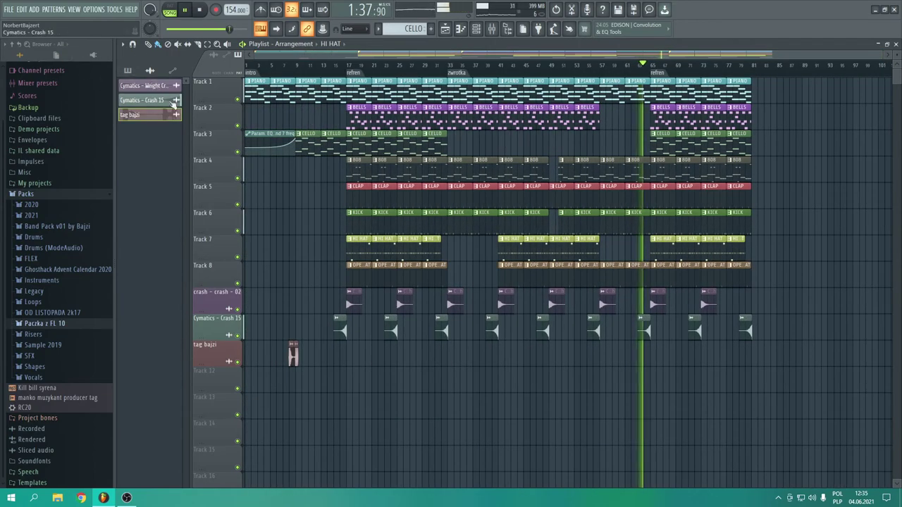
key("space")
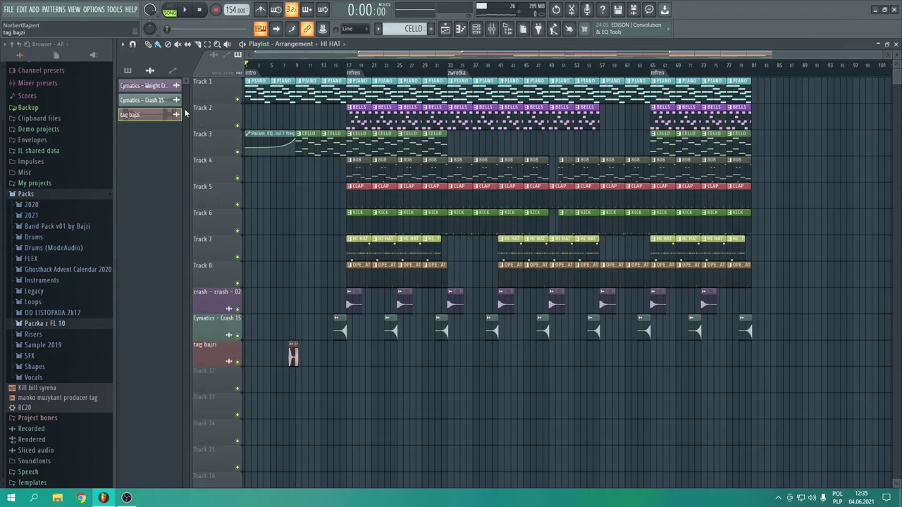
double_click(469, 90)
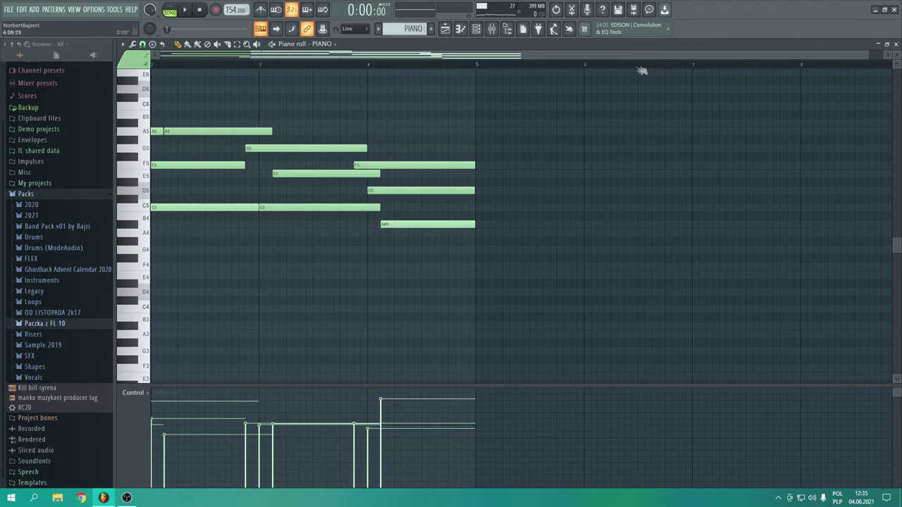
Clone the PIANO pattern and transpose all notes of the copy down one octave.
left_click(413, 28)
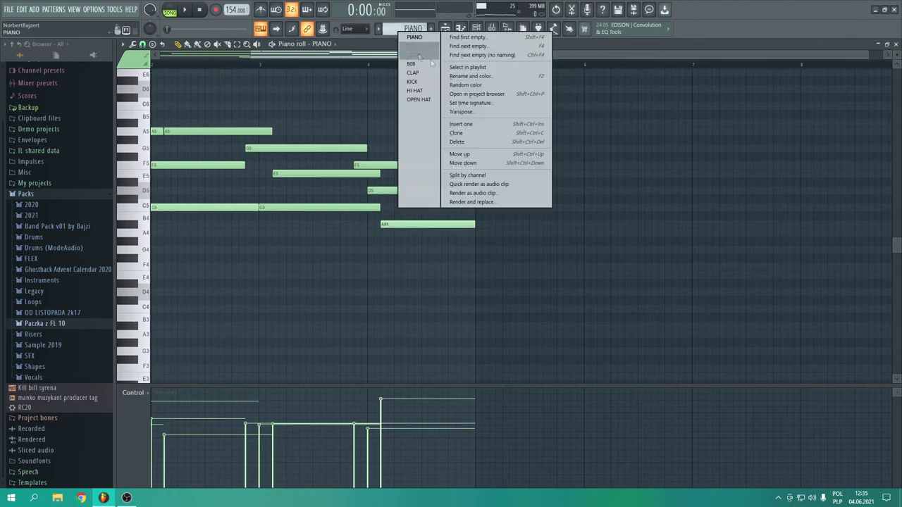
left_click(457, 133)
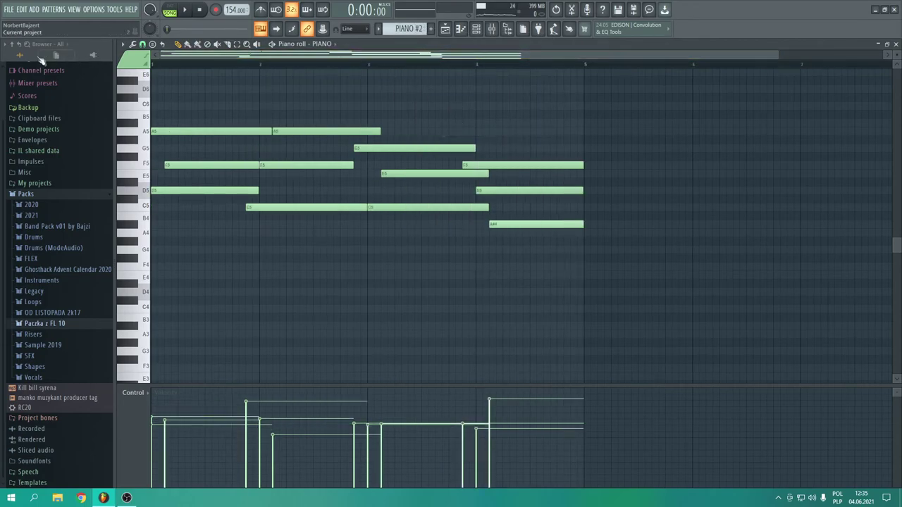
key("ctrl+a")
key("ctrl+Down")
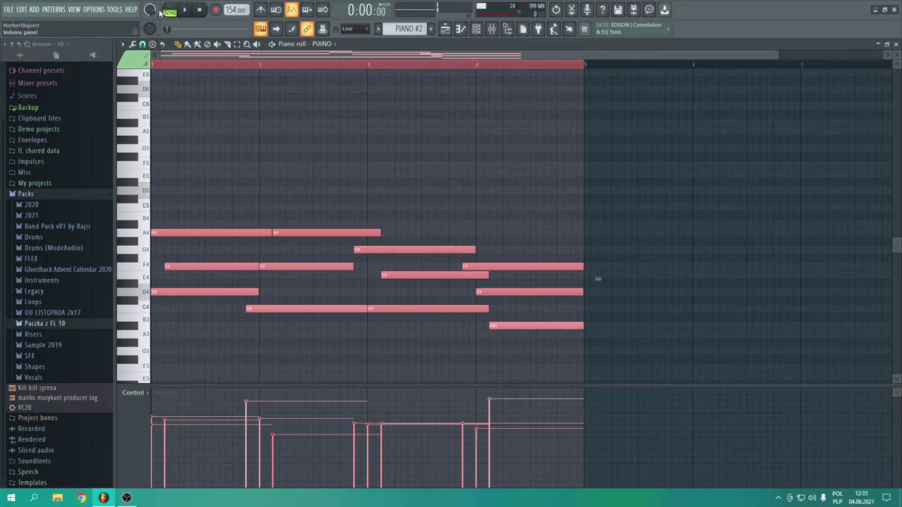
Play the PIANO #2 pattern on its own, stop it and return to the playlist.
left_click(167, 12)
key("space")
left_click(896, 43)
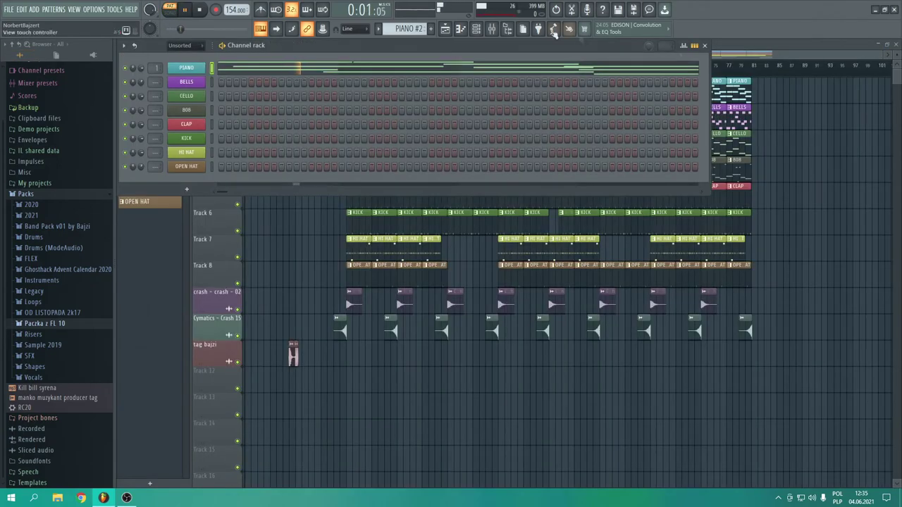
left_click(444, 28)
key("space")
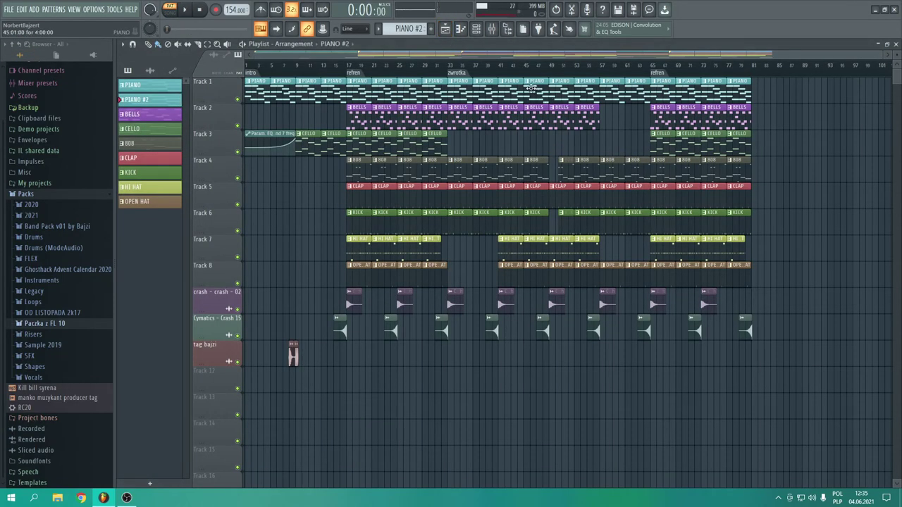
Replace the four PIANO clips at bars 49 to 64 on Track 1 with the PIANO #2 pattern.
left_click(19, 10)
left_click(42, 22)
right_click(565, 93)
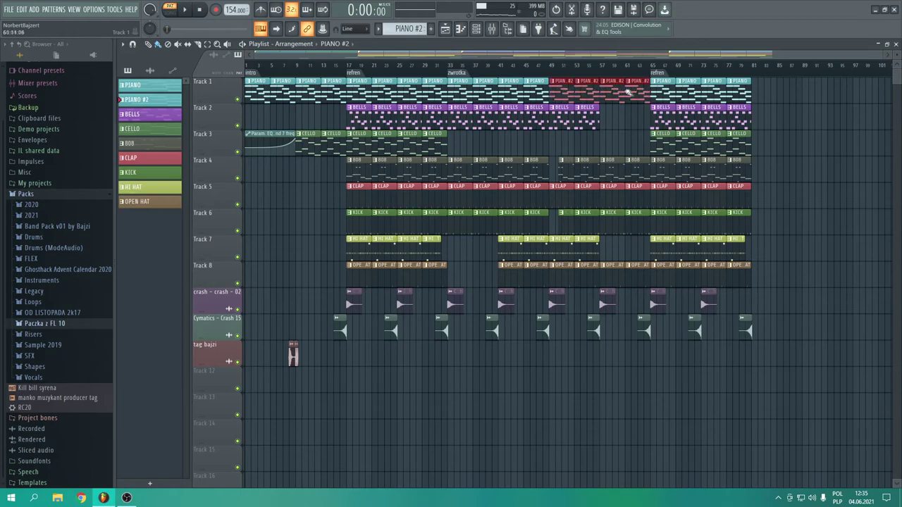
Play the song from bar 48 and add two CELLO clips on Track 3 at bars 57 to 64.
left_click(543, 64)
key("space")
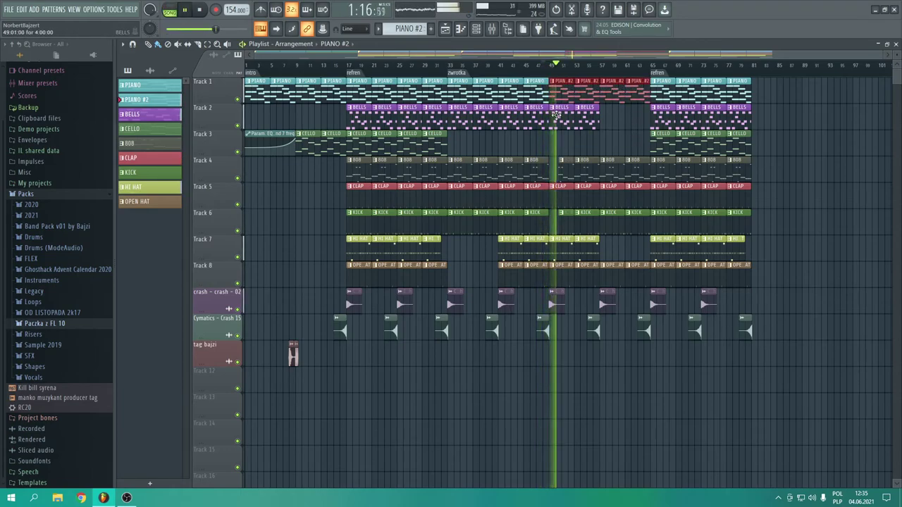
left_click(649, 142)
left_click(603, 141)
left_click(629, 142)
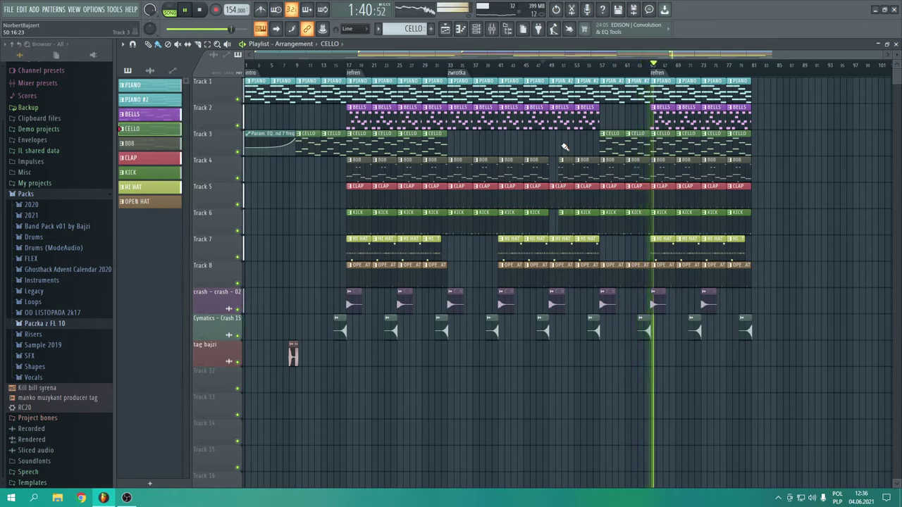
key("space")
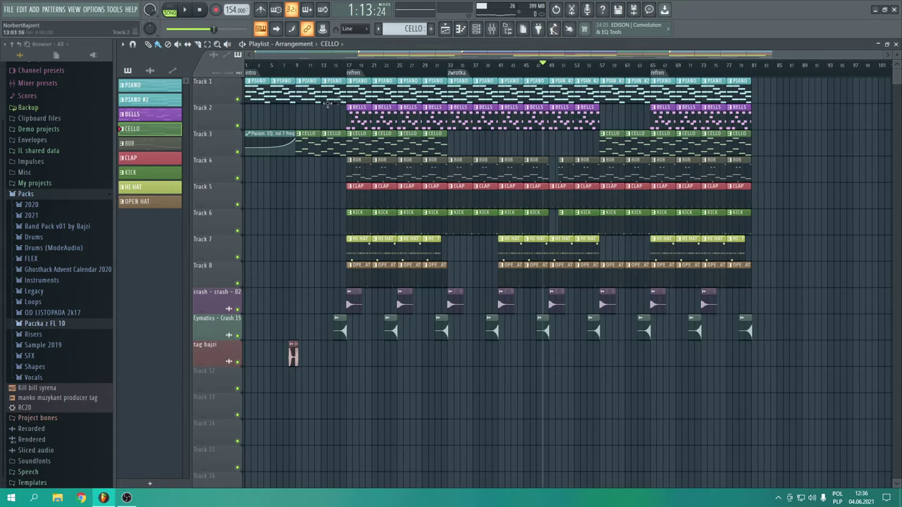
Look at the PIANO pattern's notes and play the CELLO and 808 patterns individually.
double_click(431, 94)
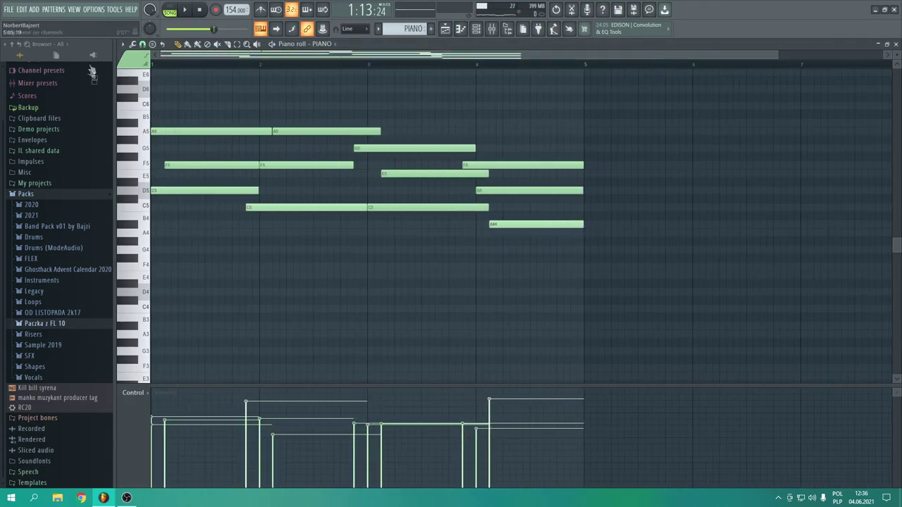
left_click(895, 44)
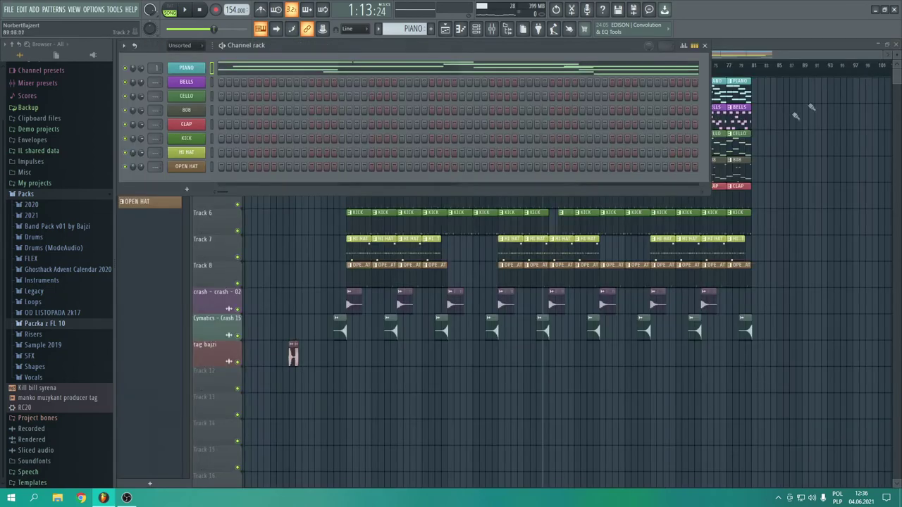
key("F6")
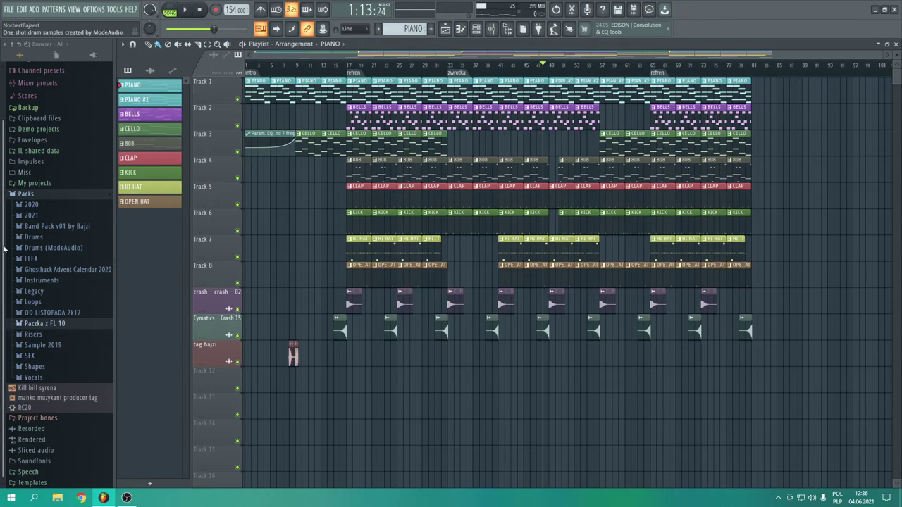
double_click(317, 143)
left_click(170, 11)
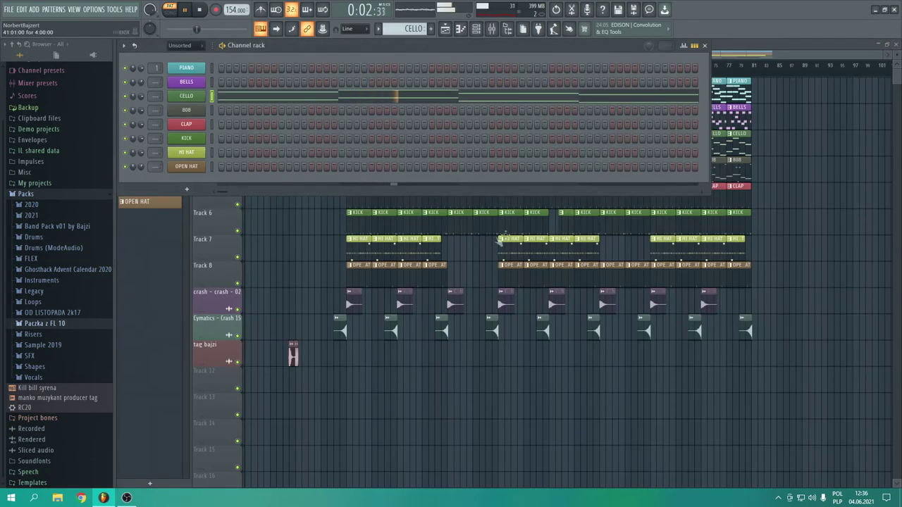
key("F6")
double_click(358, 171)
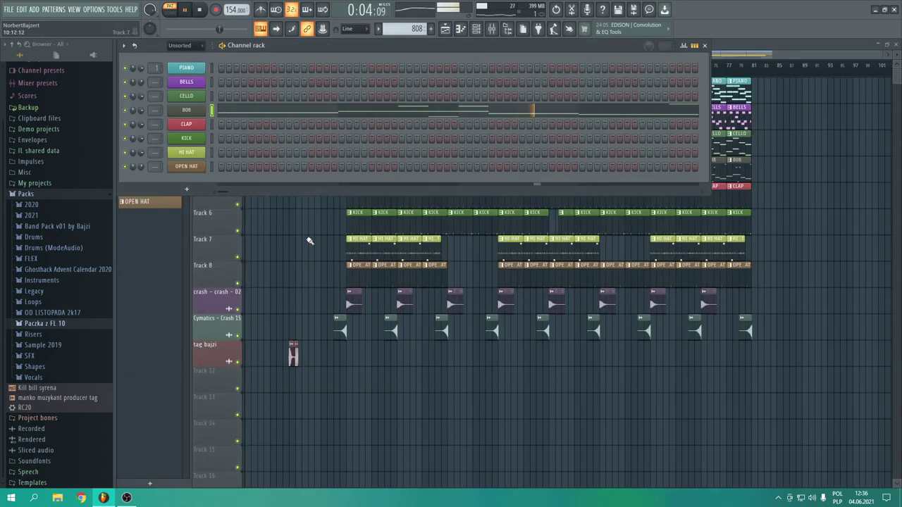
key("F6")
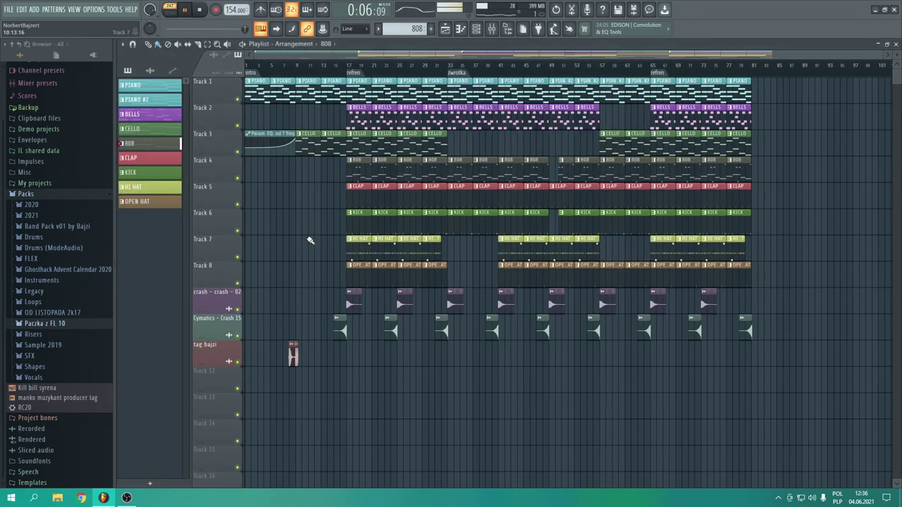
Audition the BELLS pattern one octave higher and one octave lower, restore its original pitch and return to the playlist.
double_click(363, 113)
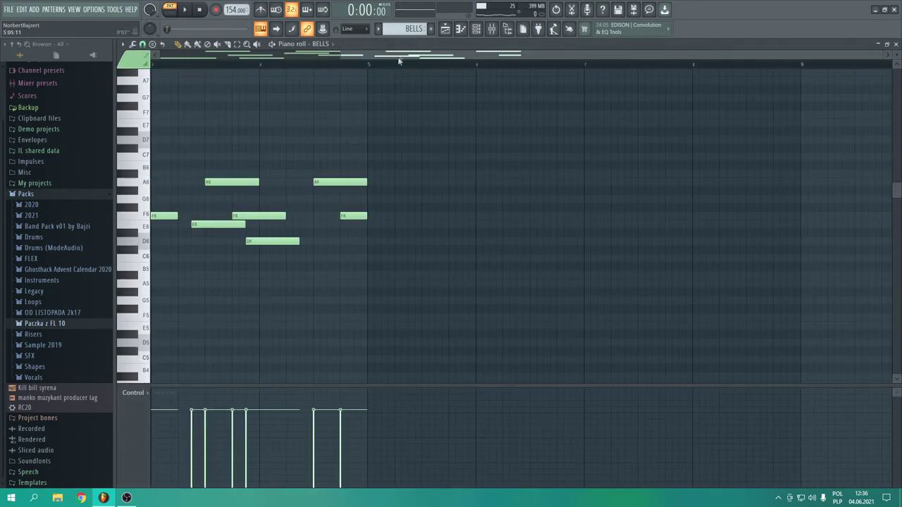
key("space")
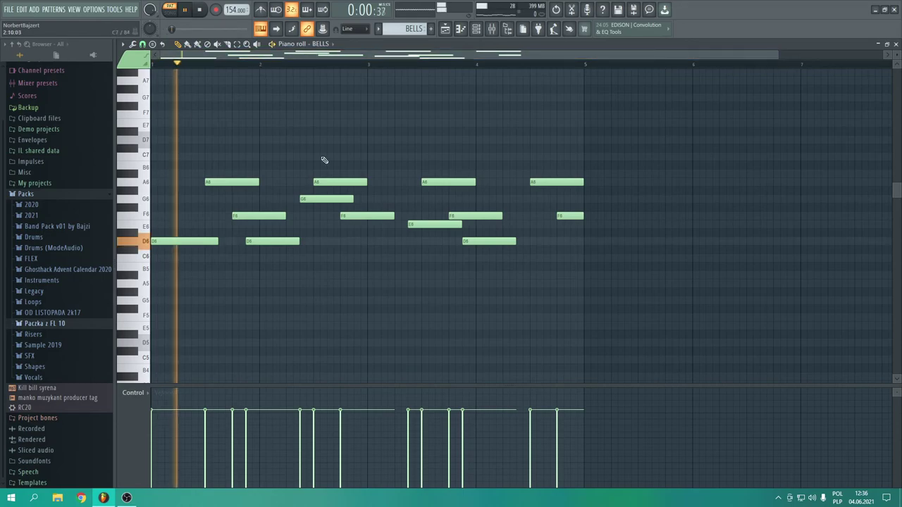
key("ctrl+a")
key("ctrl+Up")
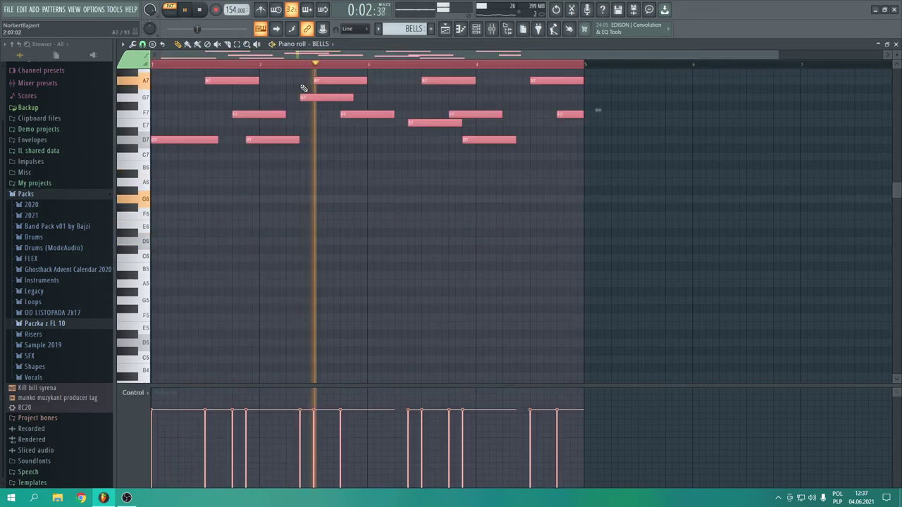
key("ctrl+Down")
key("ctrl+Down")
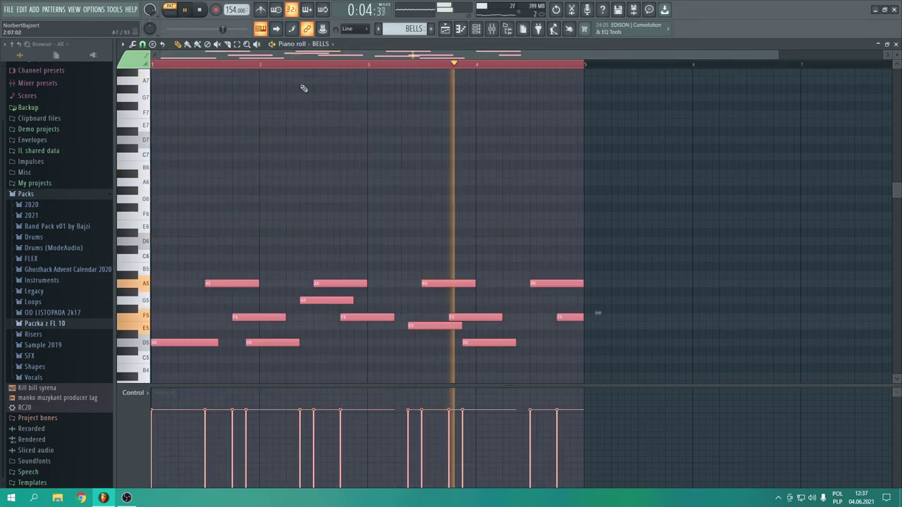
key("ctrl+Up")
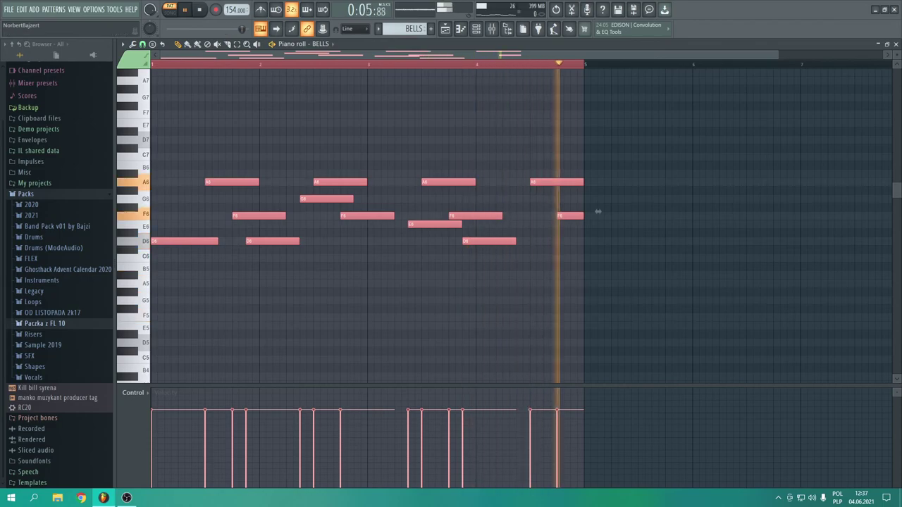
left_click(895, 44)
key("F6")
Move the song position to bar 17 and set a time selection over the refren, bars 17 to 32.
left_click(491, 28)
left_click(491, 29)
left_click(348, 67)
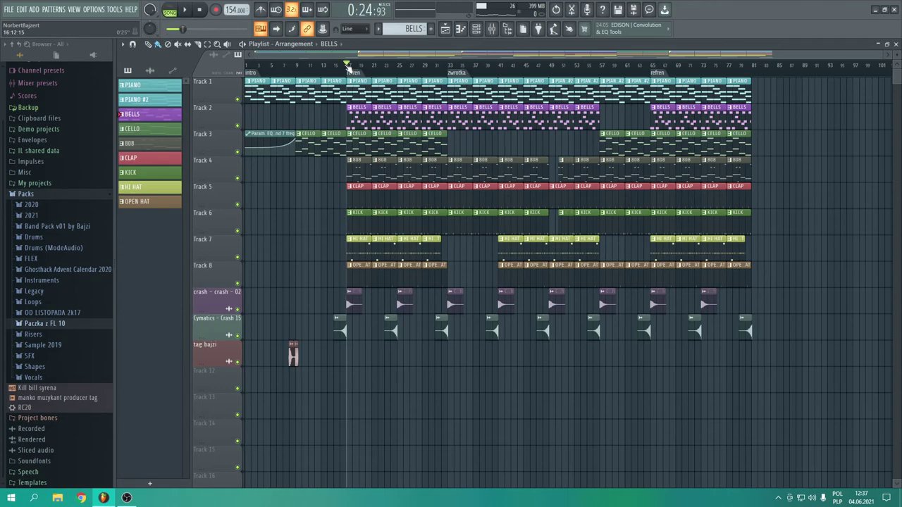
left_click_drag(350, 67, 448, 75)
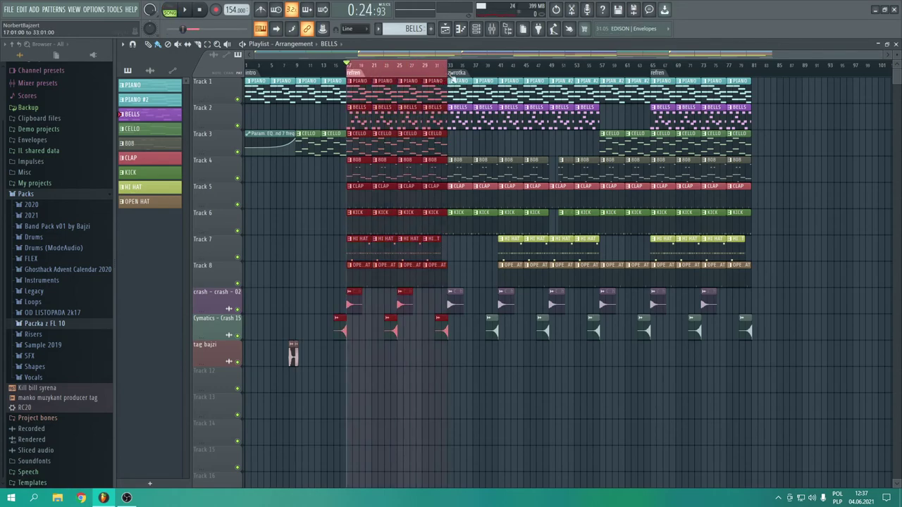
Play the selected refren in short passes and check it in the mixer.
key("space")
key("F9")
key("space")
key("space")
key("space")
key("F9")
key("space")
key("space")
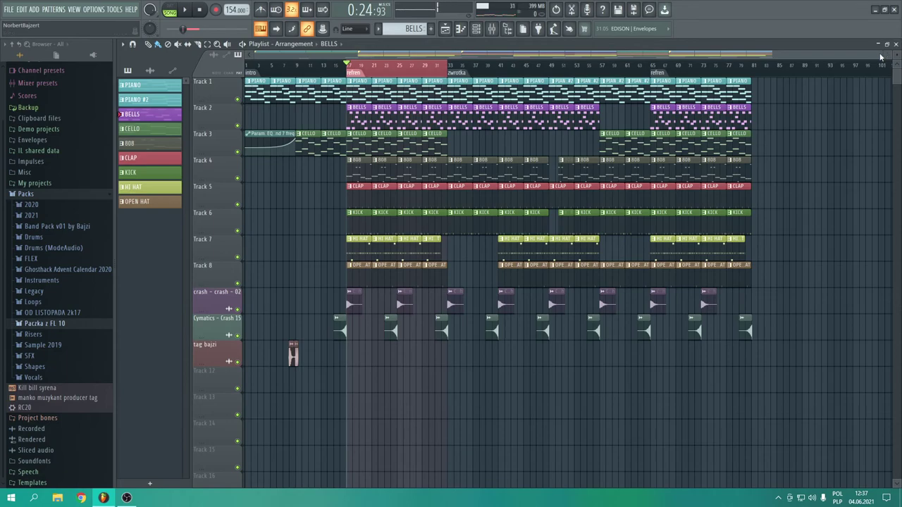
Fine-trim the ends of the reversed Crash 15 clips leading into bars 17, 25, 33 and 41.
left_click_drag(884, 59, 379, 57)
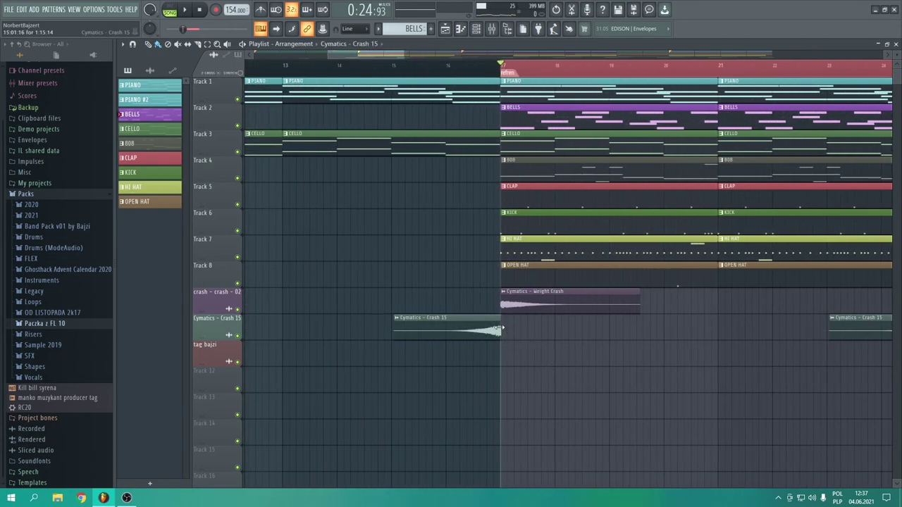
key("space")
left_click(474, 68)
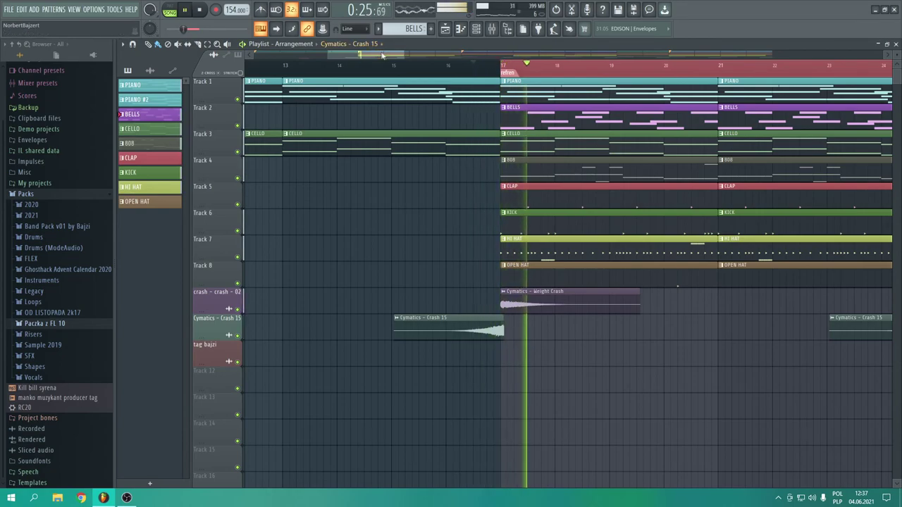
left_click_drag(380, 55, 421, 55)
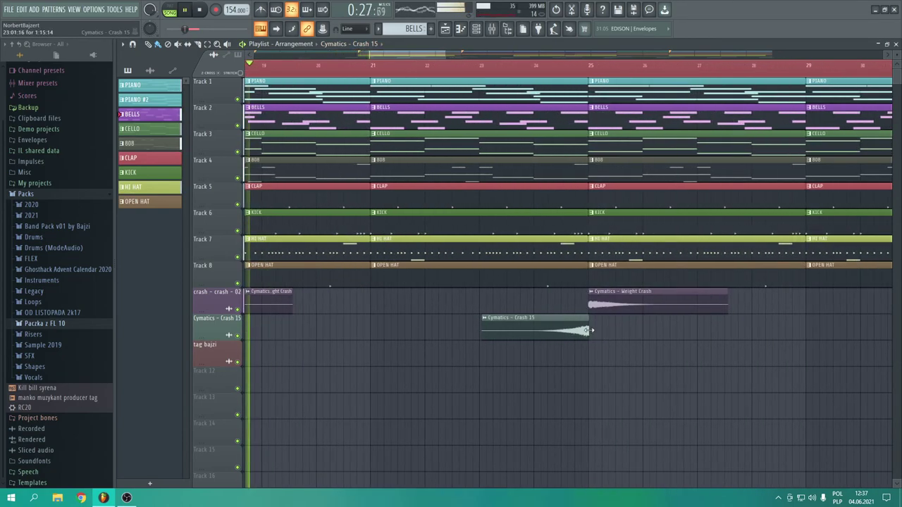
left_click_drag(393, 57, 466, 58)
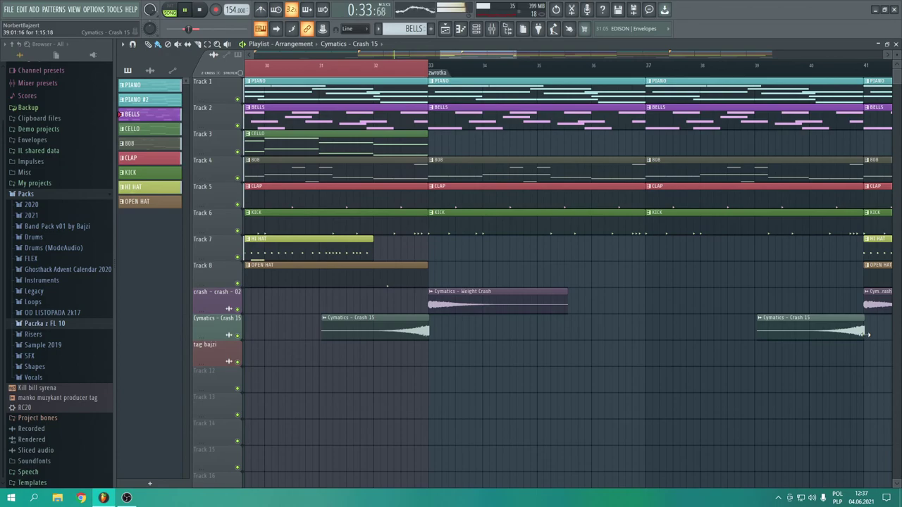
Try a 4% crossfade loop and the length control on the Cymatics - Crash 15 sample and close its settings.
double_click(398, 319)
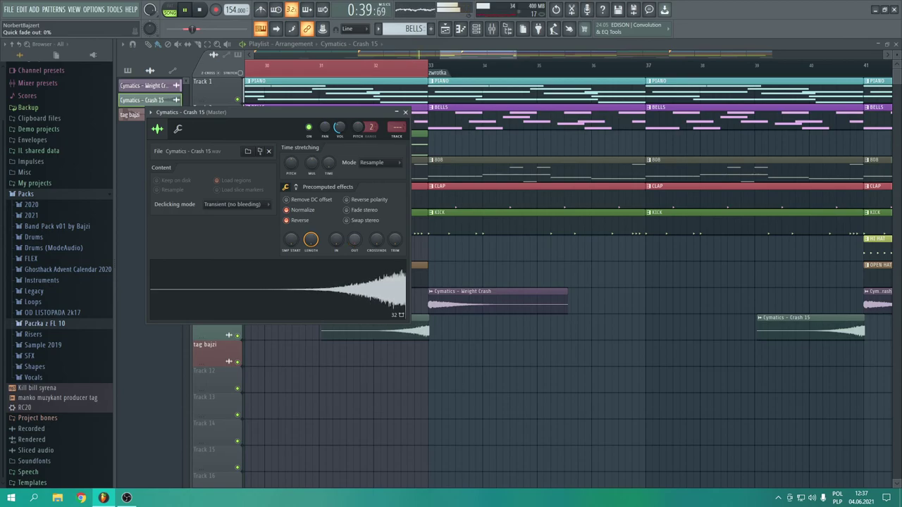
mouse_move(377, 240)
left_mouse_down()
mouse_move(377, 204)
mouse_move(377, 241)
left_mouse_up()
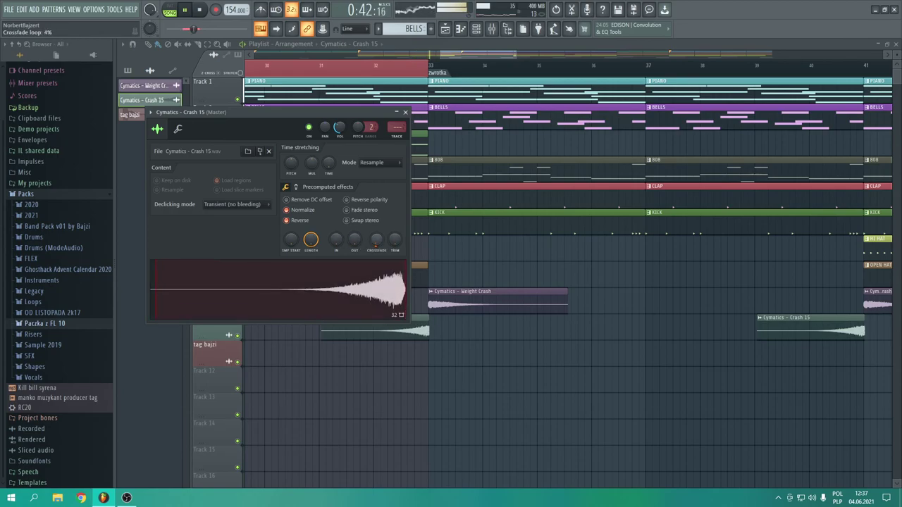
mouse_move(312, 240)
left_mouse_down()
mouse_move(312, 252)
mouse_move(310, 239)
left_mouse_up()
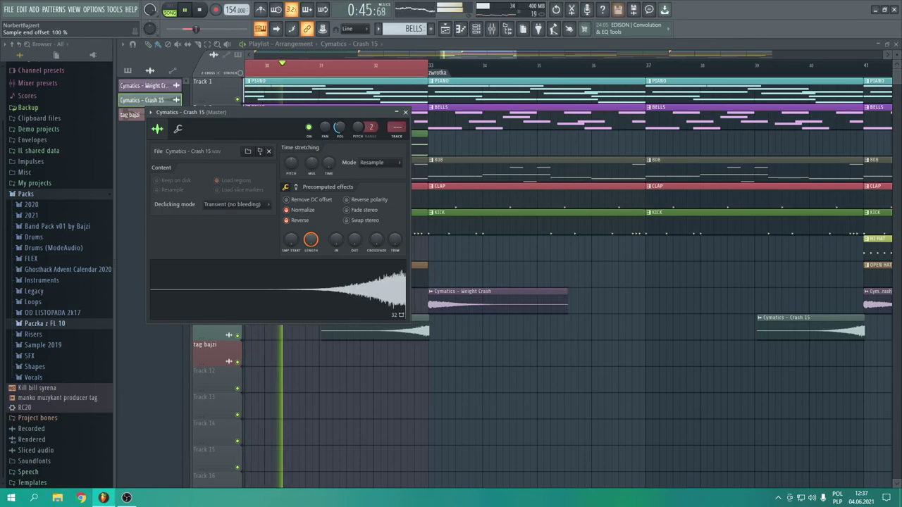
left_click(405, 112)
Trim the ends of the Crash 15 clips leading into bars 49 and 57 to the bar lines.
left_click_drag(469, 54, 584, 63)
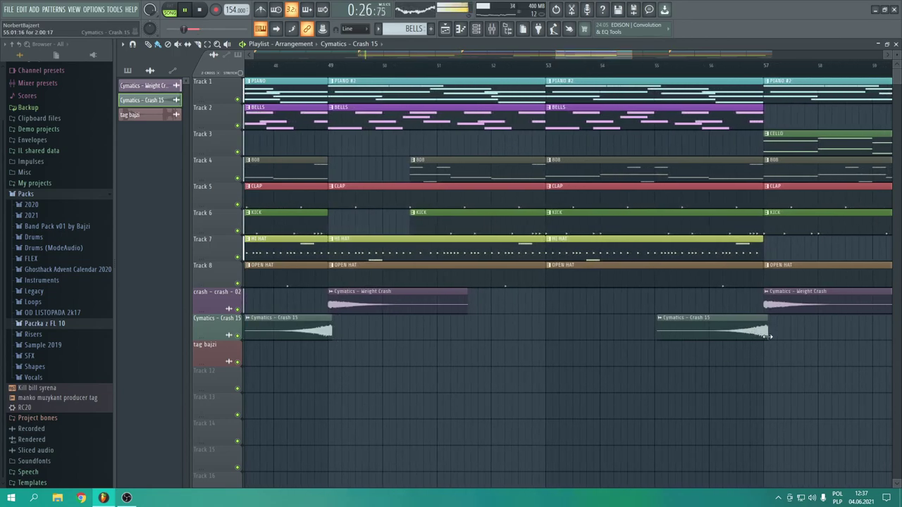
double_click(557, 55)
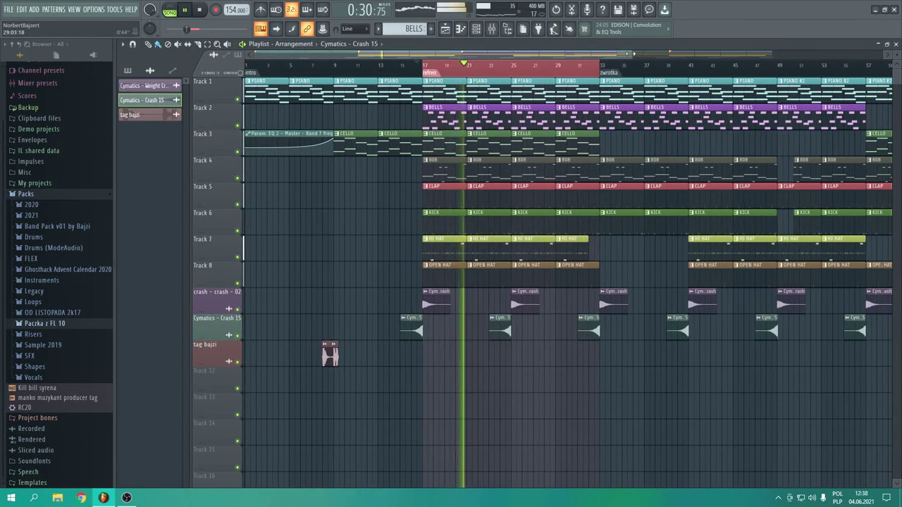
Restart playback of the refren from bar 17, listen briefly and stop it.
key("space")
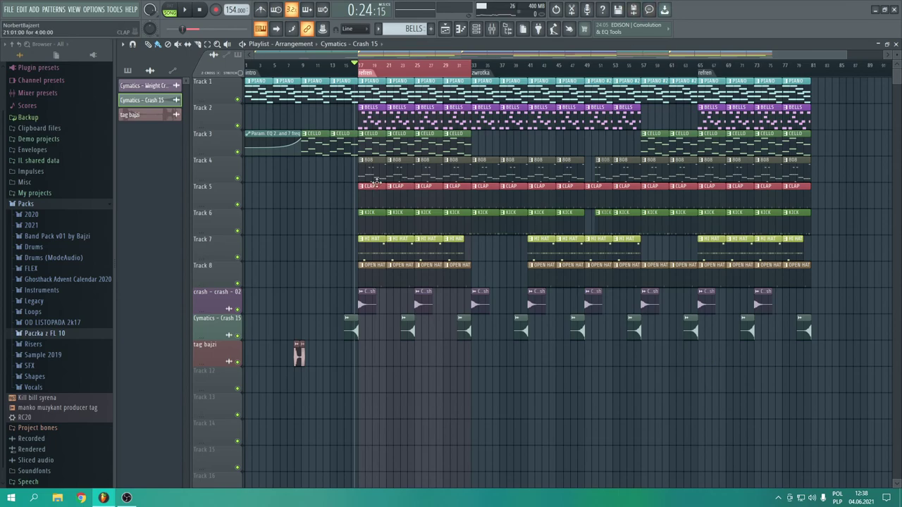
key("space")
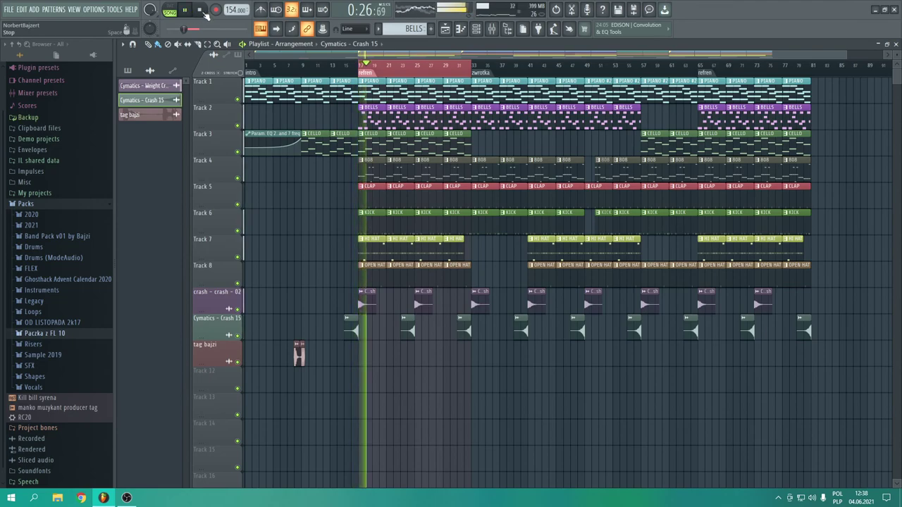
left_click(200, 10)
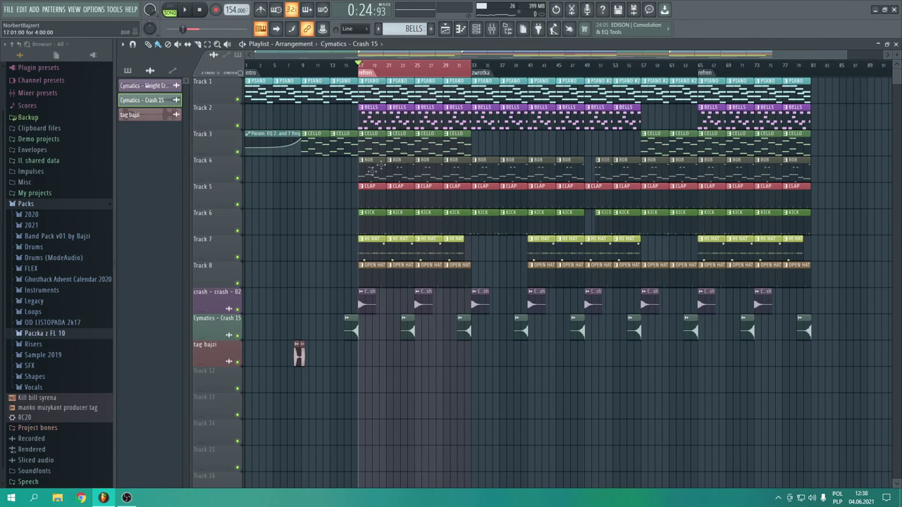
Isolate the piano, bells, cello and 808 tracks and play the refren from bar 17.
right_click(238, 100)
left_click(237, 126)
left_click(238, 151)
left_click(237, 179)
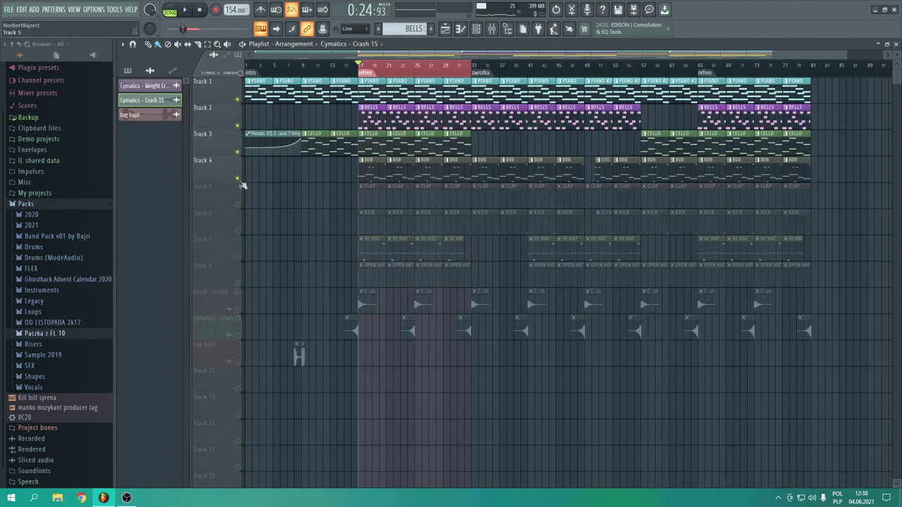
key("space")
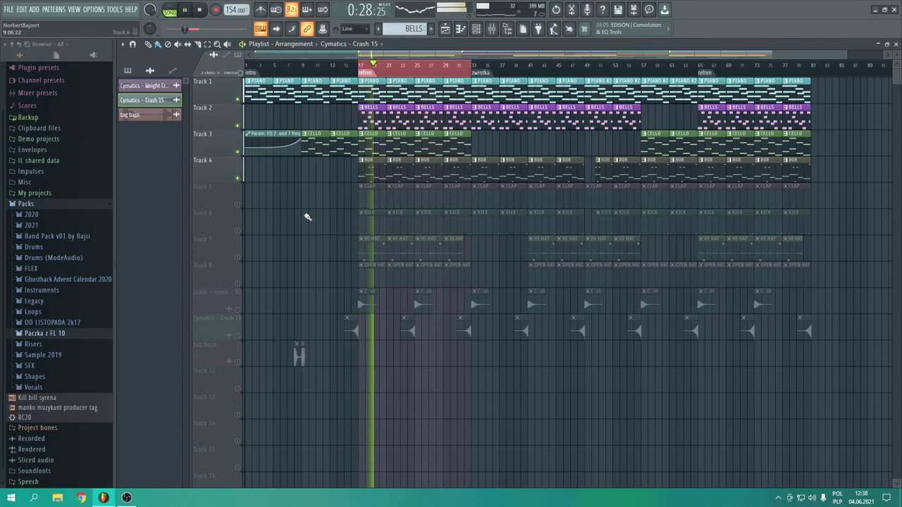
Compare the refren with the 808 track muted, stop playback and re-enable all playlist tracks.
left_click(238, 179)
key("space")
key("space")
key("space")
right_click(238, 98)
right_click(238, 99)
right_click(238, 99)
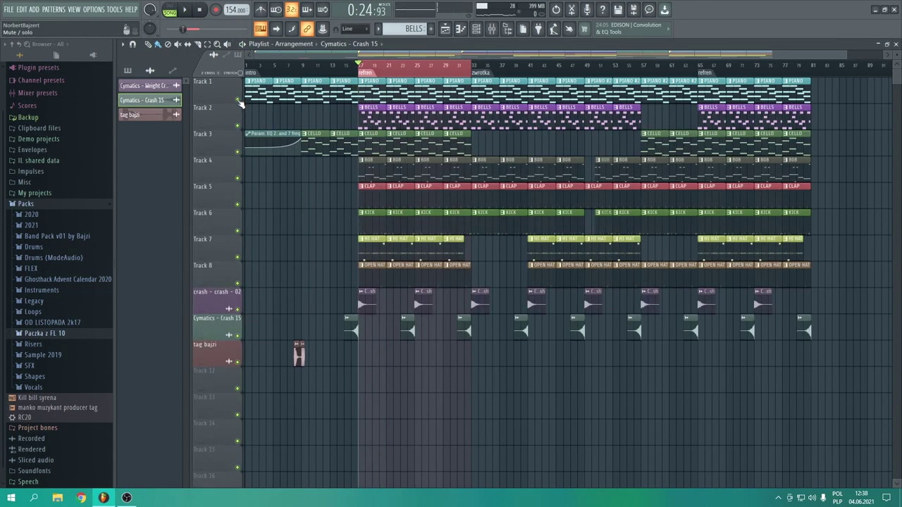
Open the 808 pattern in the piano roll, look over its notes and close it to return to the playlist.
double_click(375, 164)
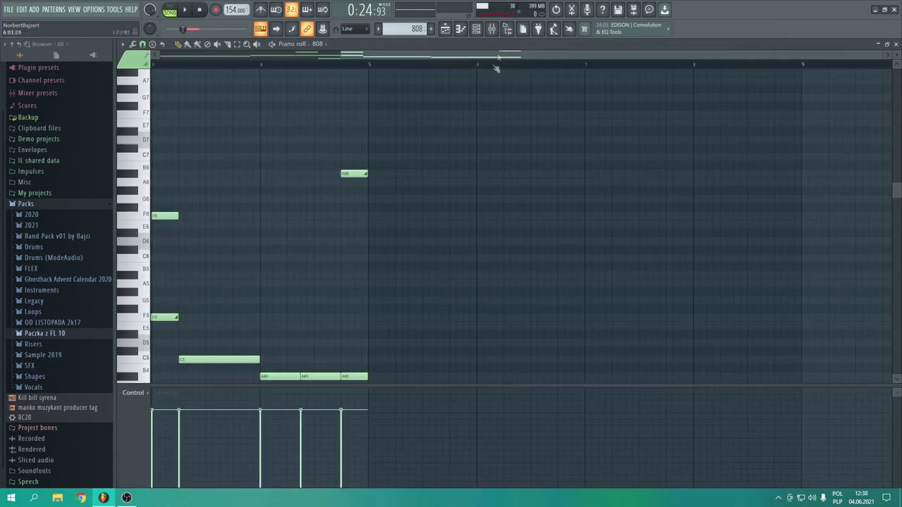
scroll(809, 107, "down", 2)
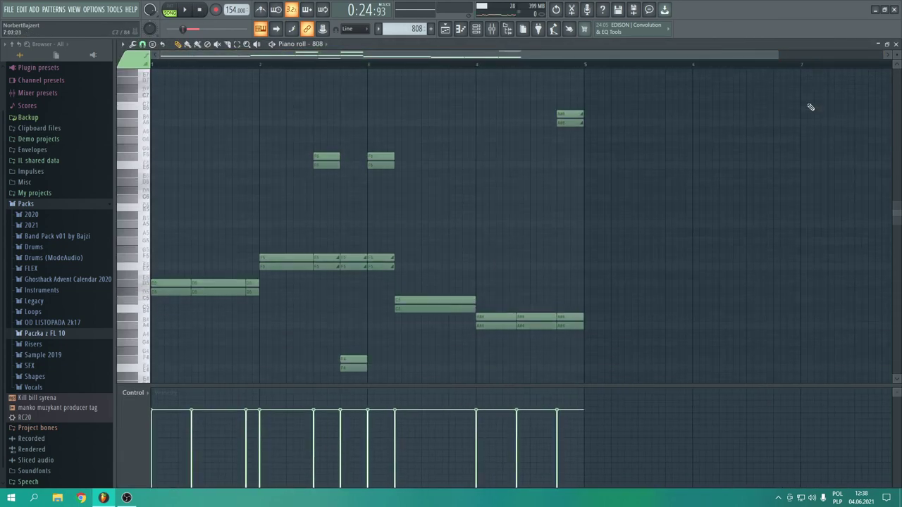
left_click(896, 44)
key("F6")
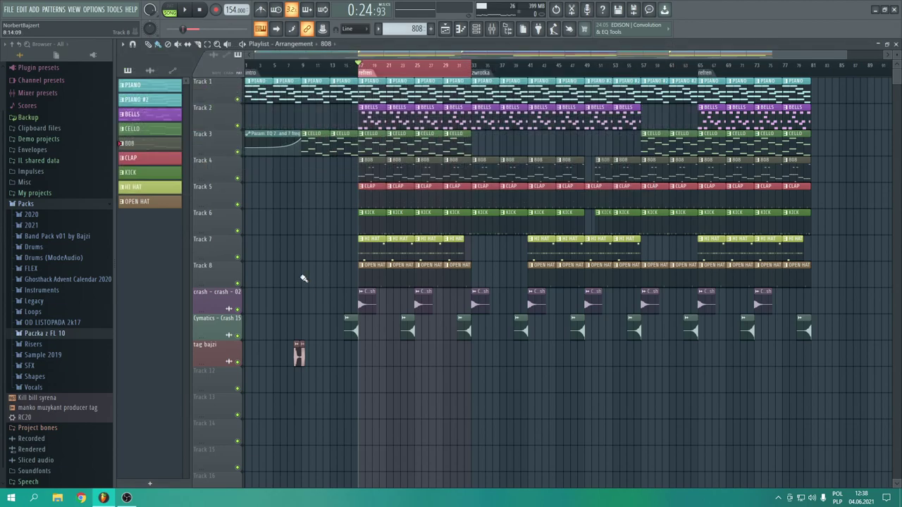